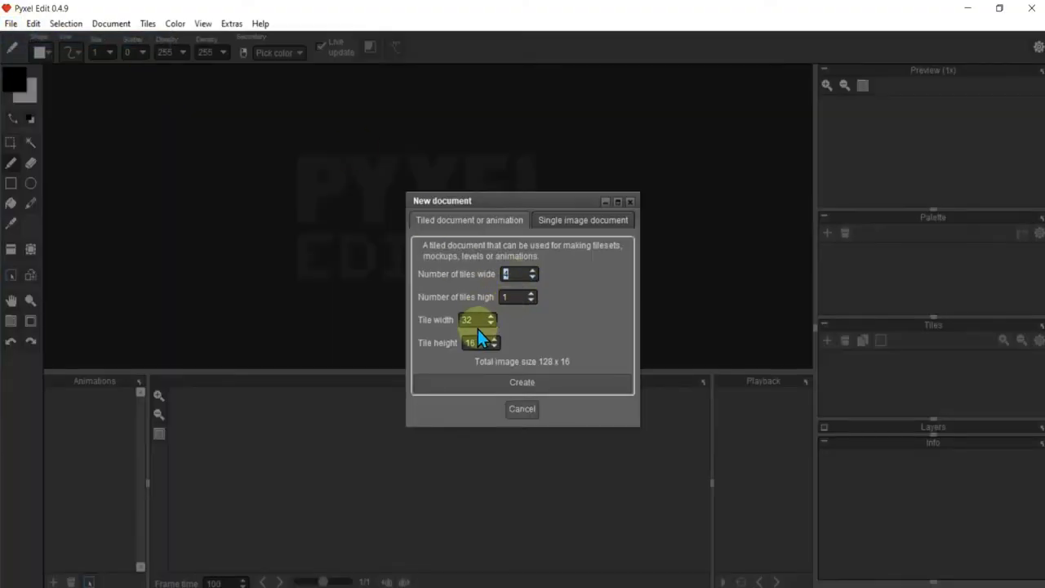
Set tile width and height to 64 and create the 256×64 tiled document
{"action": "double_click", "coordinate": [472, 320]}
{"action": "type", "text": "64"}
{"action": "double_click", "coordinate": [472, 342]}
{"action": "type", "text": "64"}
{"action": "left_click", "coordinate": [428, 379]}
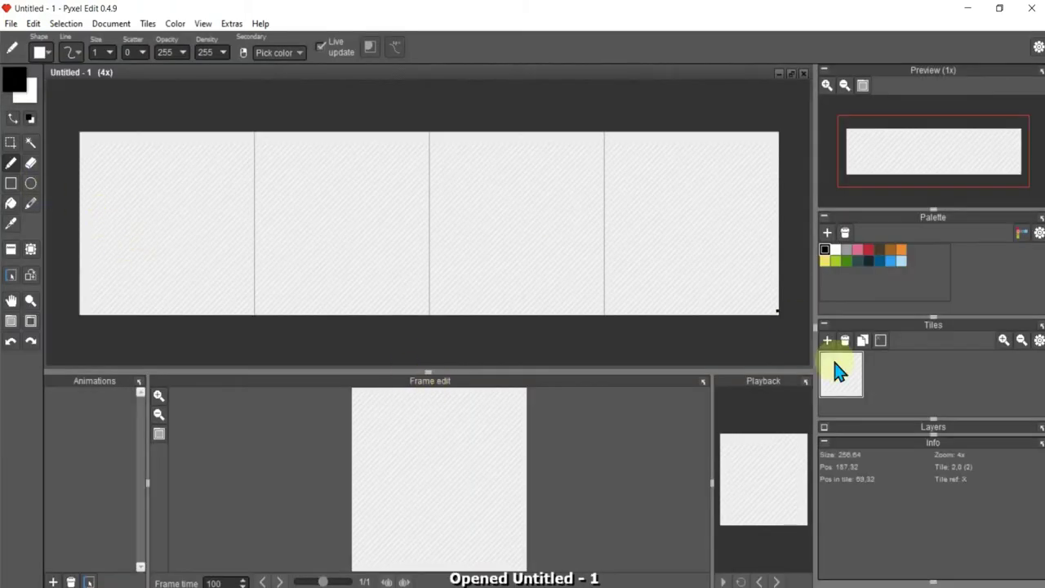
Draw the tall black page rectangle in the first tile
{"action": "left_click", "coordinate": [835, 367]}
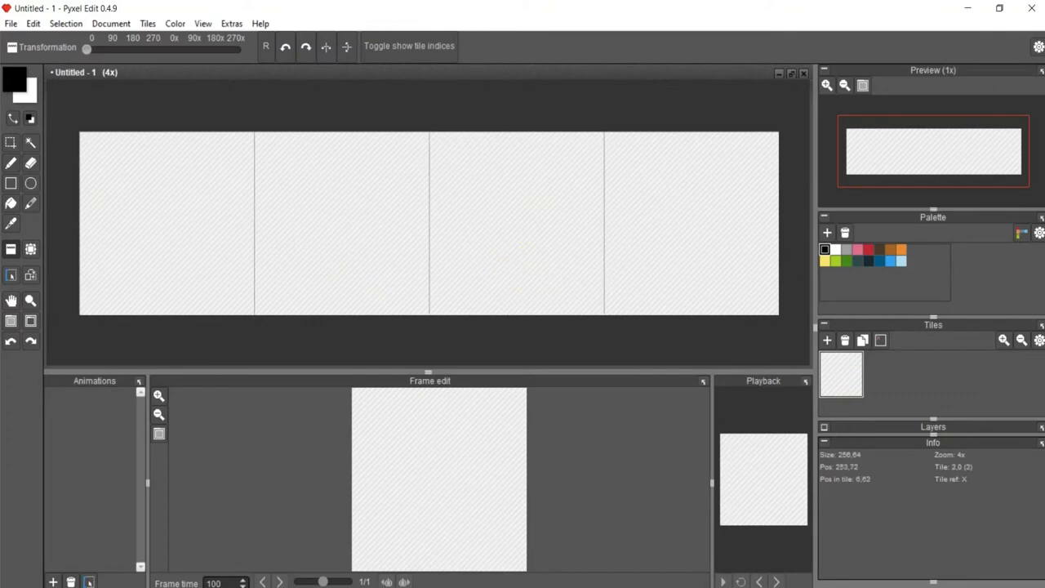
{"action": "left_click", "coordinate": [10, 183]}
{"action": "mouse_move", "coordinate": [109, 142]}
{"action": "left_mouse_down"}
{"action": "mouse_move", "coordinate": [219, 283]}
{"action": "mouse_move", "coordinate": [195, 259]}
{"action": "left_mouse_up"}
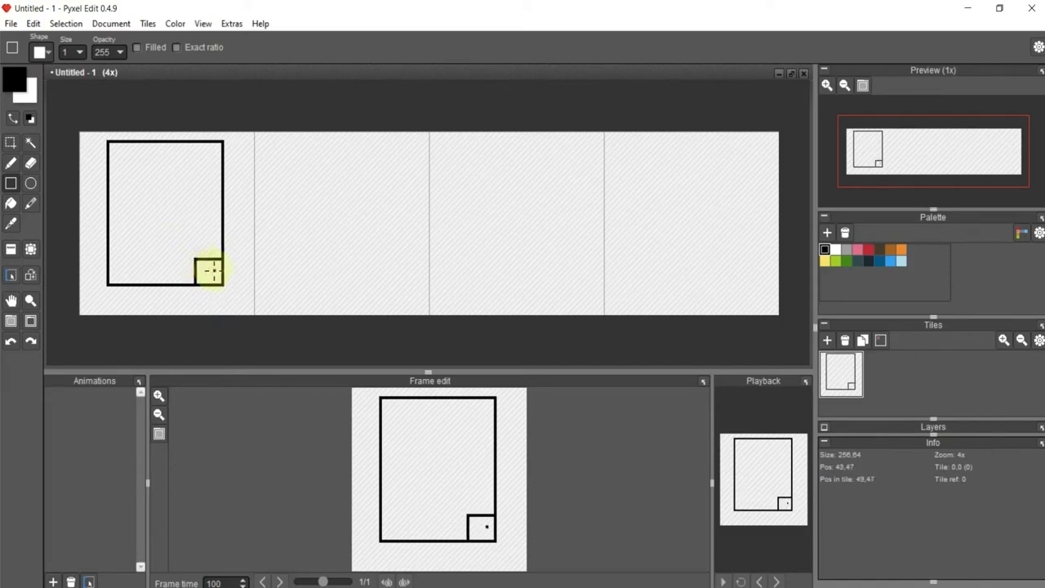
Draw the diagonal fold line across the page's bottom-right corner square
{"action": "left_click", "coordinate": [10, 163]}
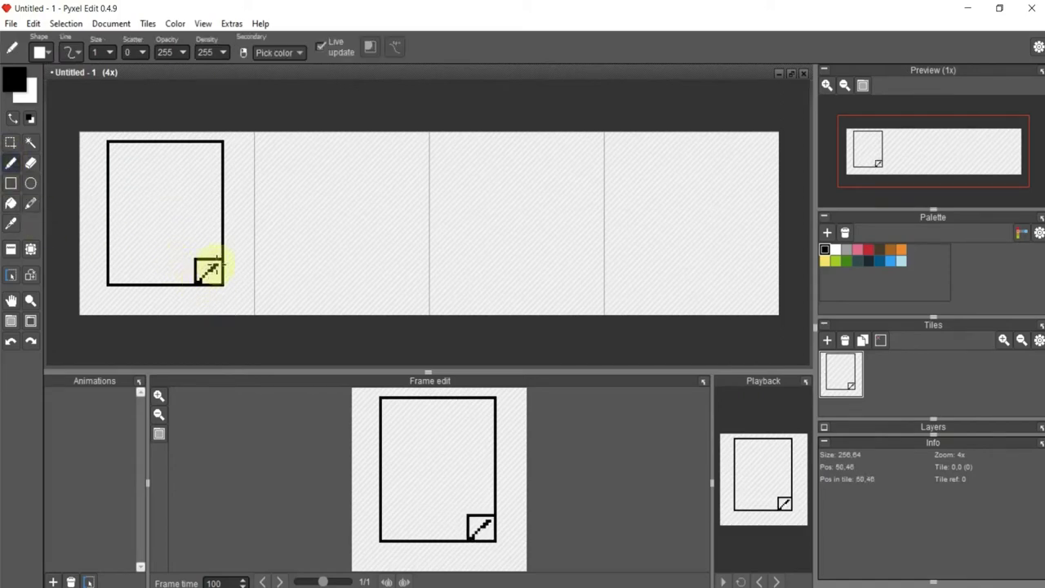
{"action": "key", "text": "ctrl+z"}
{"action": "left_click_drag", "start_coordinate": [222, 261], "coordinate": [200, 288]}
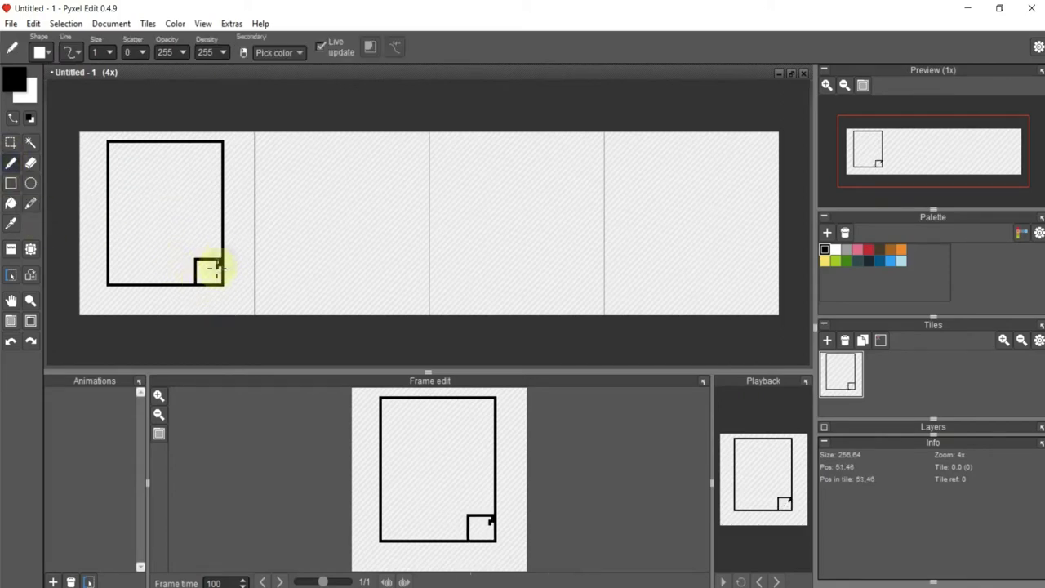
{"action": "key", "text": "ctrl+z"}
{"action": "left_click_drag", "start_coordinate": [221, 262], "coordinate": [201, 285]}
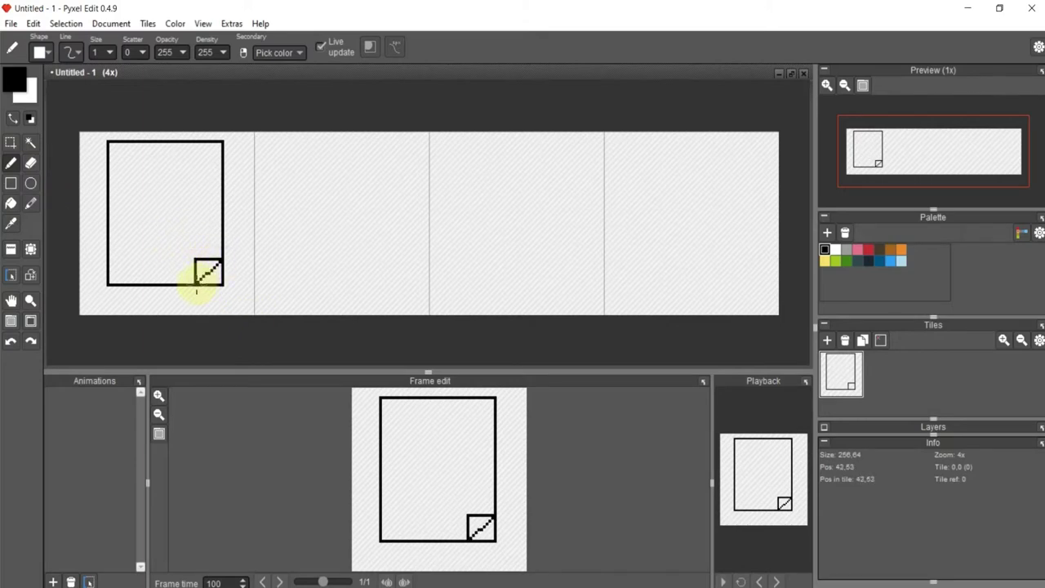
{"action": "left_click", "coordinate": [34, 169]}
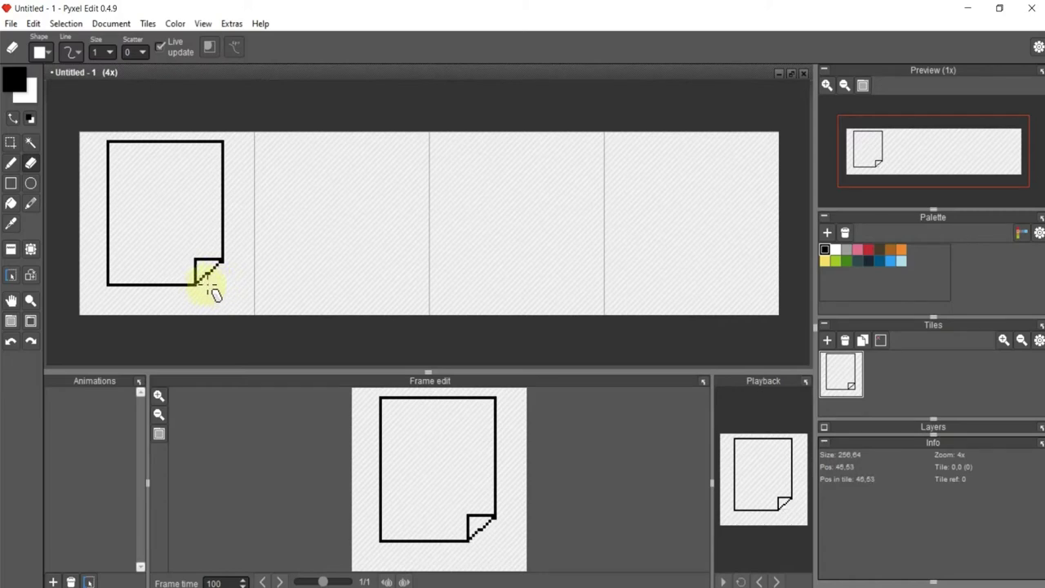
Draw a small circle near the page's bottom-left
{"action": "left_click", "coordinate": [30, 183]}
{"action": "left_click", "coordinate": [170, 231]}
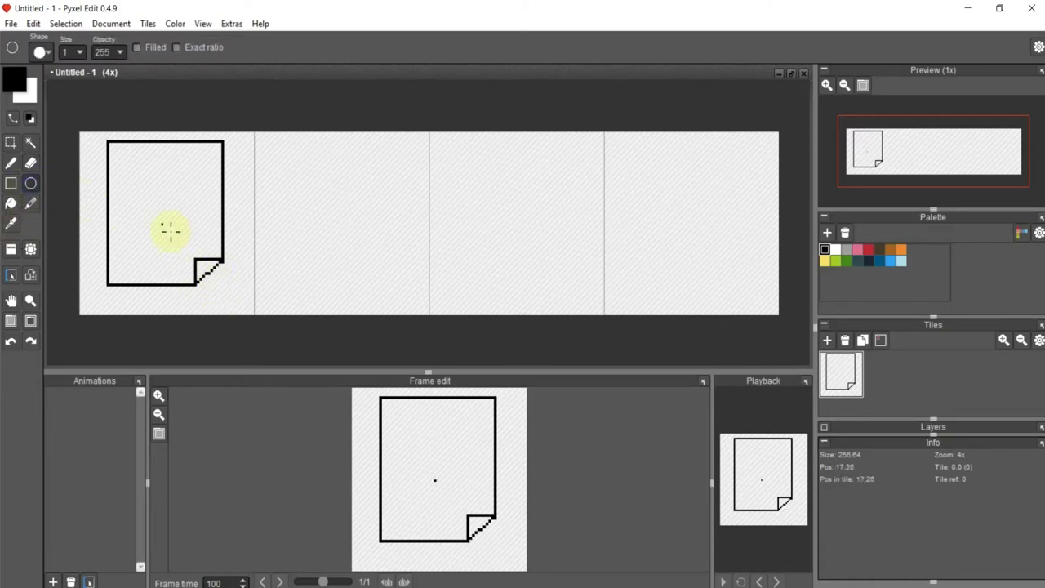
{"action": "left_click_drag", "start_coordinate": [123, 260], "coordinate": [134, 273]}
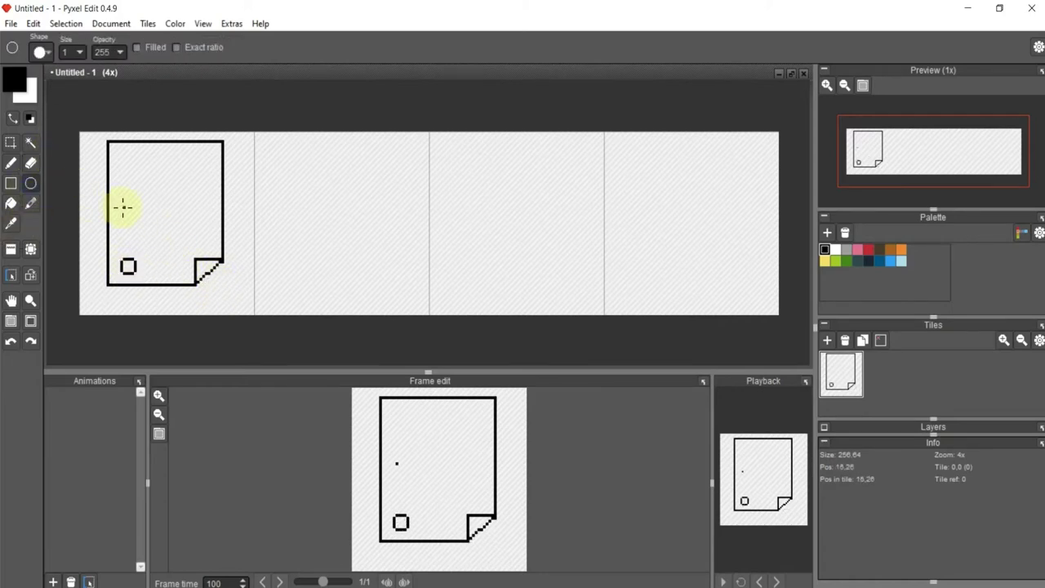
Fill the page interior with white
{"action": "left_click", "coordinate": [14, 79]}
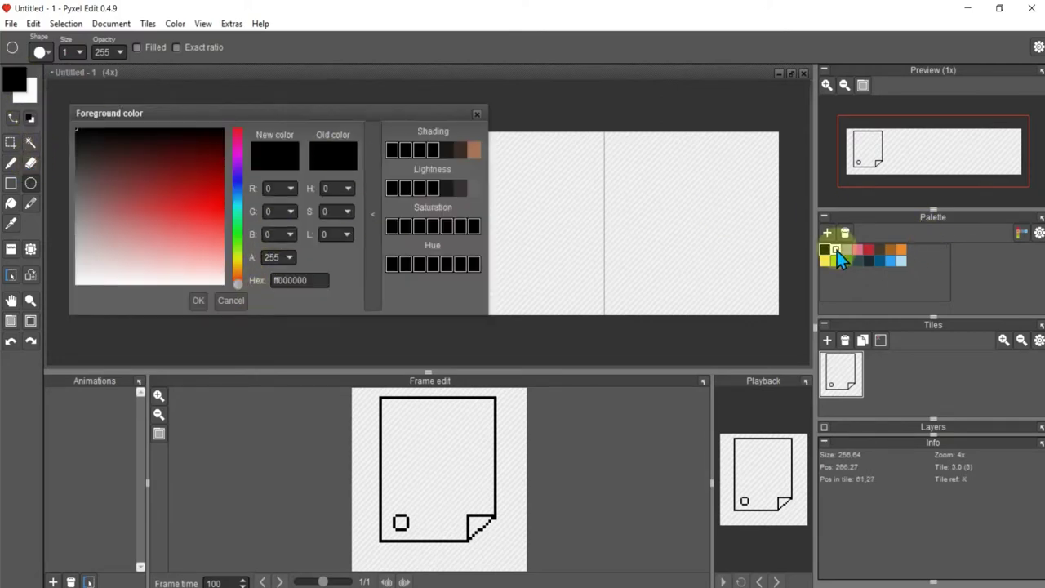
{"action": "left_click", "coordinate": [176, 281]}
{"action": "left_click", "coordinate": [197, 300]}
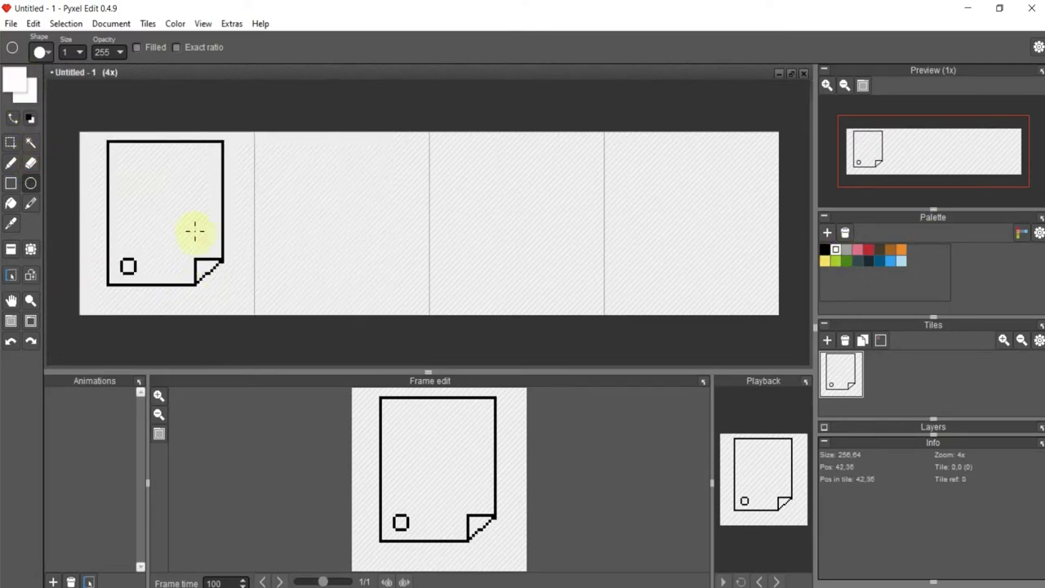
{"action": "left_click", "coordinate": [10, 202]}
{"action": "left_click", "coordinate": [144, 195]}
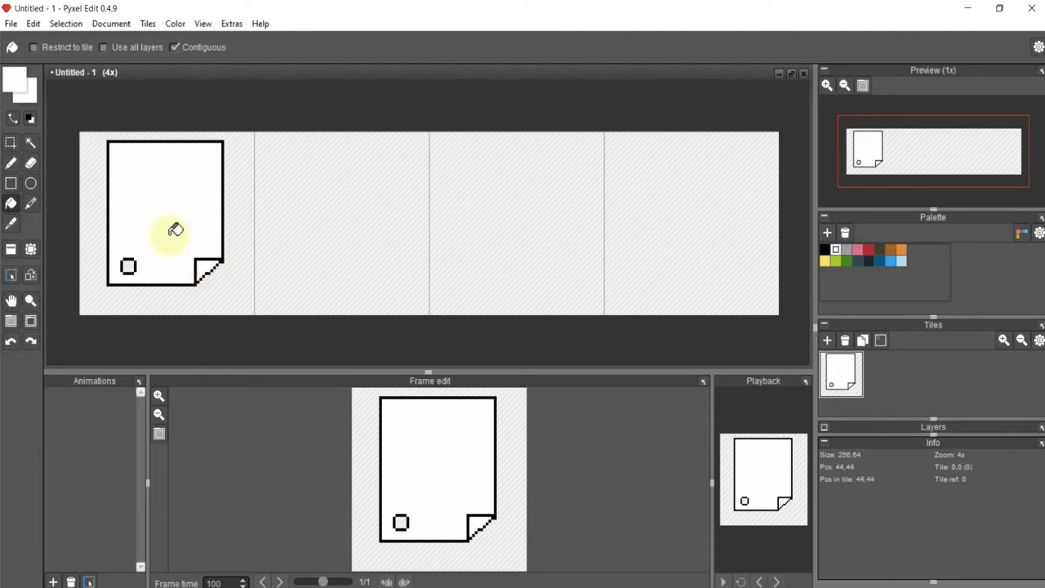
Fill the folded corner with light grey
{"action": "left_click", "coordinate": [14, 80]}
{"action": "left_click", "coordinate": [117, 268]}
{"action": "left_click", "coordinate": [82, 256]}
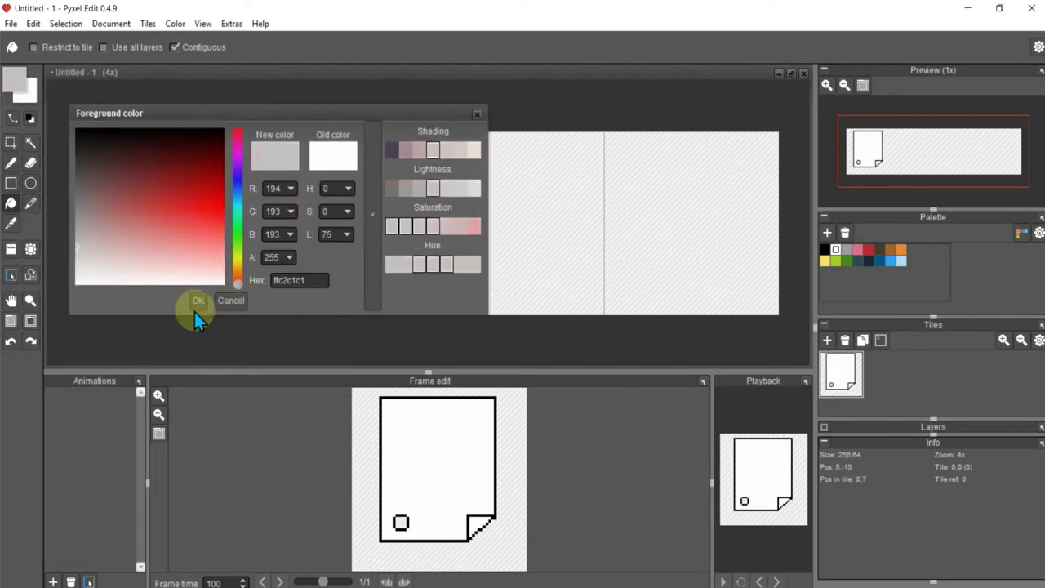
{"action": "left_click", "coordinate": [197, 300]}
{"action": "left_click", "coordinate": [206, 269]}
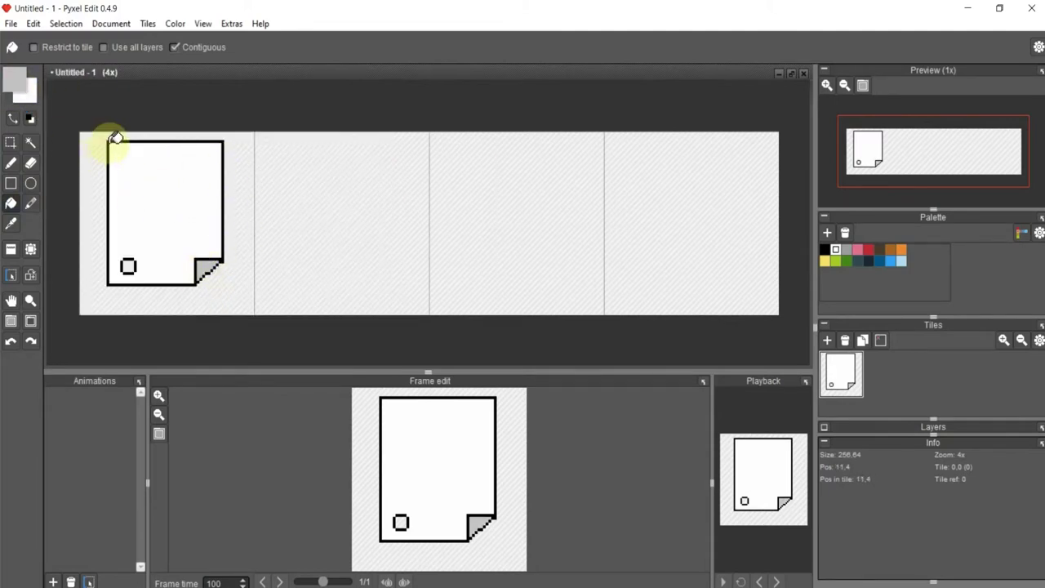
Add light grey shading diagonally beside the fold
{"action": "left_click", "coordinate": [11, 162]}
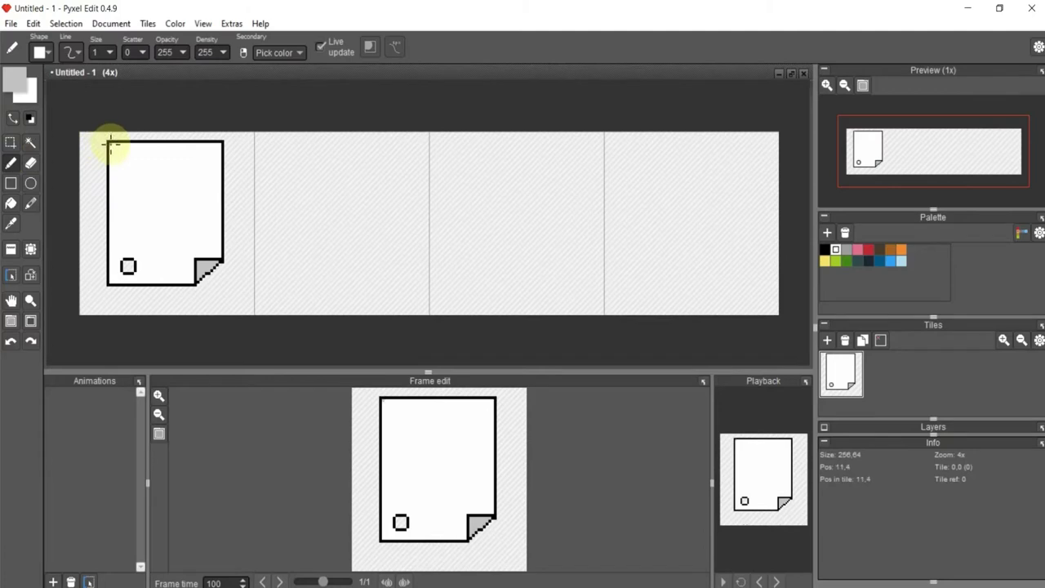
{"action": "left_click_drag", "start_coordinate": [111, 144], "coordinate": [110, 283]}
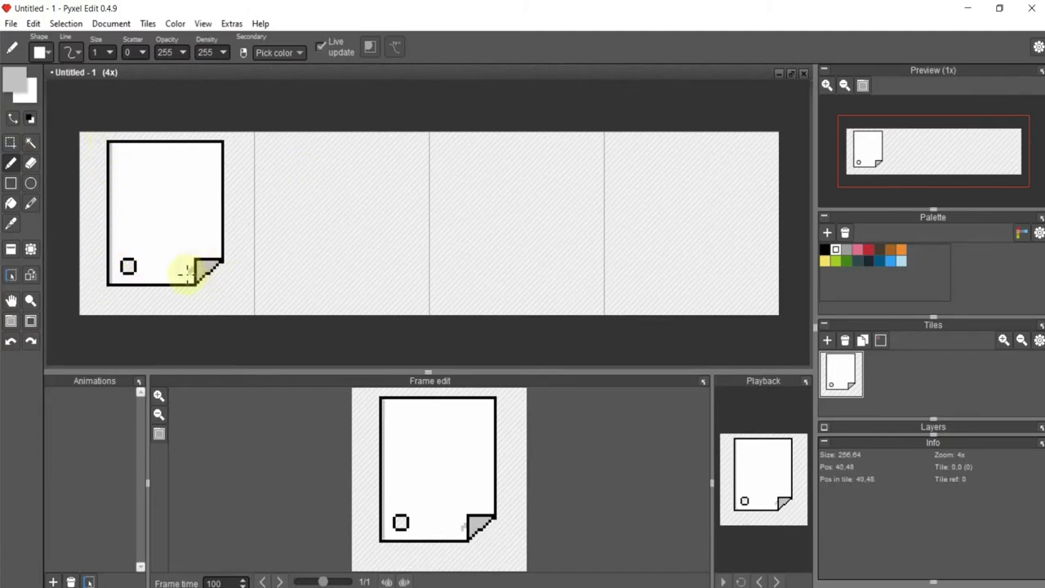
{"action": "key", "text": "ctrl+z"}
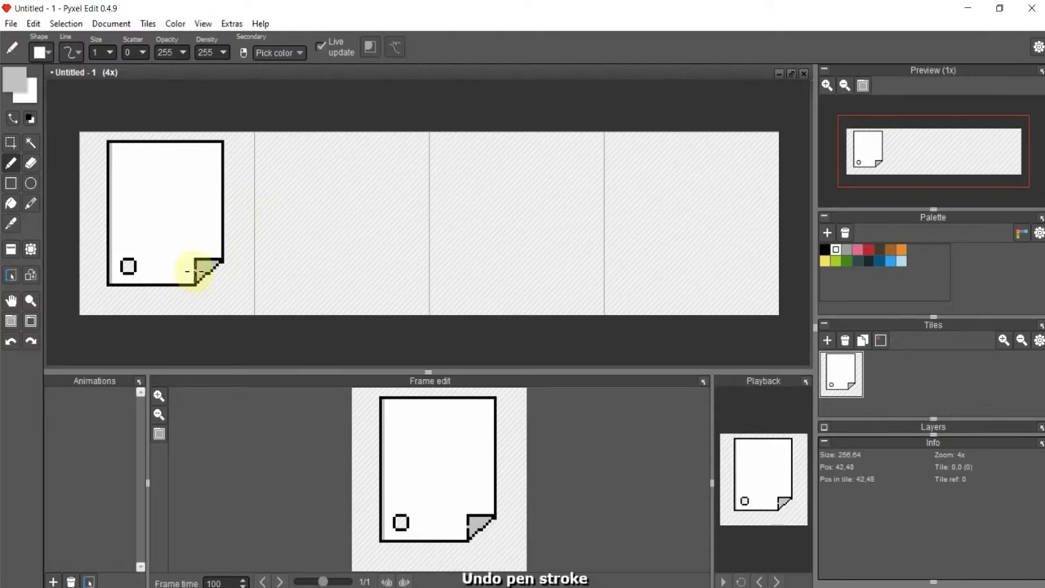
{"action": "scroll", "coordinate": [187, 267], "scroll_direction": "up", "scroll_amount": 2}
{"action": "mouse_move", "coordinate": [183, 234]}
{"action": "left_mouse_down"}
{"action": "mouse_move", "coordinate": [155, 280]}
{"action": "mouse_move", "coordinate": [174, 240]}
{"action": "left_mouse_up"}
{"action": "scroll", "coordinate": [303, 219], "scroll_direction": "down", "scroll_amount": 3}
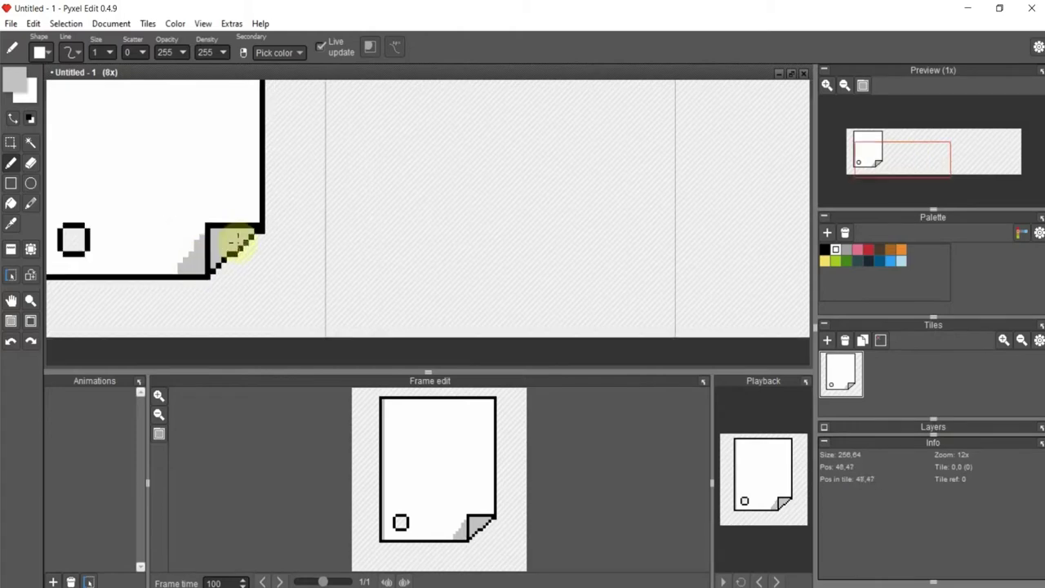
{"action": "scroll", "coordinate": [302, 219], "scroll_direction": "up", "scroll_amount": 1}
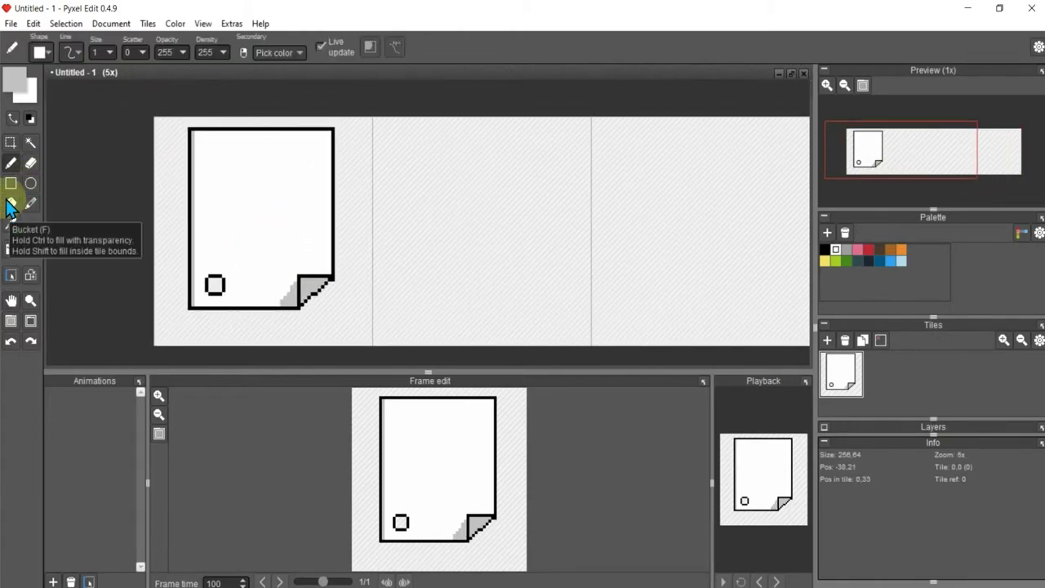
Fill the small circle seal with yellow
{"action": "left_click", "coordinate": [11, 204]}
{"action": "left_click", "coordinate": [24, 81]}
{"action": "left_click", "coordinate": [235, 259]}
{"action": "left_click", "coordinate": [187, 205]}
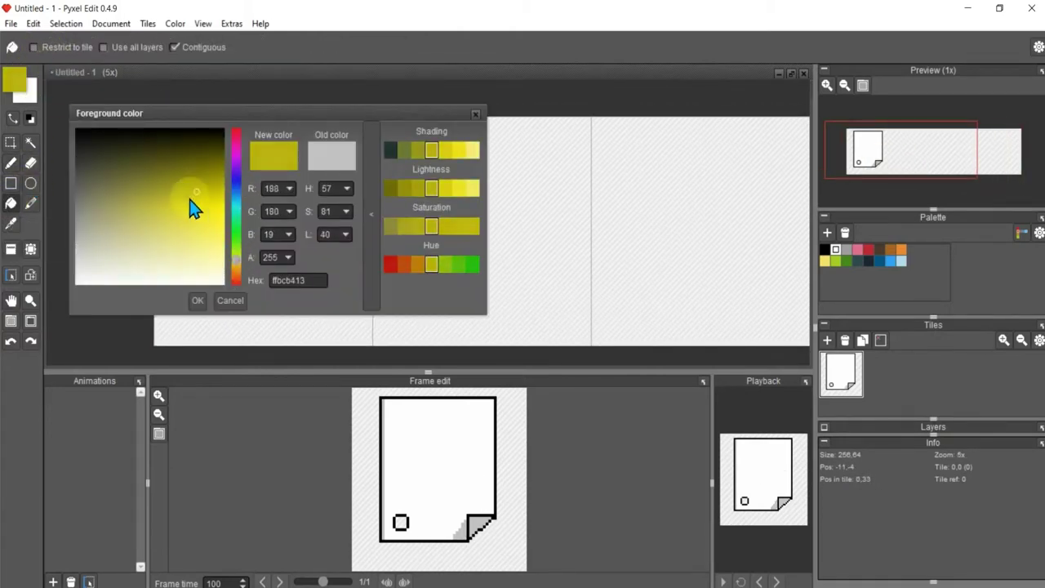
{"action": "left_click", "coordinate": [198, 300]}
{"action": "left_click", "coordinate": [216, 283]}
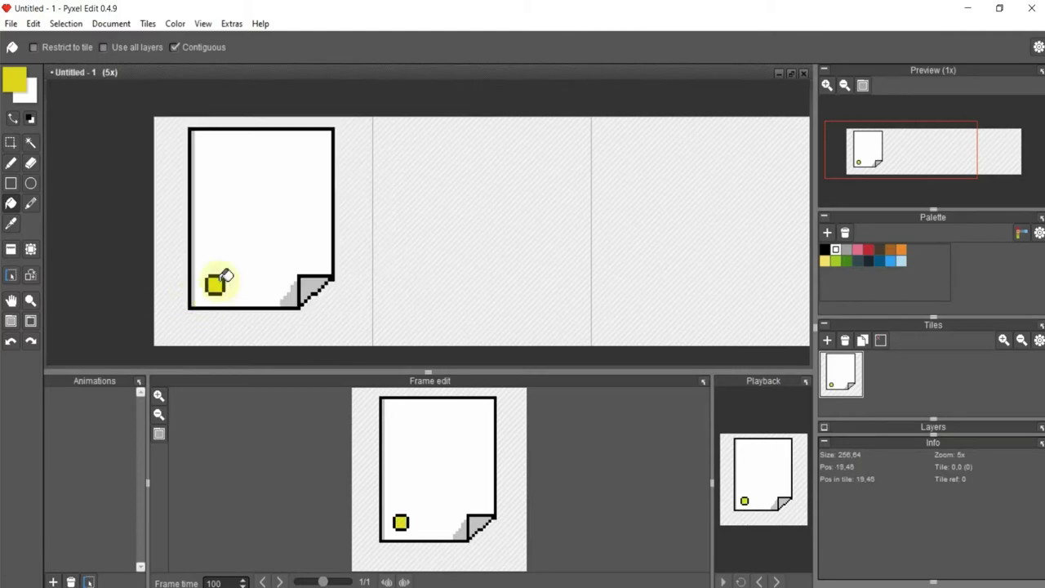
Draw several black text-like lines across the page
{"action": "left_click", "coordinate": [11, 163]}
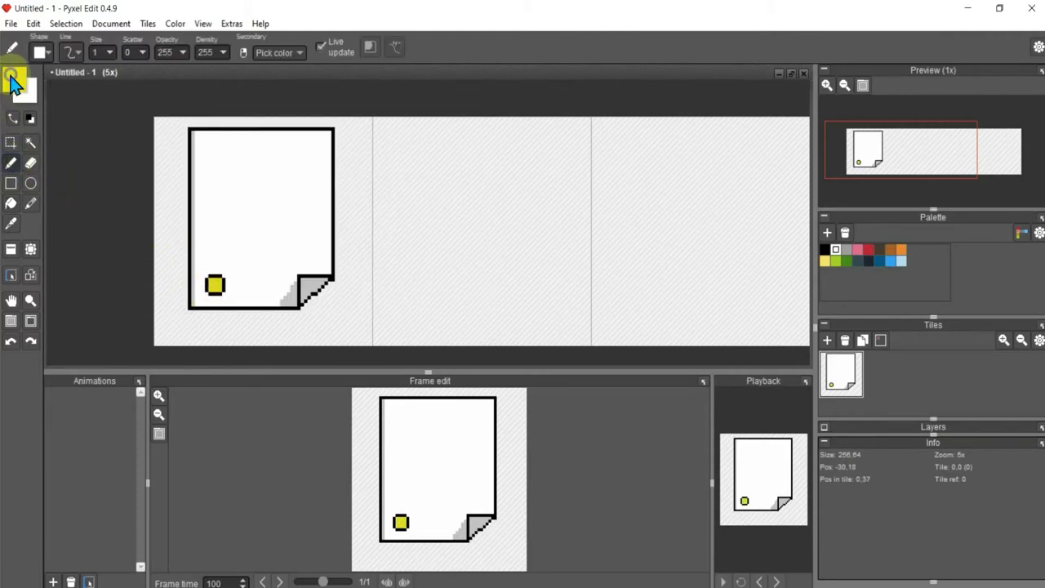
{"action": "left_click", "coordinate": [14, 79]}
{"action": "left_click", "coordinate": [198, 301]}
{"action": "left_click", "coordinate": [222, 179]}
{"action": "left_click_drag", "start_coordinate": [201, 153], "coordinate": [307, 161]}
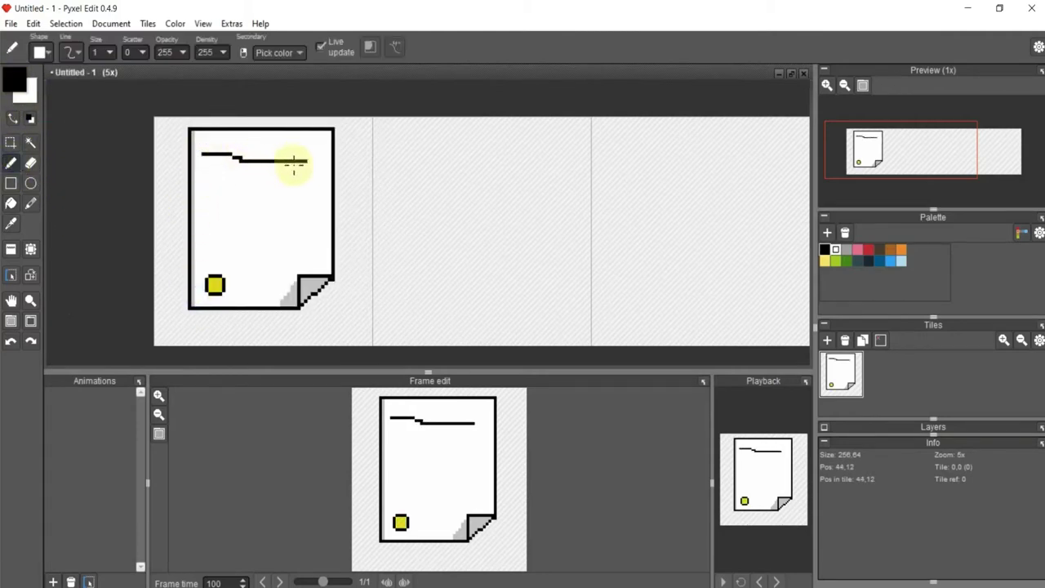
{"action": "left_click_drag", "start_coordinate": [211, 173], "coordinate": [269, 179]}
{"action": "left_click", "coordinate": [211, 228]}
{"action": "mouse_move", "coordinate": [208, 204]}
{"action": "left_mouse_down"}
{"action": "mouse_move", "coordinate": [246, 207]}
{"action": "mouse_move", "coordinate": [253, 228]}
{"action": "left_mouse_up"}
{"action": "left_click_drag", "start_coordinate": [218, 250], "coordinate": [266, 247]}
{"action": "left_click_drag", "start_coordinate": [280, 247], "coordinate": [307, 250]}
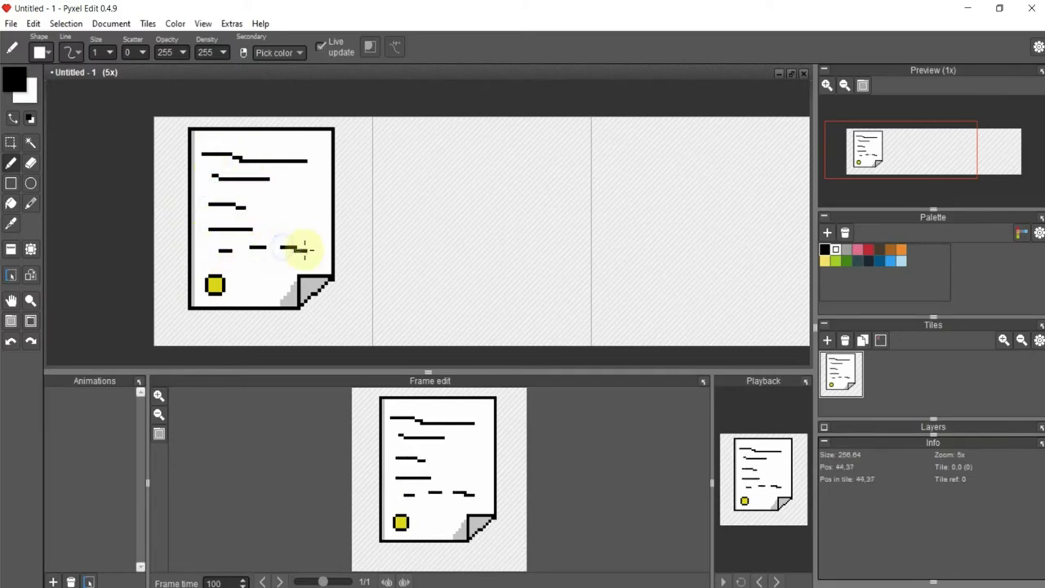
{"action": "left_click_drag", "start_coordinate": [277, 211], "coordinate": [290, 211]}
{"action": "left_click_drag", "start_coordinate": [308, 193], "coordinate": [282, 193]}
{"action": "scroll", "coordinate": [444, 226], "scroll_direction": "down", "scroll_amount": 2}
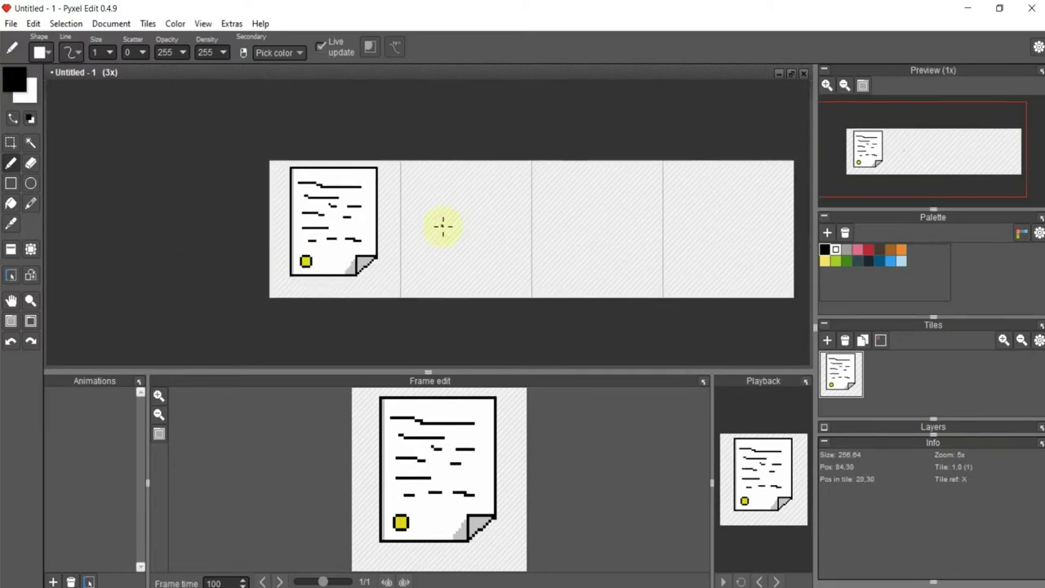
Add a new tile in the second slot and draw an ellipse in it
{"action": "left_click", "coordinate": [827, 340]}
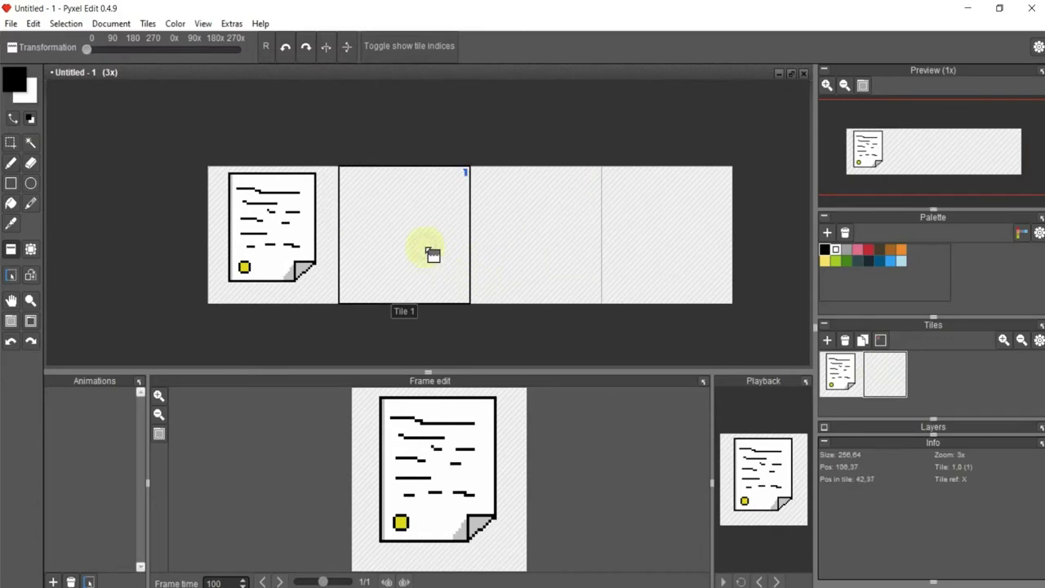
{"action": "left_click", "coordinate": [433, 254]}
{"action": "left_click", "coordinate": [30, 183]}
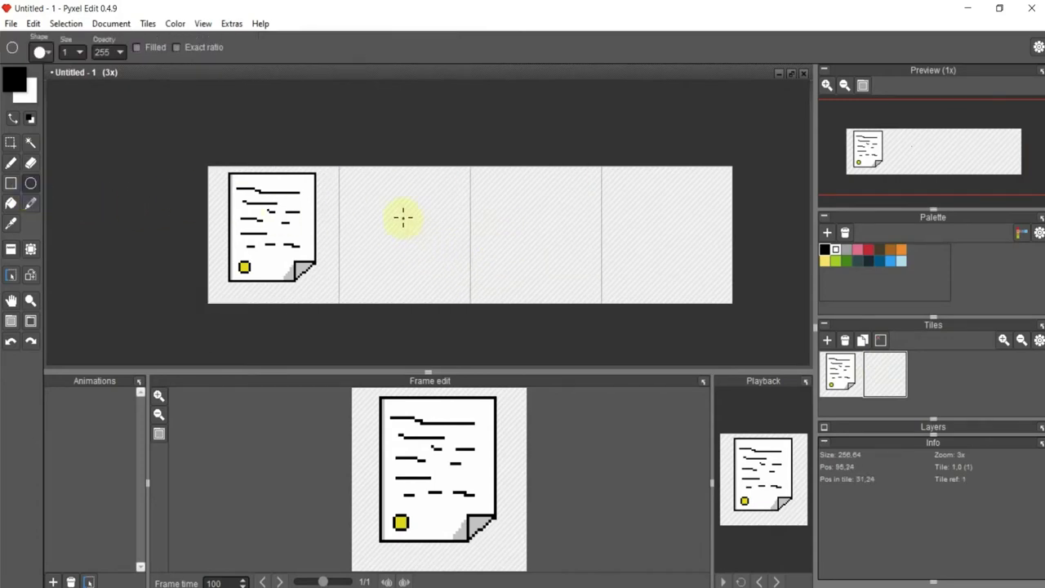
{"action": "left_click_drag", "start_coordinate": [372, 198], "coordinate": [458, 264]}
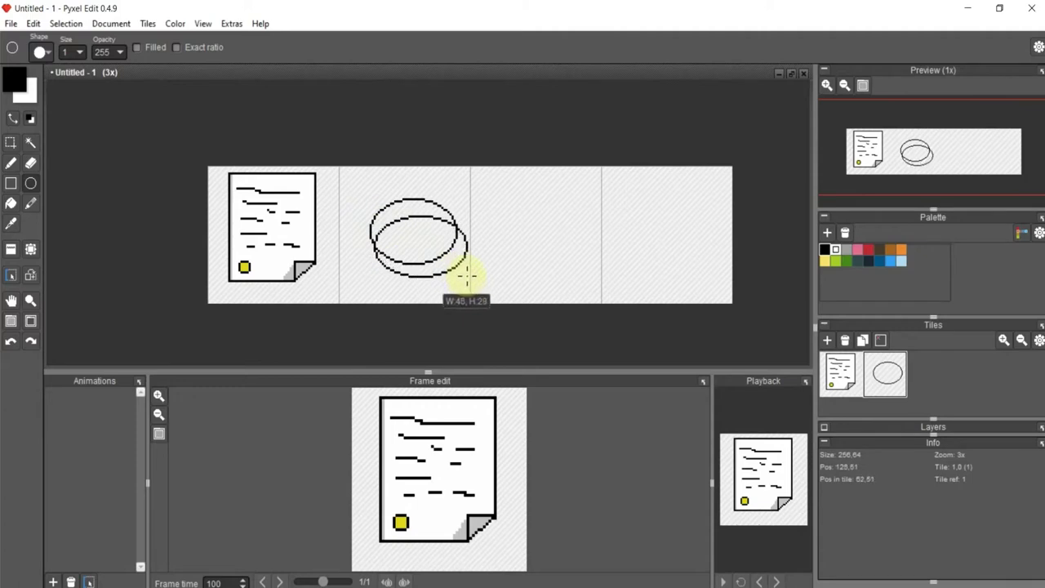
{"action": "left_click_drag", "start_coordinate": [374, 216], "coordinate": [466, 276]}
{"action": "key", "text": "ctrl+z"}
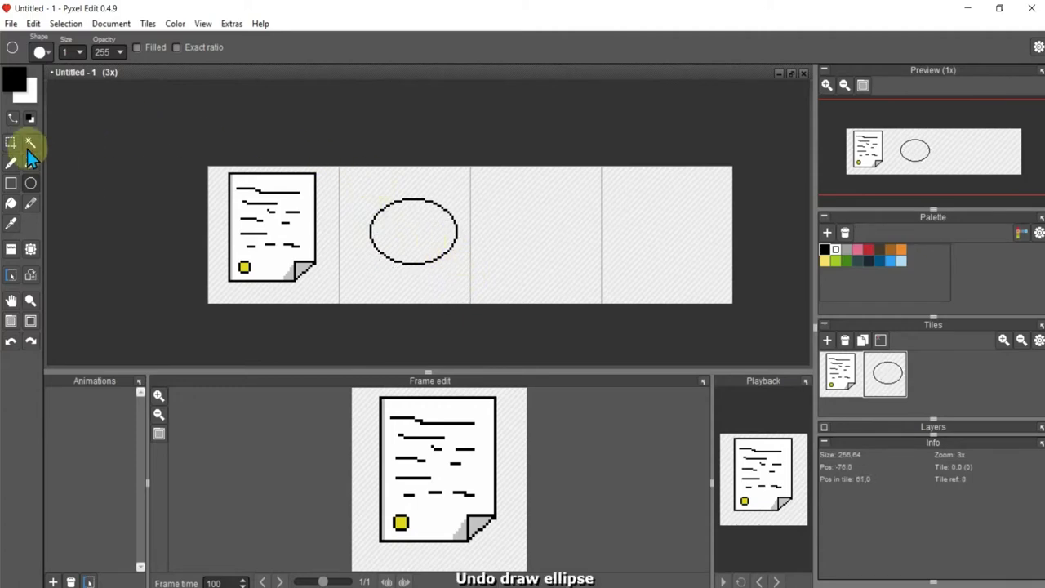
Copy the ellipse slightly lower and clean the overlapping lines into a coin rim
{"action": "left_click", "coordinate": [11, 142]}
{"action": "left_click_drag", "start_coordinate": [360, 183], "coordinate": [470, 280]}
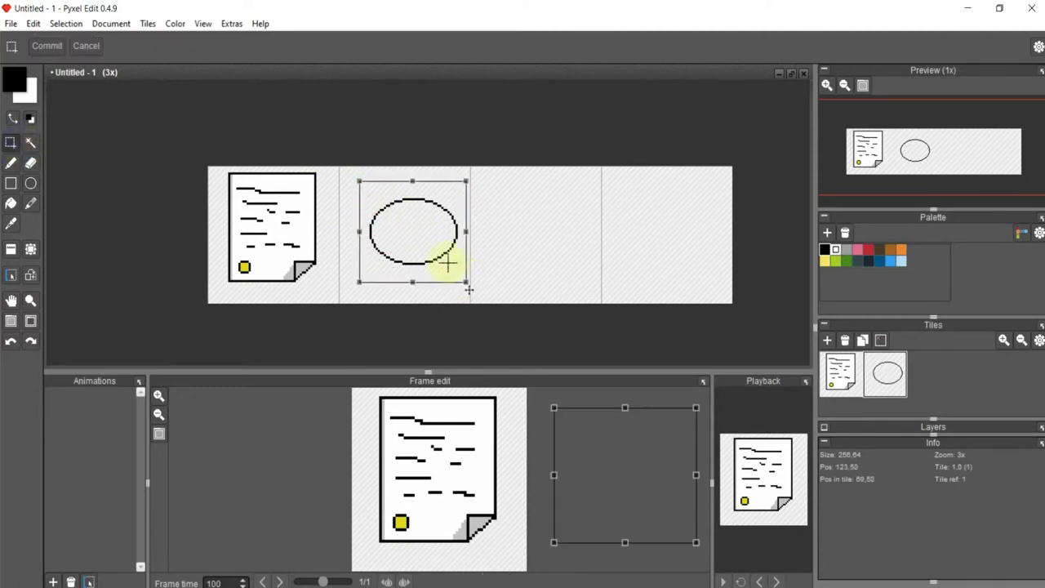
{"action": "left_click_drag", "start_coordinate": [444, 247], "coordinate": [440, 261]}
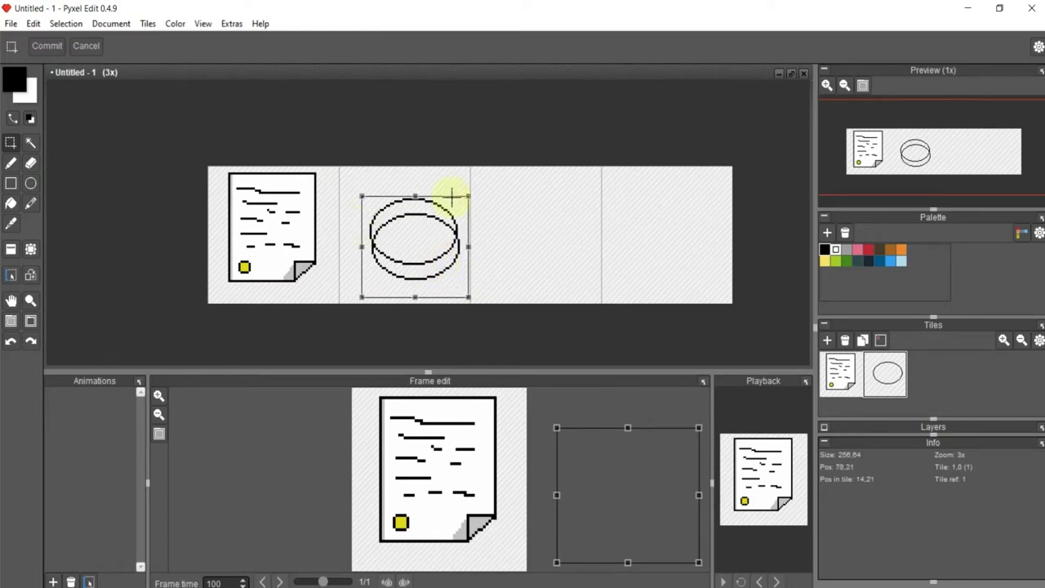
{"action": "left_click", "coordinate": [30, 162]}
{"action": "scroll", "coordinate": [406, 241], "scroll_direction": "up", "scroll_amount": 3}
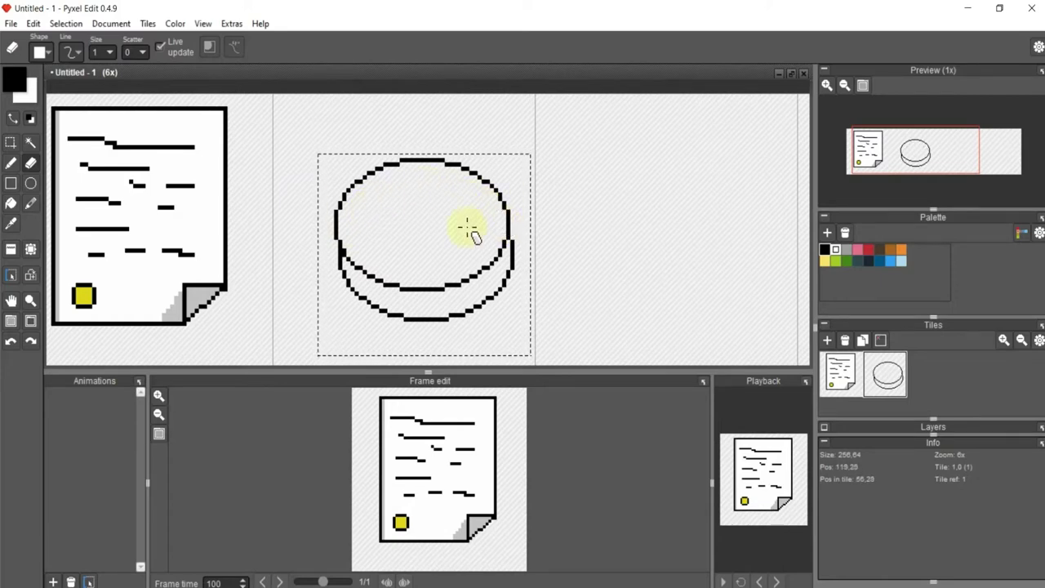
{"action": "left_click", "coordinate": [11, 162]}
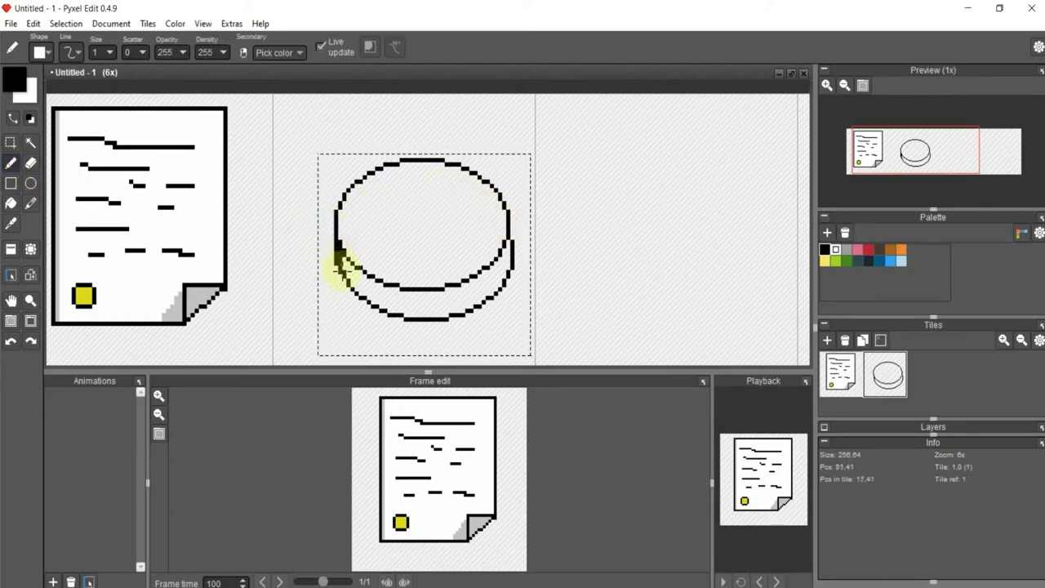
{"action": "left_click", "coordinate": [30, 163]}
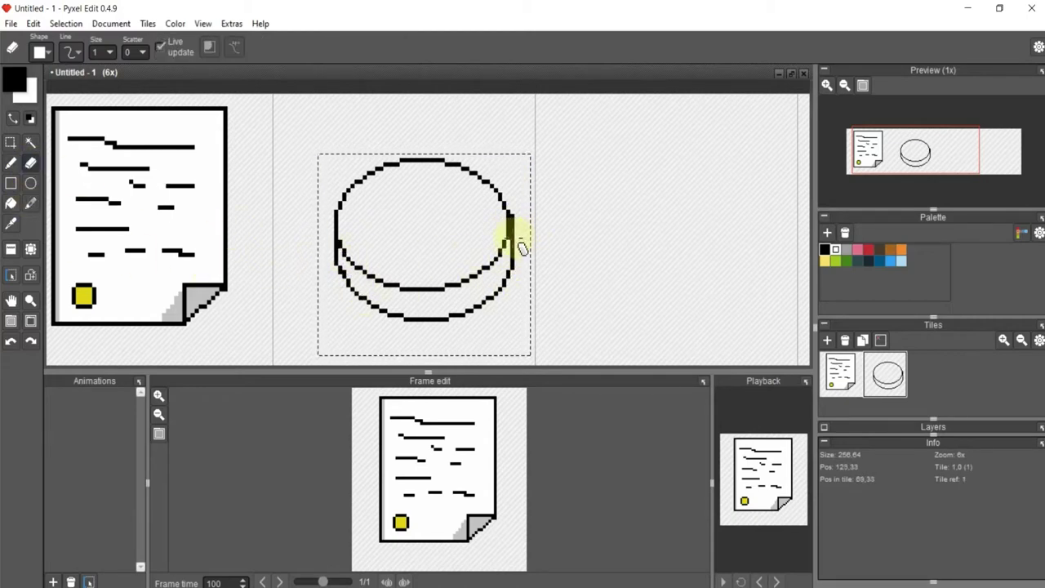
{"action": "left_click", "coordinate": [12, 203]}
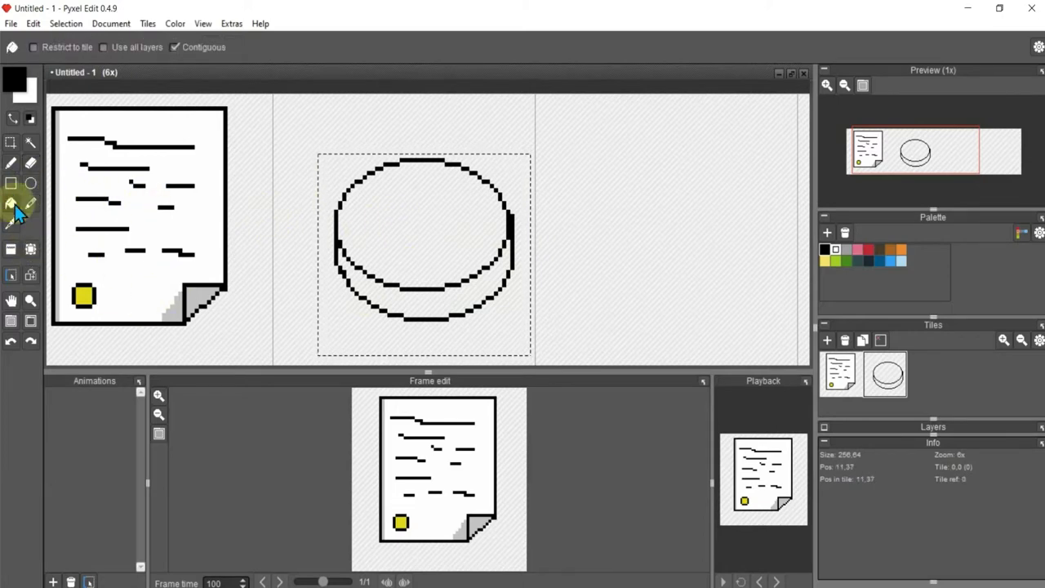
Fill the coin's top face and rim with palette yellow
{"action": "left_click", "coordinate": [84, 295], "text": "alt"}
{"action": "left_click", "coordinate": [10, 163]}
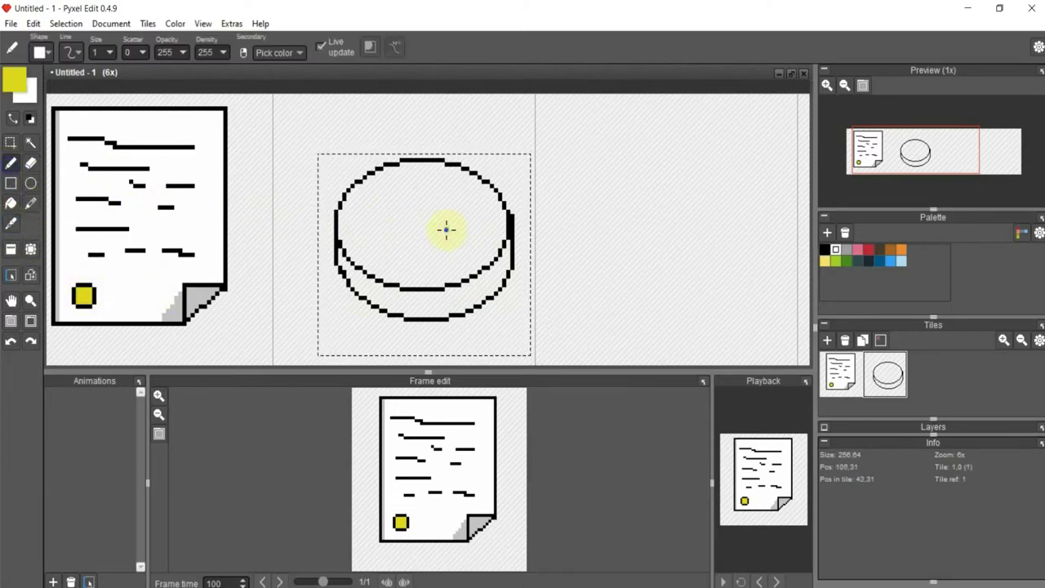
{"action": "key", "text": "f"}
{"action": "left_click", "coordinate": [427, 226]}
{"action": "left_click", "coordinate": [463, 294]}
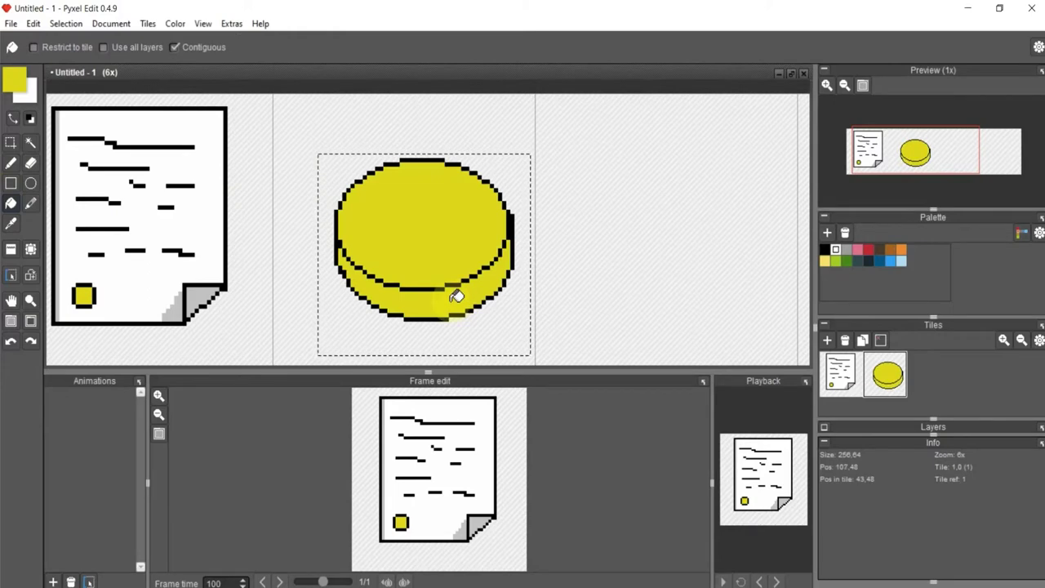
{"action": "left_click", "coordinate": [11, 142]}
Try an adjusted-yellow ellipse over the coin's top, then undo it
{"action": "left_click", "coordinate": [31, 183]}
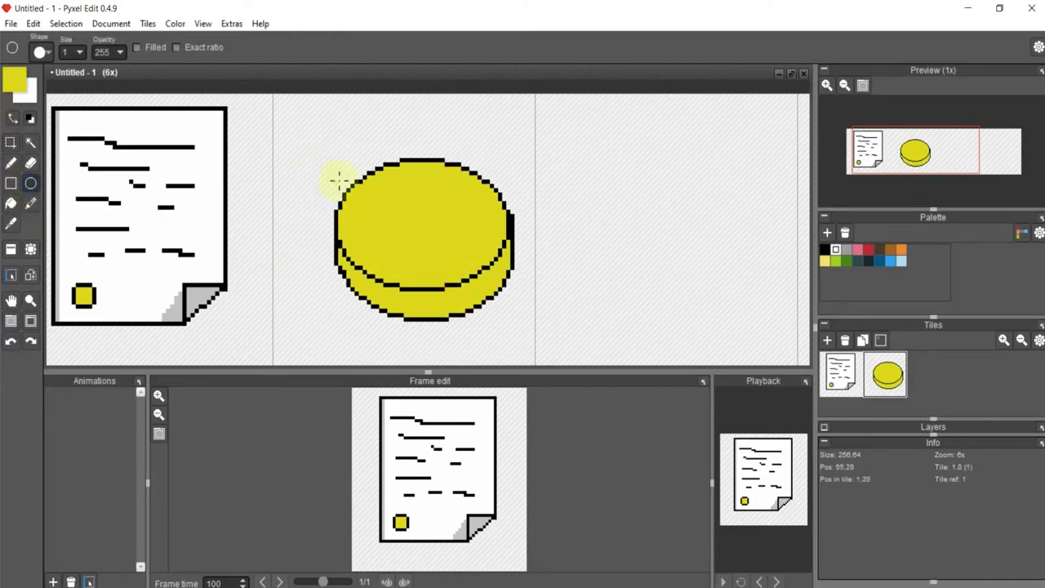
{"action": "left_click", "coordinate": [32, 86]}
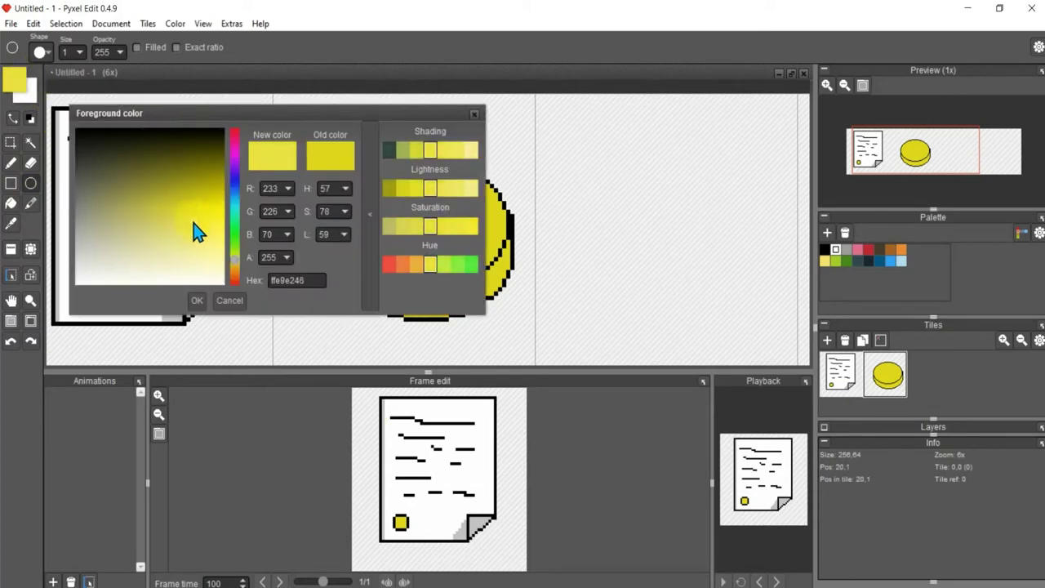
{"action": "left_click", "coordinate": [177, 220]}
{"action": "key", "text": "Return"}
{"action": "left_click_drag", "start_coordinate": [334, 147], "coordinate": [416, 214]}
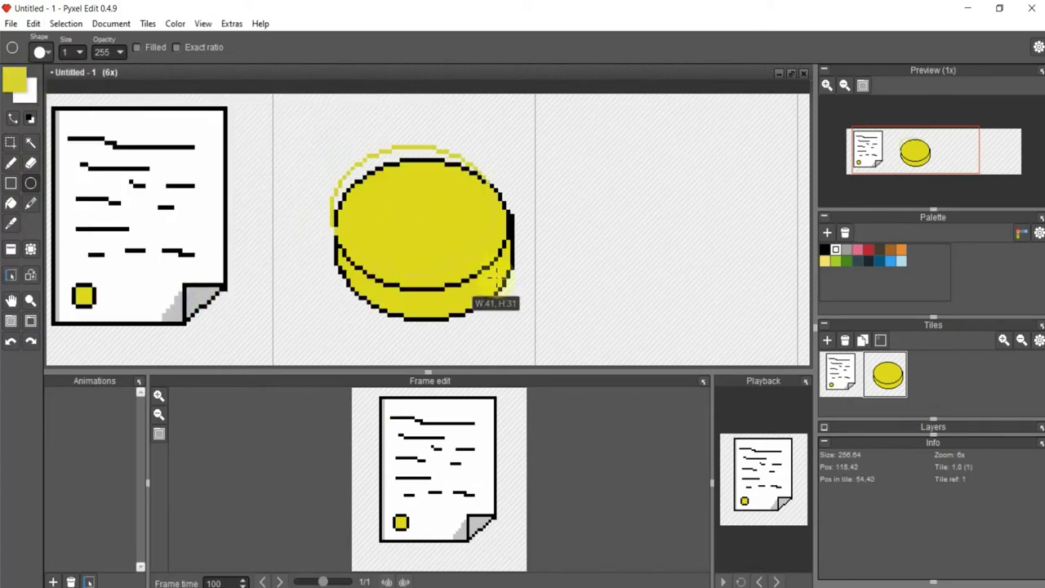
{"action": "key", "text": "ctrl+z"}
Refill the coin's top face with a brighter yellow
{"action": "left_click", "coordinate": [11, 163]}
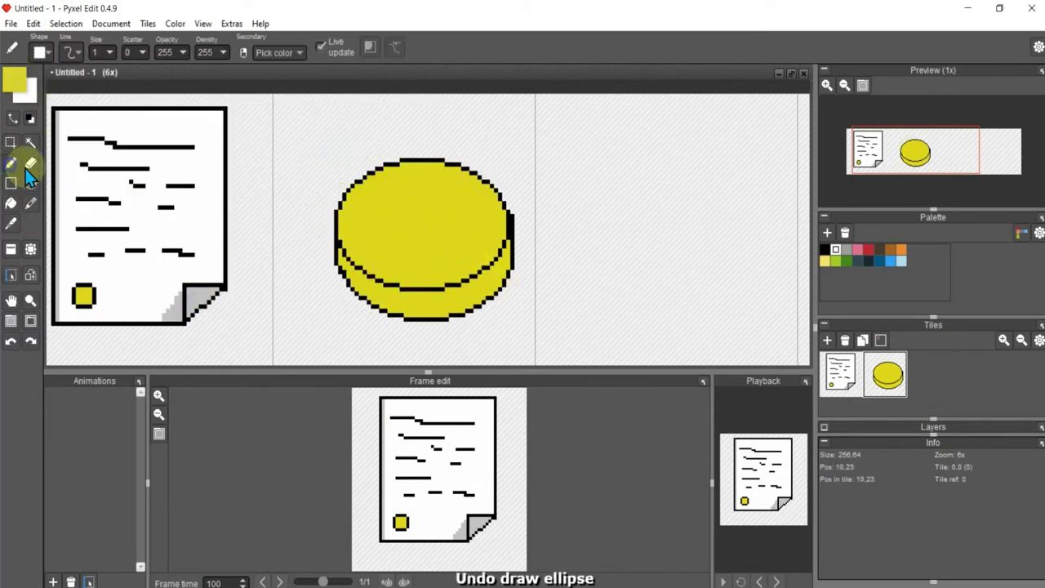
{"action": "left_click", "coordinate": [10, 203]}
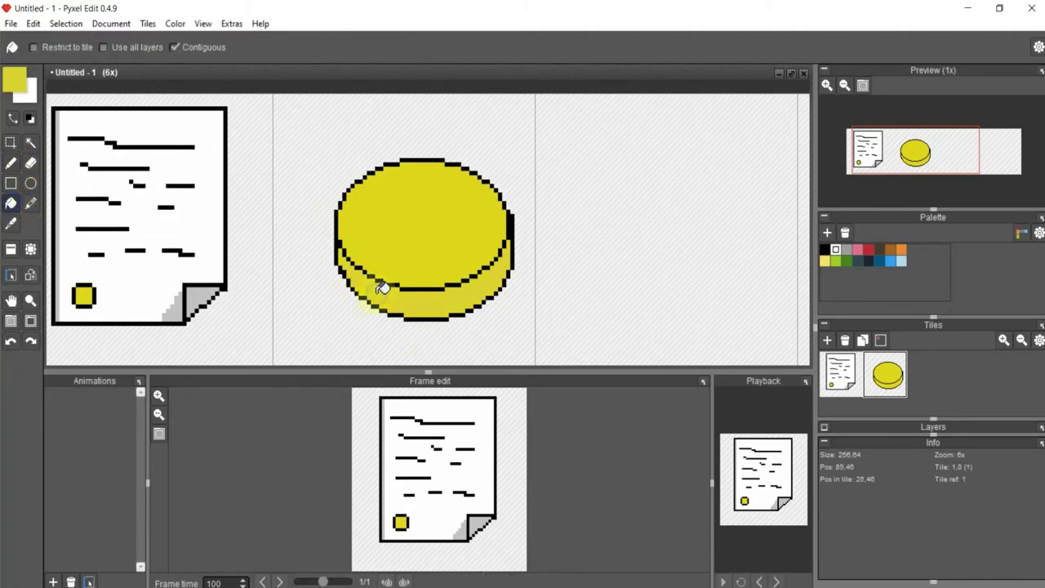
{"action": "left_click", "coordinate": [29, 94]}
{"action": "mouse_move", "coordinate": [198, 226]}
{"action": "left_mouse_down"}
{"action": "mouse_move", "coordinate": [159, 236]}
{"action": "mouse_move", "coordinate": [219, 224]}
{"action": "left_mouse_up"}
{"action": "left_click", "coordinate": [197, 299]}
{"action": "left_click", "coordinate": [452, 249]}
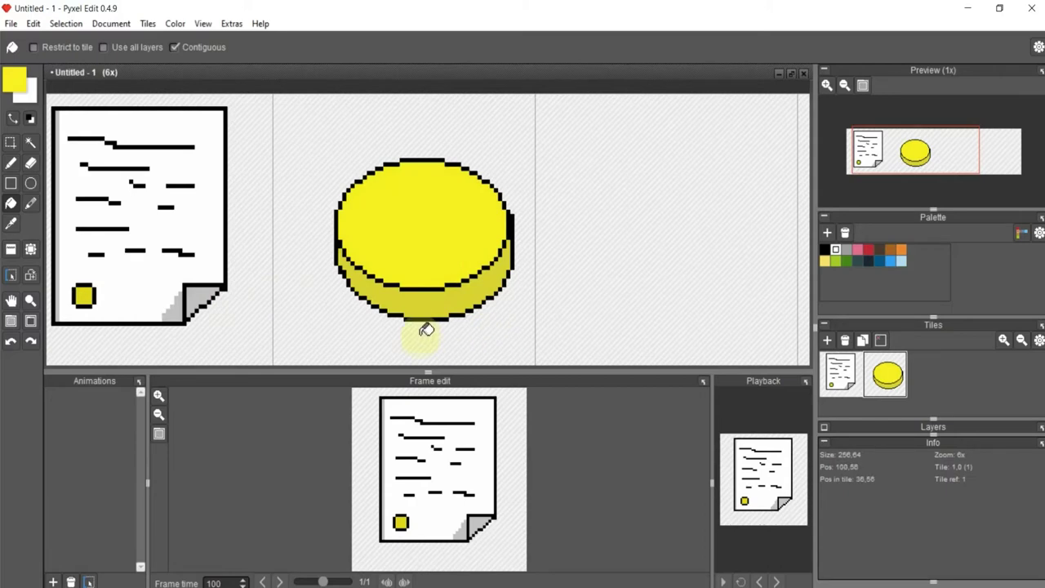
{"action": "left_click", "coordinate": [86, 254]}
{"action": "scroll", "coordinate": [303, 205], "scroll_direction": "down", "scroll_amount": 2}
{"action": "scroll", "coordinate": [392, 264], "scroll_direction": "up", "scroll_amount": 2}
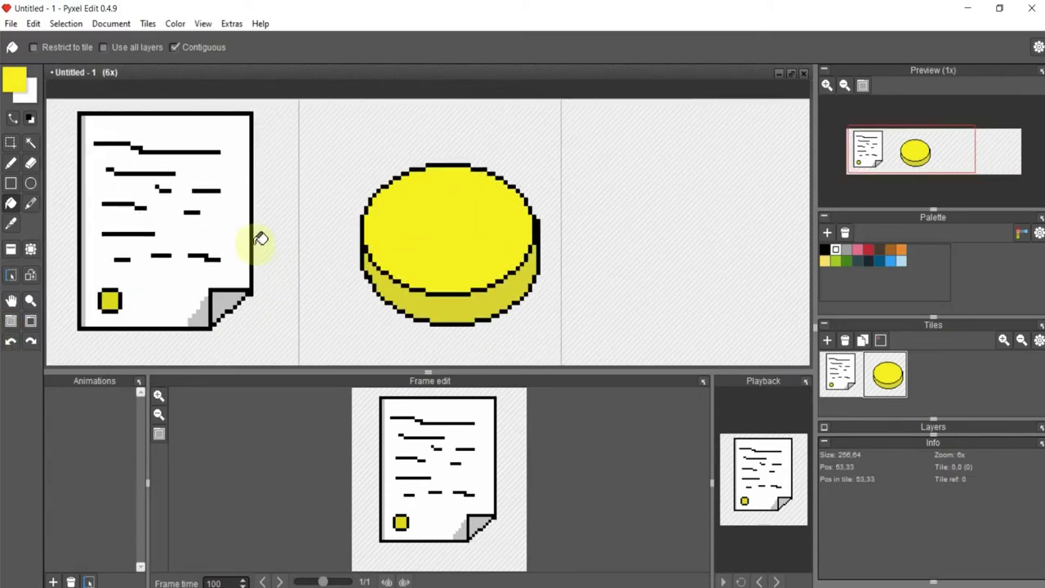
{"action": "left_click", "coordinate": [11, 162]}
{"action": "left_click", "coordinate": [124, 155]}
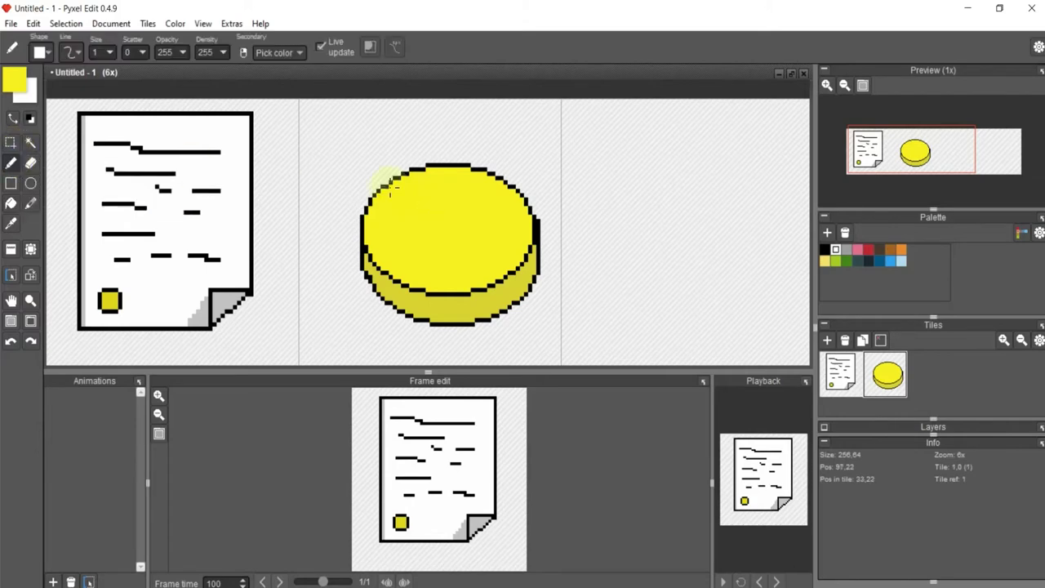
Set black and copy the first bar beside itself to make two vertical bars
{"action": "left_click", "coordinate": [13, 79]}
{"action": "left_click", "coordinate": [159, 134]}
{"action": "left_click", "coordinate": [198, 302]}
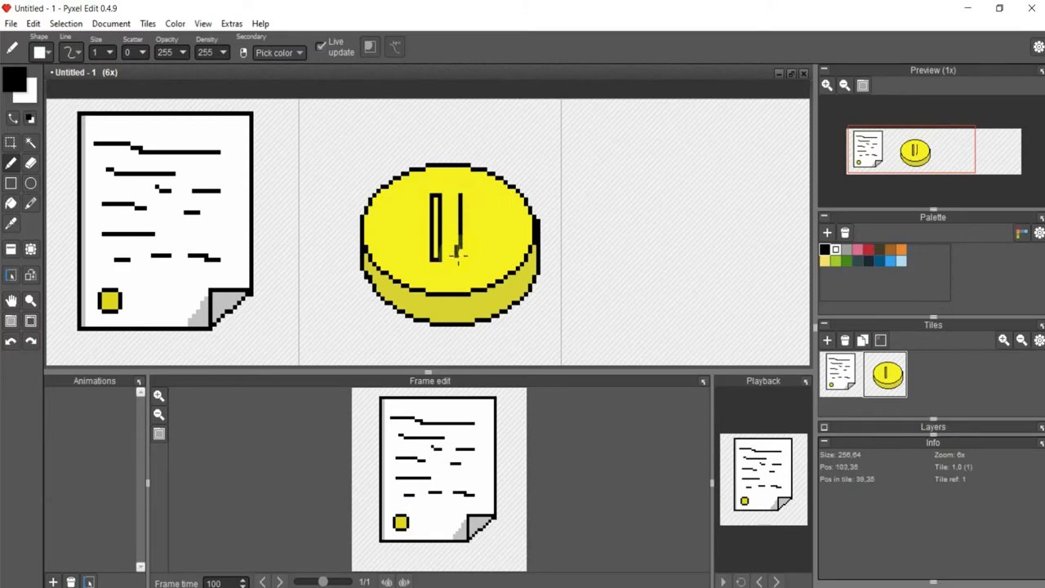
{"action": "key", "text": "ctrl+z"}
{"action": "key", "text": "m"}
{"action": "mouse_move", "coordinate": [423, 186]}
{"action": "left_mouse_down"}
{"action": "mouse_move", "coordinate": [448, 266]}
{"action": "mouse_move", "coordinate": [487, 259]}
{"action": "left_mouse_up"}
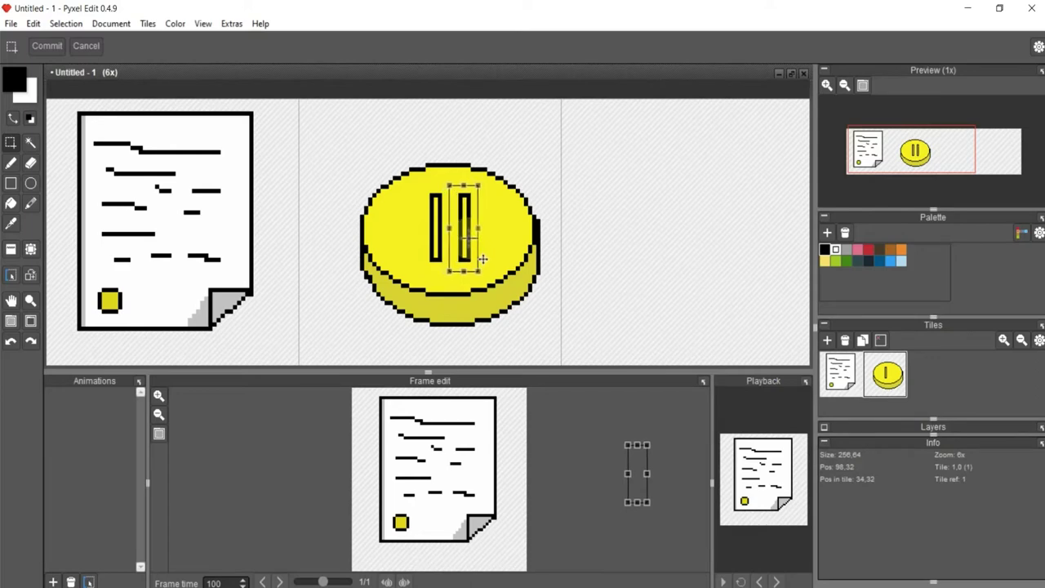
{"action": "left_click", "coordinate": [487, 259]}
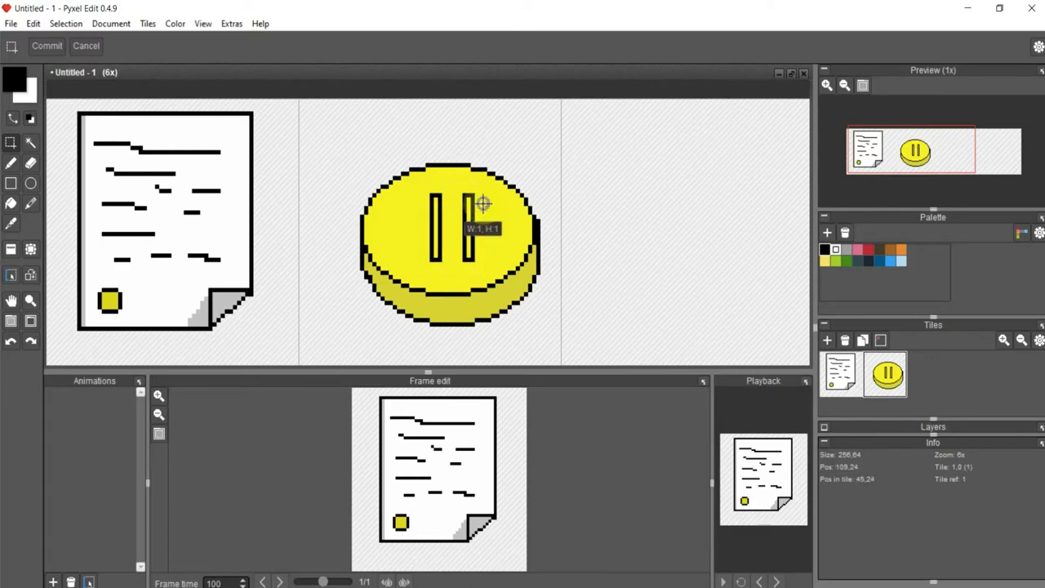
Draw the upper and lower black crossbars through both bars
{"action": "left_click", "coordinate": [10, 165]}
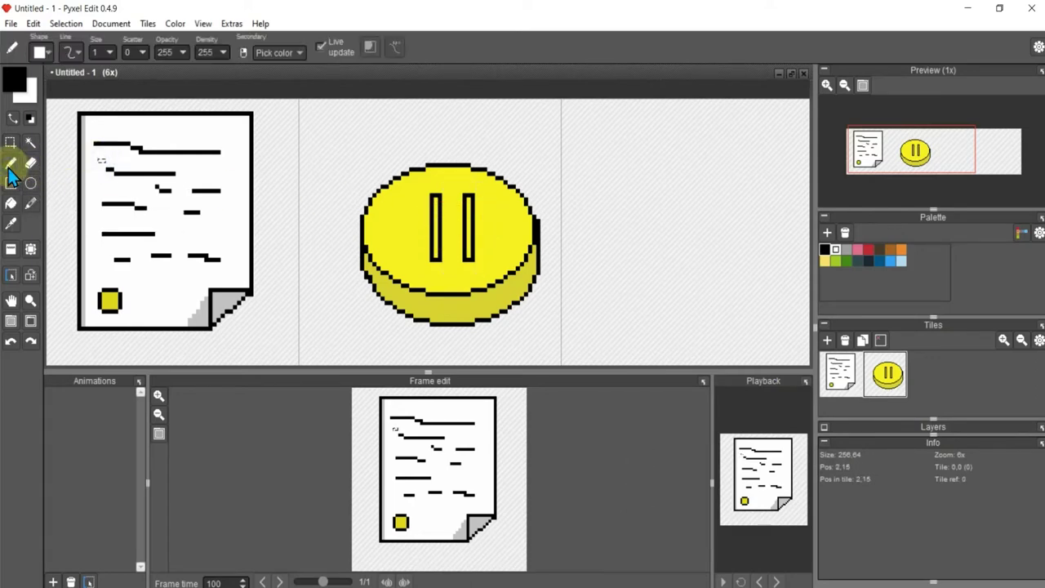
{"action": "left_click", "coordinate": [10, 142]}
{"action": "left_click", "coordinate": [10, 163]}
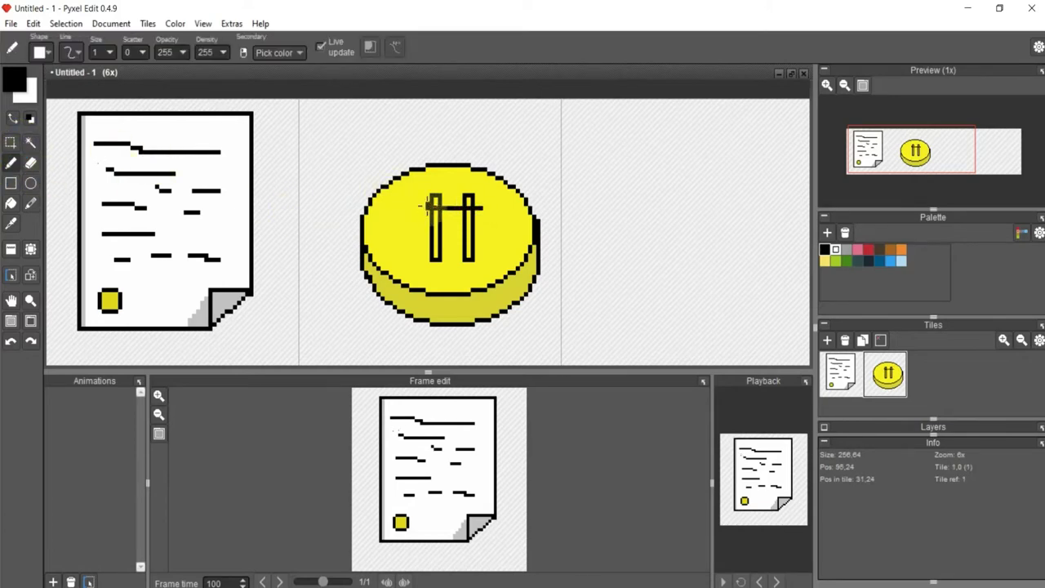
{"action": "key", "text": "ctrl+z"}
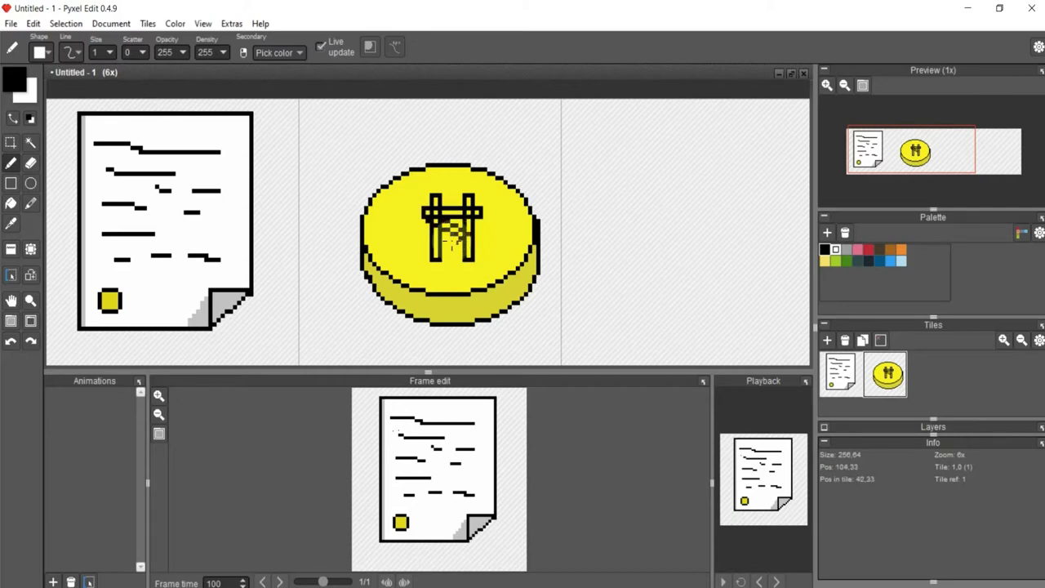
{"action": "left_click_drag", "start_coordinate": [421, 238], "coordinate": [484, 237]}
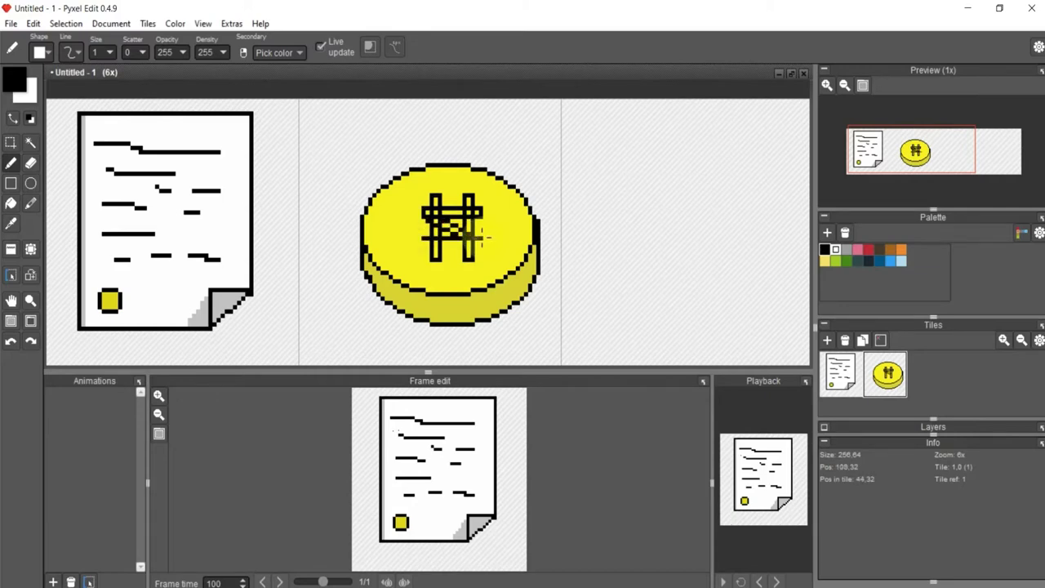
{"action": "mouse_move", "coordinate": [478, 246]}
{"action": "left_mouse_down"}
{"action": "mouse_move", "coordinate": [424, 249]}
{"action": "mouse_move", "coordinate": [487, 220]}
{"action": "left_mouse_up"}
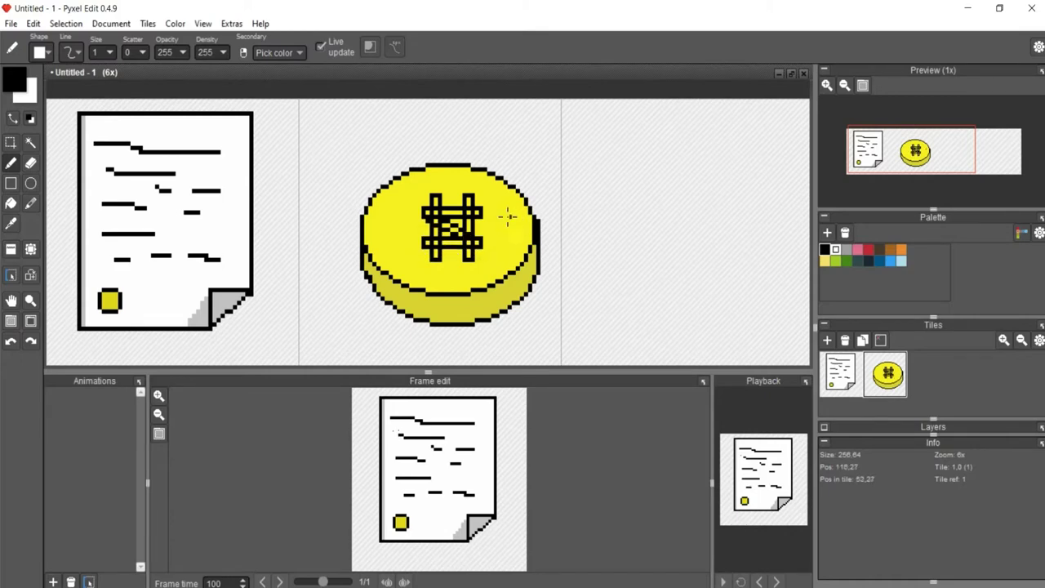
Sample the coin's yellow and paint over unwanted pixels inside the symbol
{"action": "left_click", "coordinate": [30, 163]}
{"action": "scroll", "coordinate": [457, 179], "scroll_direction": "up", "scroll_amount": 3}
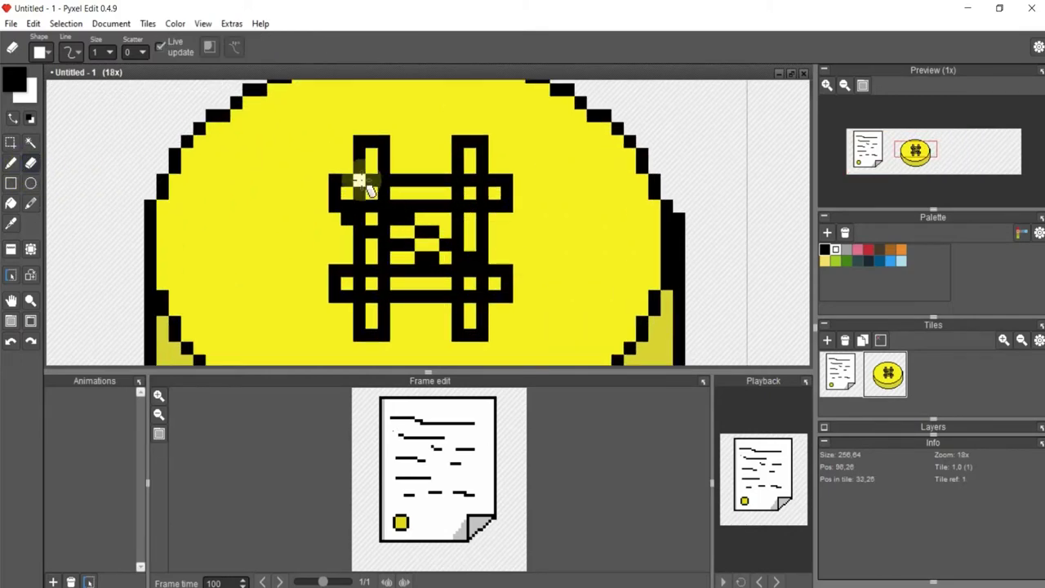
{"action": "left_click", "coordinate": [10, 223]}
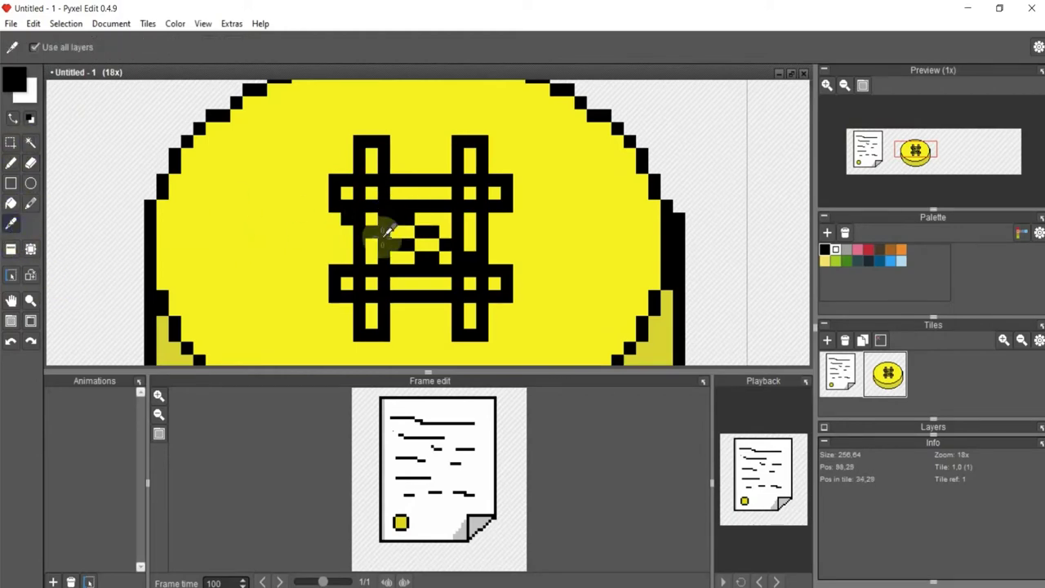
{"action": "left_click", "coordinate": [321, 236]}
{"action": "left_click", "coordinate": [11, 162]}
{"action": "mouse_move", "coordinate": [362, 187]}
{"action": "left_mouse_down"}
{"action": "mouse_move", "coordinate": [371, 256]}
{"action": "mouse_move", "coordinate": [388, 282]}
{"action": "left_mouse_up"}
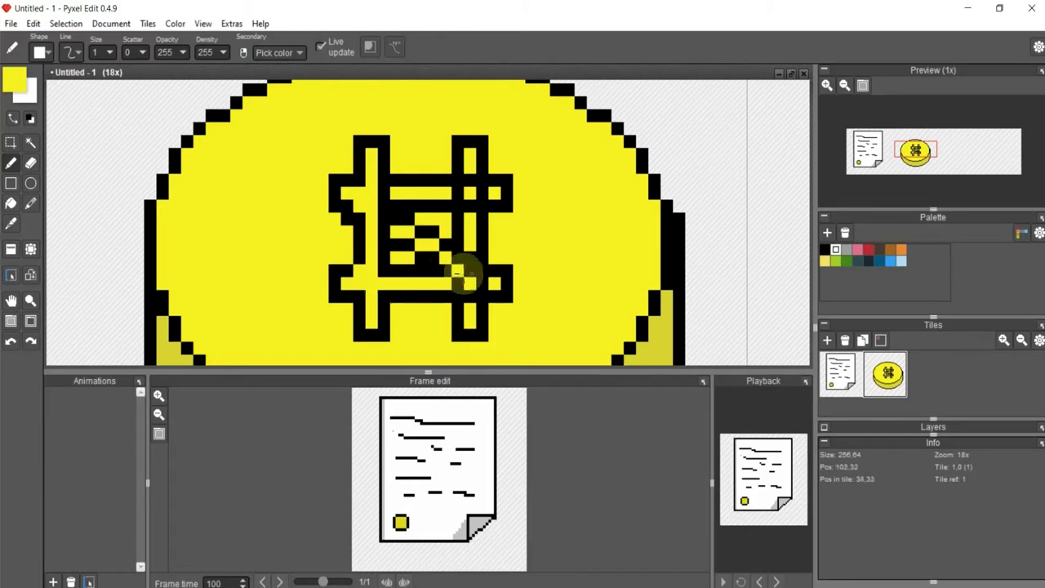
{"action": "key", "text": "ctrl+z"}
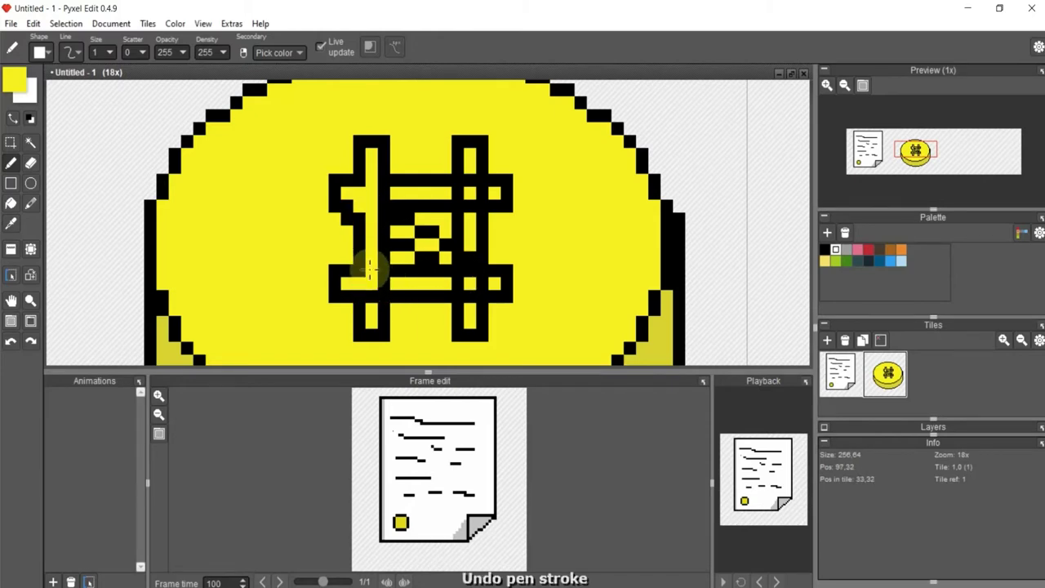
{"action": "left_click_drag", "start_coordinate": [361, 269], "coordinate": [372, 286]}
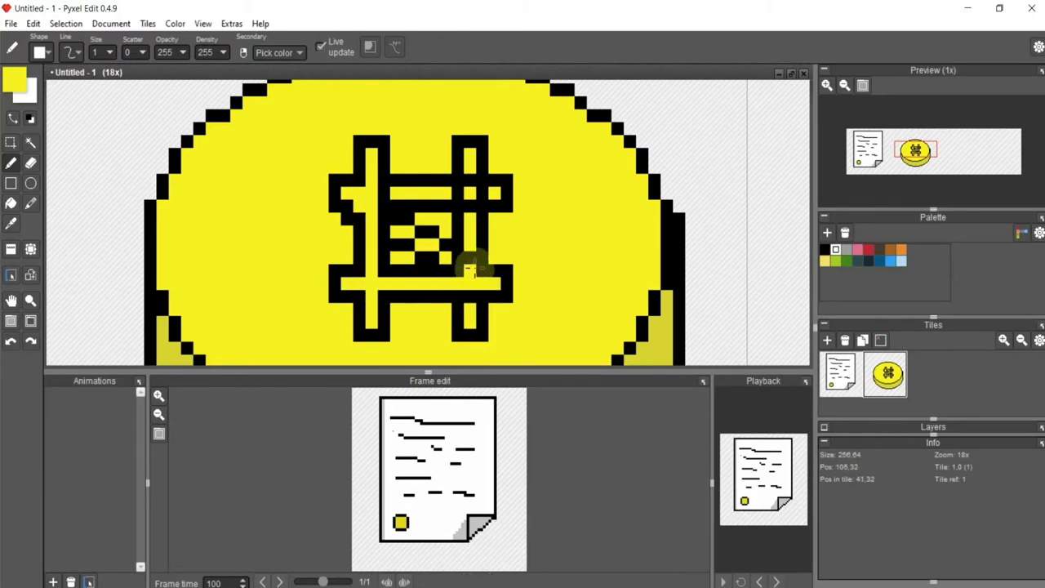
{"action": "left_click_drag", "start_coordinate": [455, 267], "coordinate": [381, 205]}
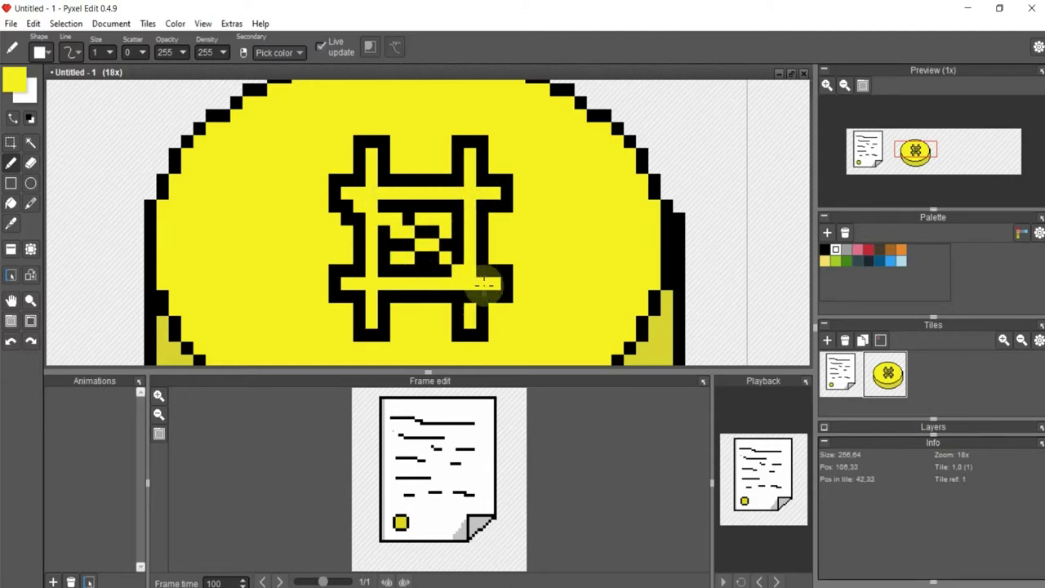
Sample black and draw a diagonal stroke through the symbol's middle
{"action": "left_click", "coordinate": [11, 223]}
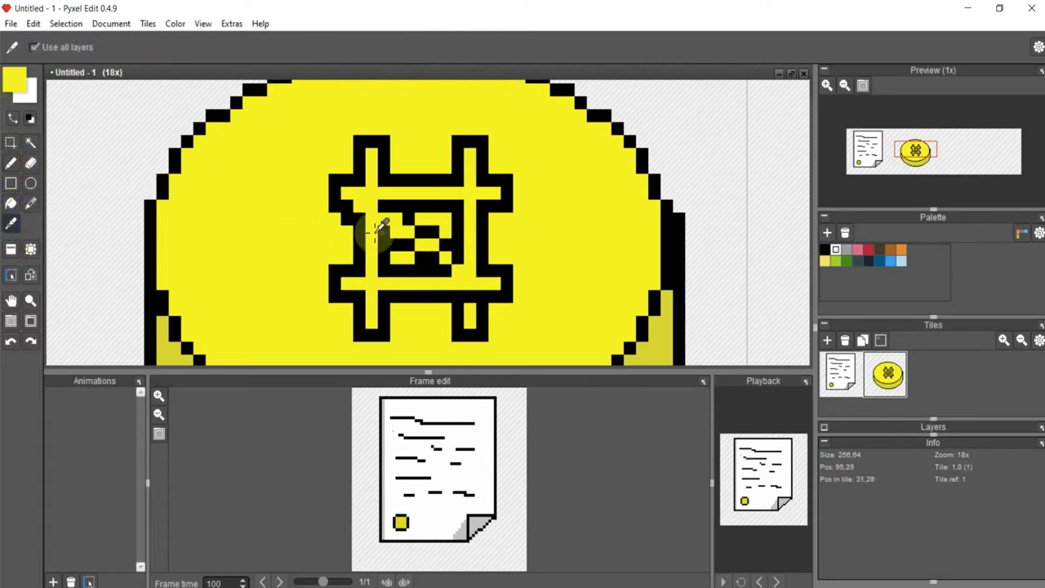
{"action": "left_click", "coordinate": [455, 240]}
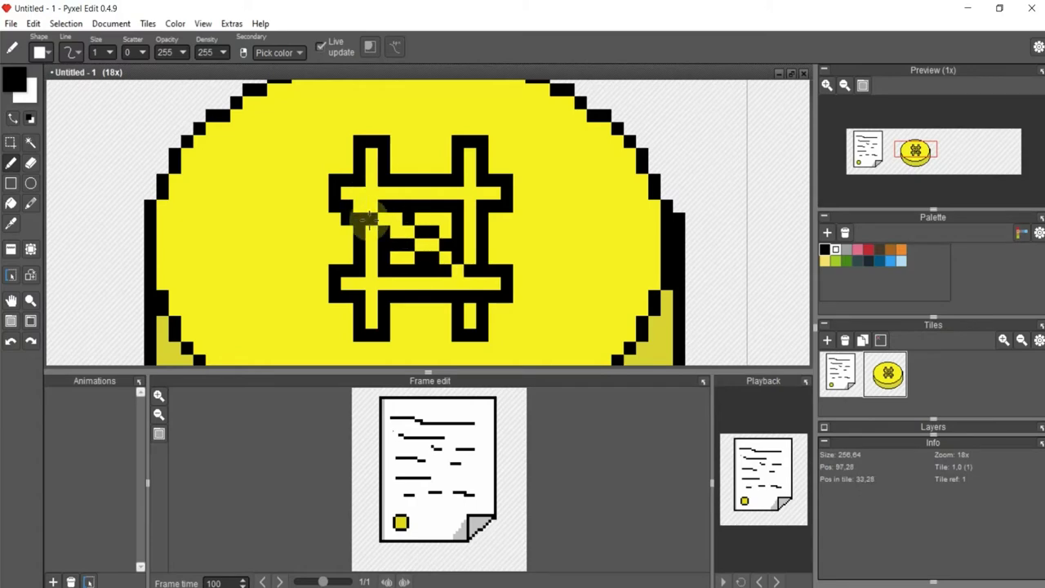
{"action": "left_click_drag", "start_coordinate": [369, 241], "coordinate": [409, 214]}
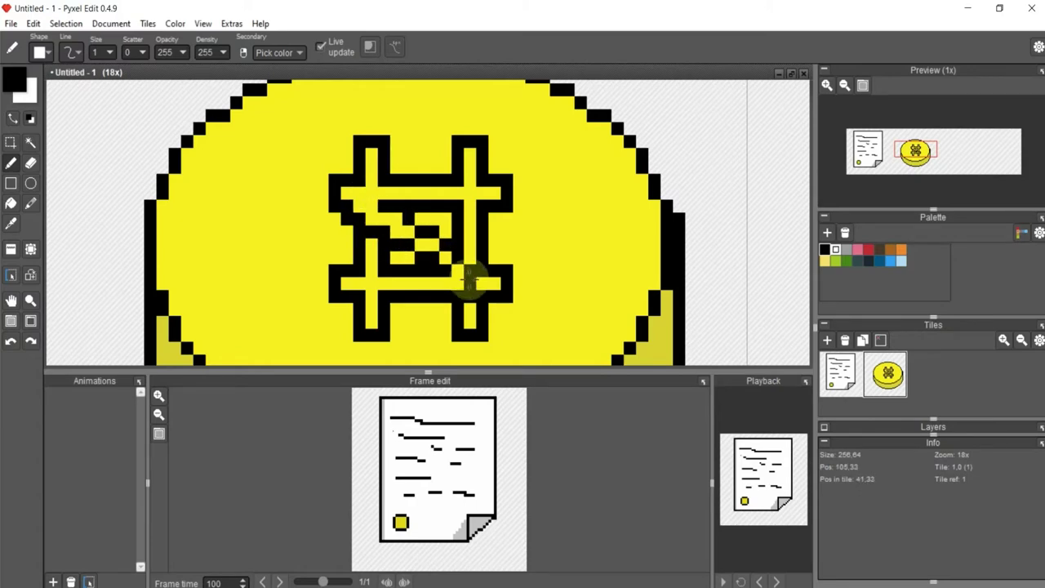
{"action": "left_click", "coordinate": [10, 222]}
{"action": "left_click", "coordinate": [408, 222]}
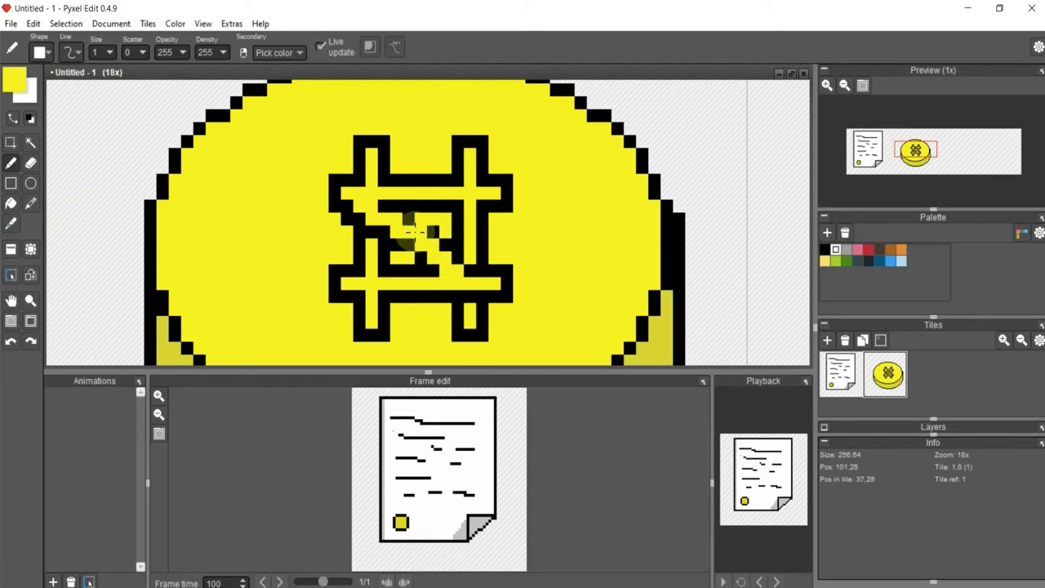
{"action": "left_click", "coordinate": [11, 222]}
{"action": "left_click", "coordinate": [11, 162]}
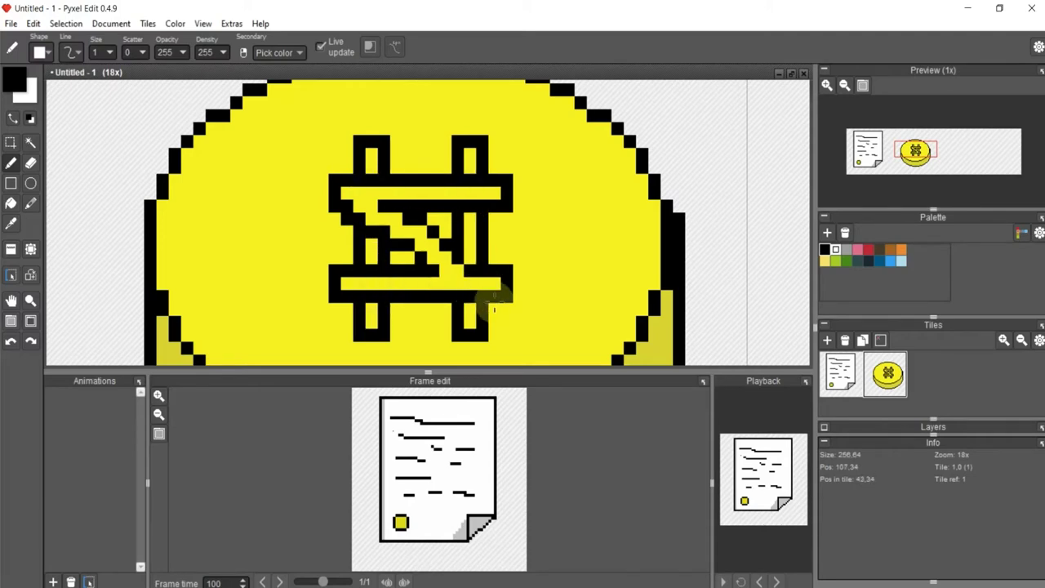
Select the symbol and free-transform it to a 45° rotation
{"action": "scroll", "coordinate": [82, 126], "scroll_direction": "down", "scroll_amount": 2}
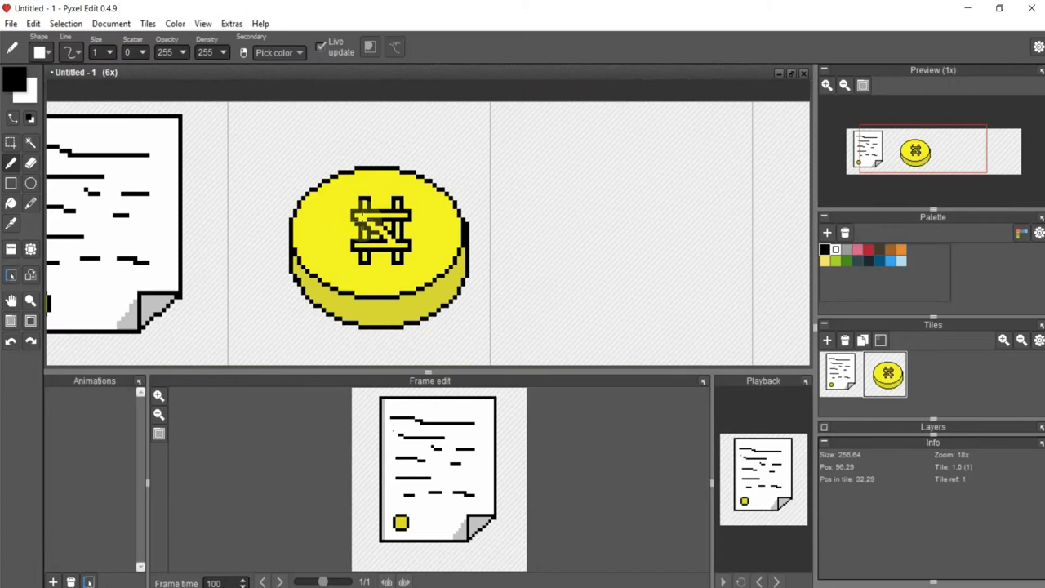
{"action": "left_click", "coordinate": [11, 142]}
{"action": "left_click_drag", "start_coordinate": [340, 188], "coordinate": [424, 273]}
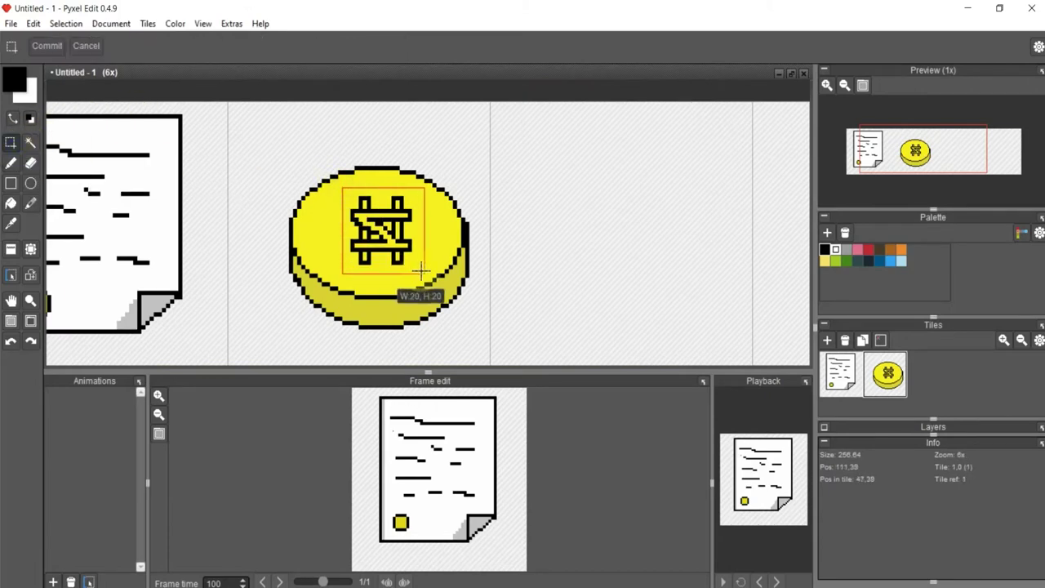
{"action": "left_click", "coordinate": [110, 24]}
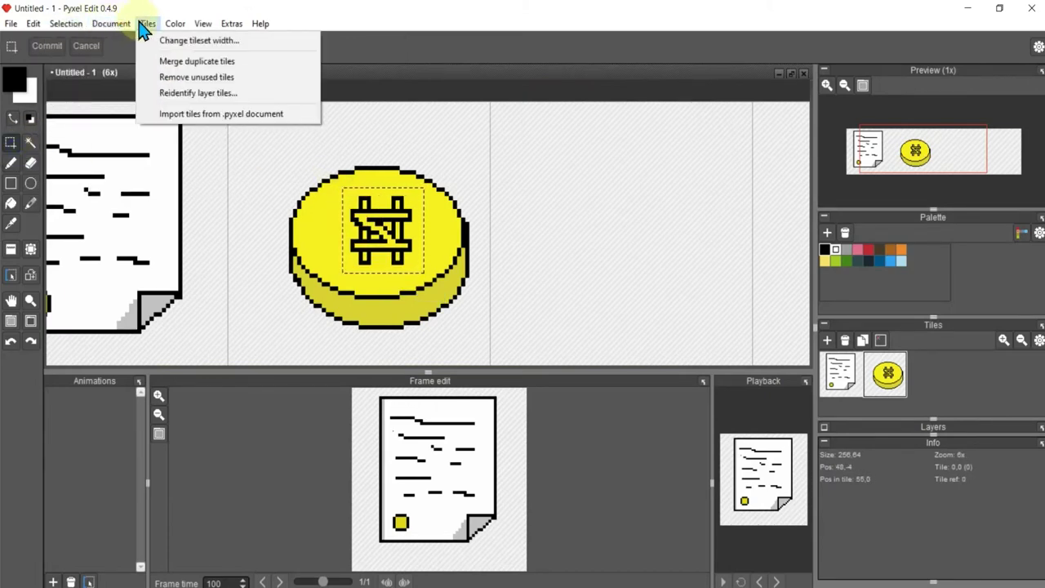
{"action": "mouse_move", "coordinate": [52, 24]}
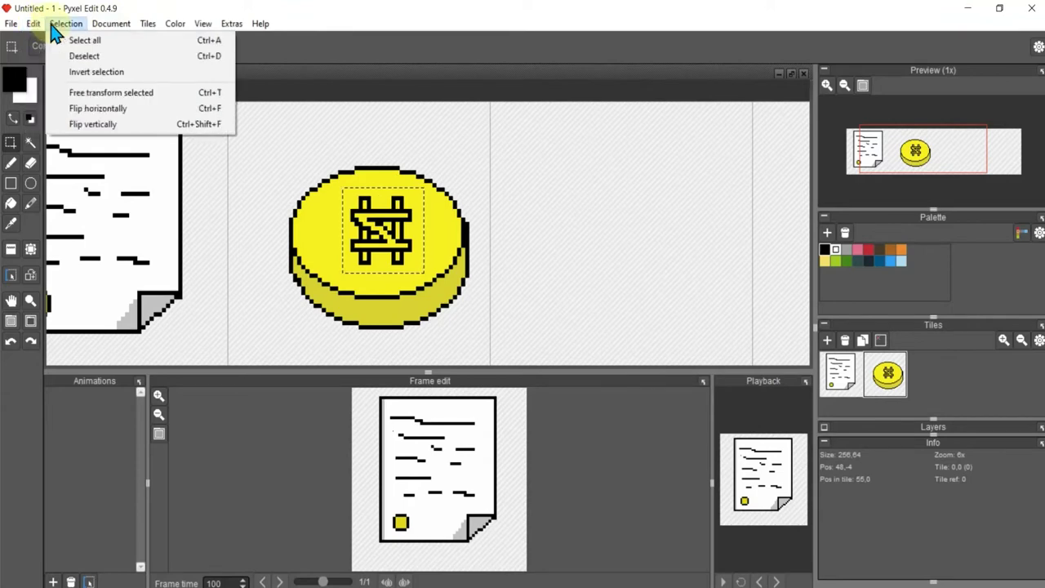
{"action": "left_click", "coordinate": [129, 95]}
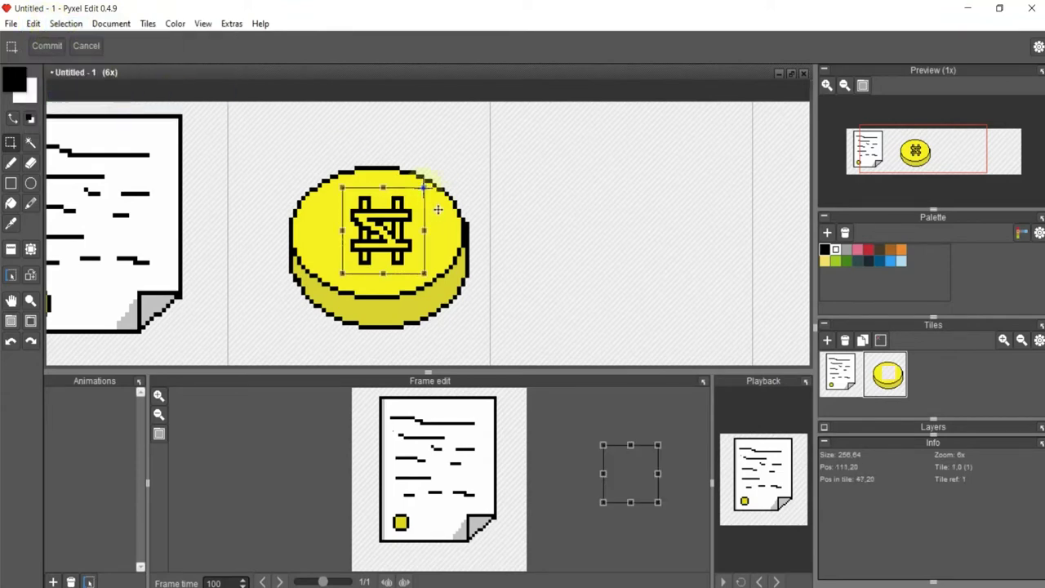
{"action": "left_click_drag", "start_coordinate": [425, 191], "coordinate": [421, 171]}
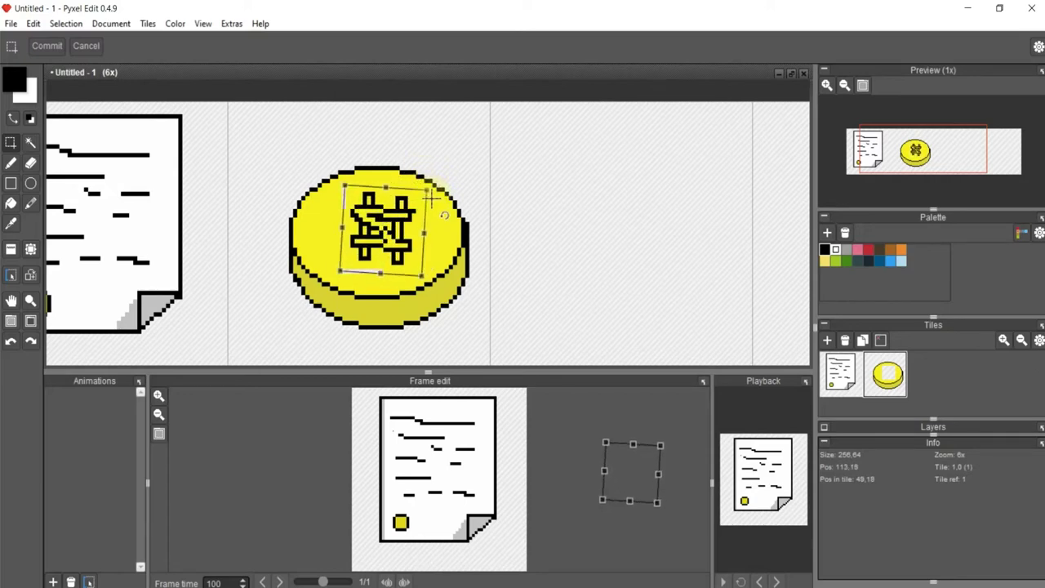
{"action": "left_click_drag", "start_coordinate": [420, 171], "coordinate": [427, 237]}
{"action": "left_click", "coordinate": [505, 211]}
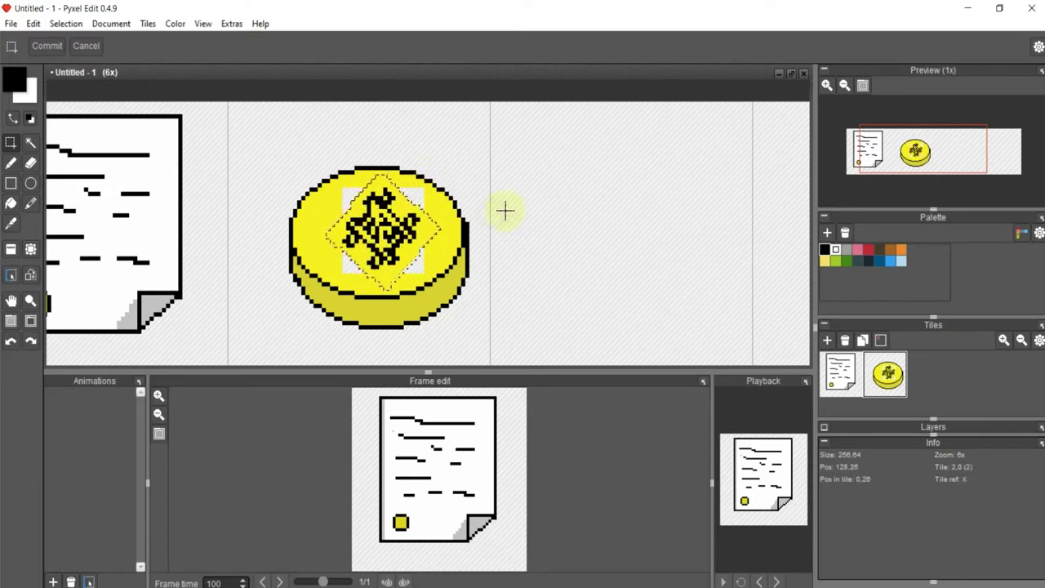
Sample the coin's yellow with the eyedropper to fill the leftover corner gaps
{"action": "left_click", "coordinate": [10, 203]}
{"action": "left_click", "coordinate": [11, 223]}
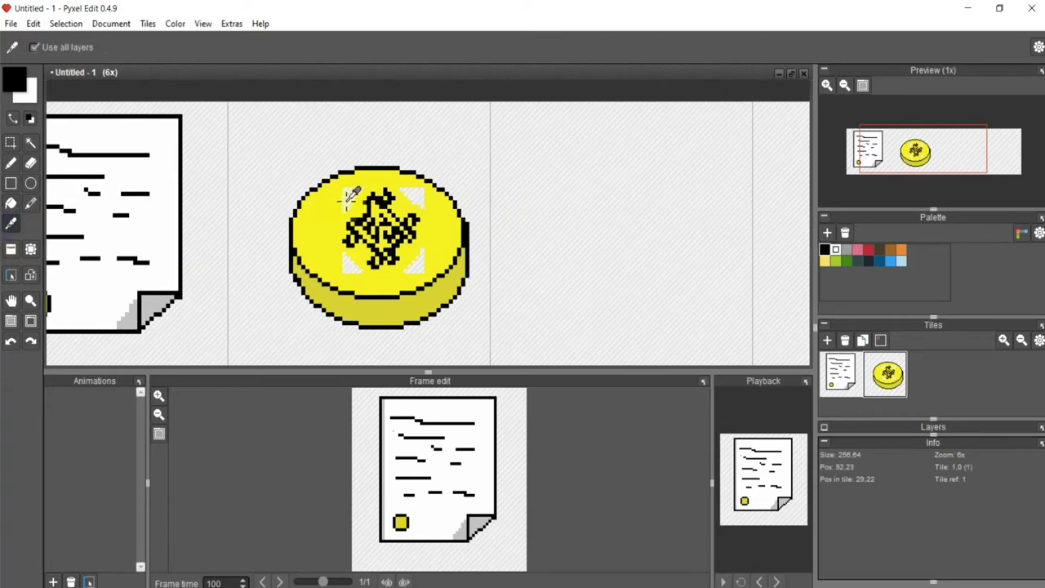
{"action": "left_click", "coordinate": [338, 211]}
{"action": "key", "text": "f"}
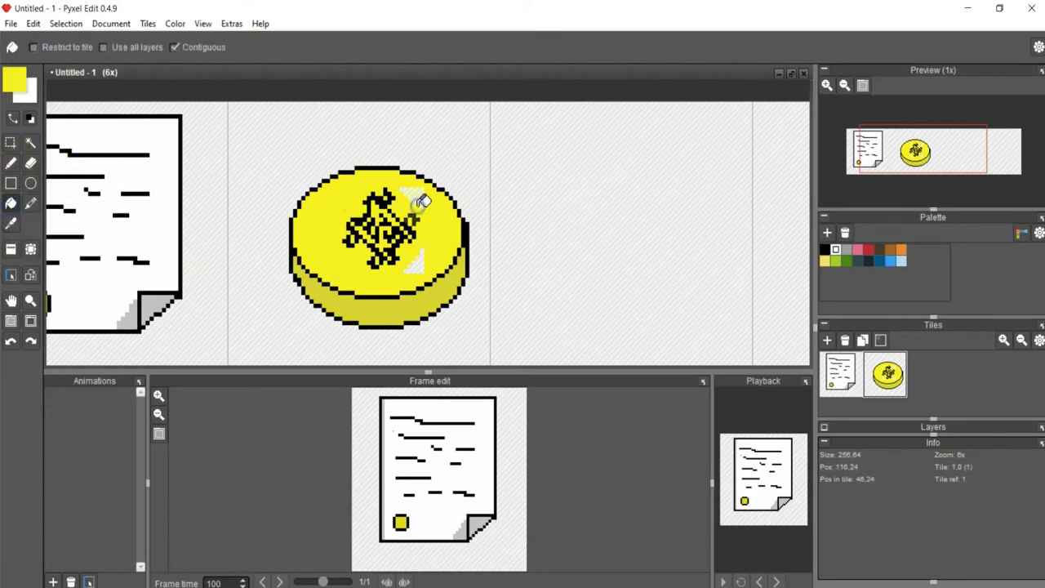
{"action": "scroll", "coordinate": [428, 197], "scroll_direction": "down", "scroll_amount": 2}
{"action": "scroll", "coordinate": [466, 226], "scroll_direction": "up", "scroll_amount": 1}
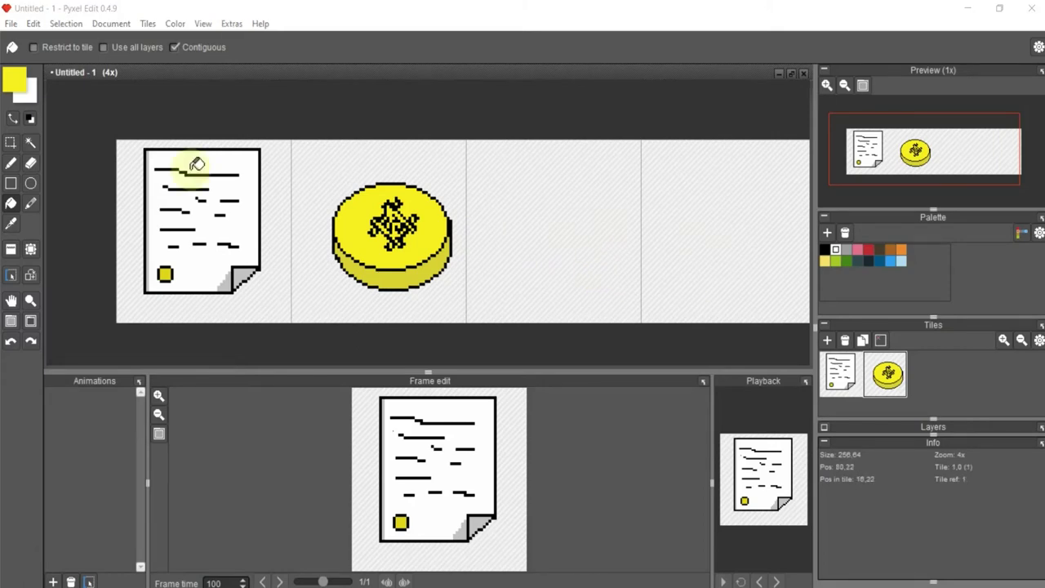
Add a new tile in slot three and draw two stacked black rectangle outlines on it
{"action": "left_click", "coordinate": [11, 164]}
{"action": "left_click", "coordinate": [827, 340]}
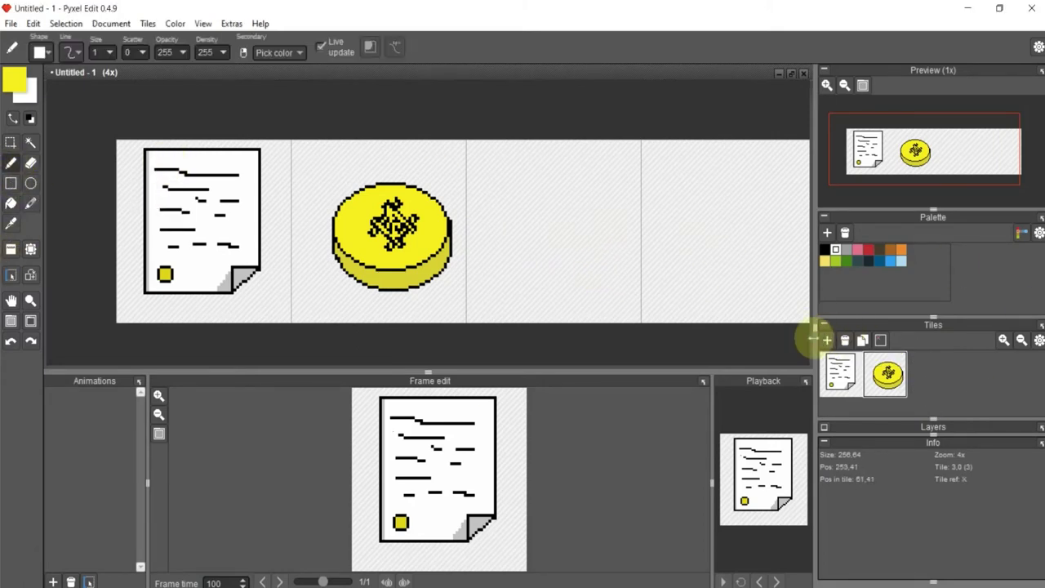
{"action": "mouse_move", "coordinate": [929, 374]}
{"action": "left_mouse_down"}
{"action": "mouse_move", "coordinate": [550, 237]}
{"action": "mouse_move", "coordinate": [82, 142]}
{"action": "left_mouse_up"}
{"action": "left_click", "coordinate": [11, 183]}
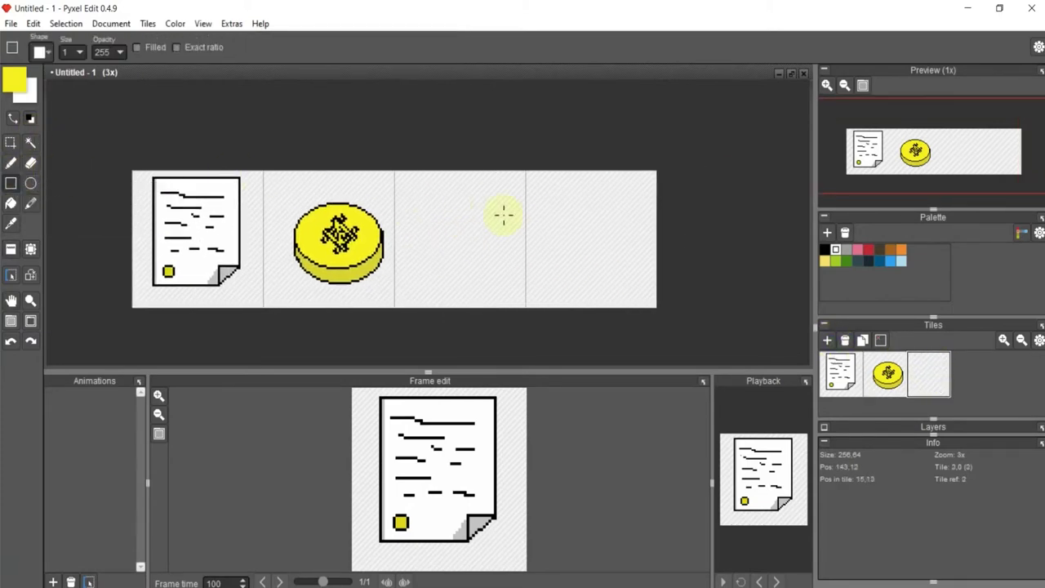
{"action": "left_click", "coordinate": [15, 79]}
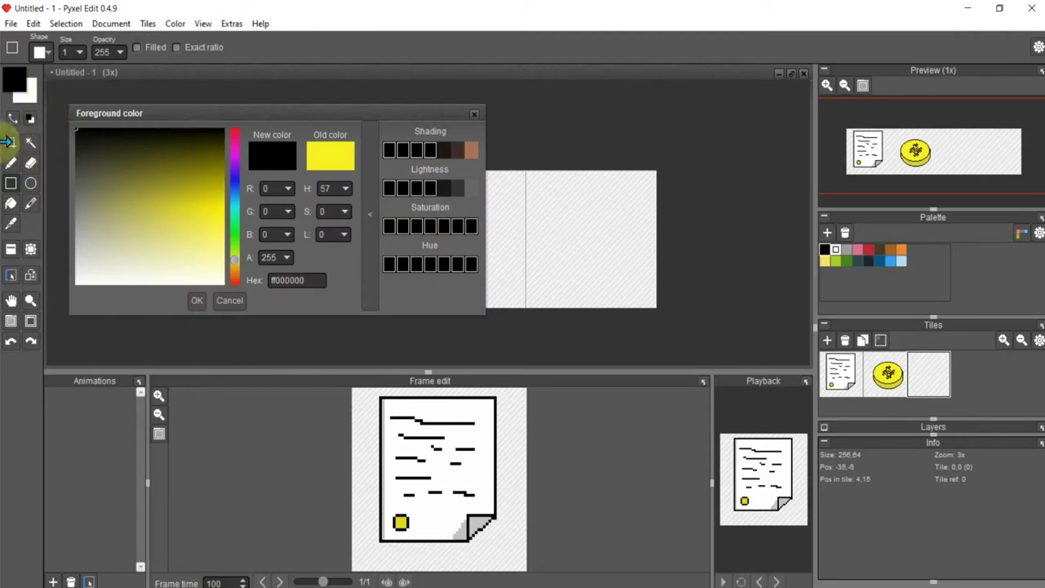
{"action": "left_click", "coordinate": [477, 111]}
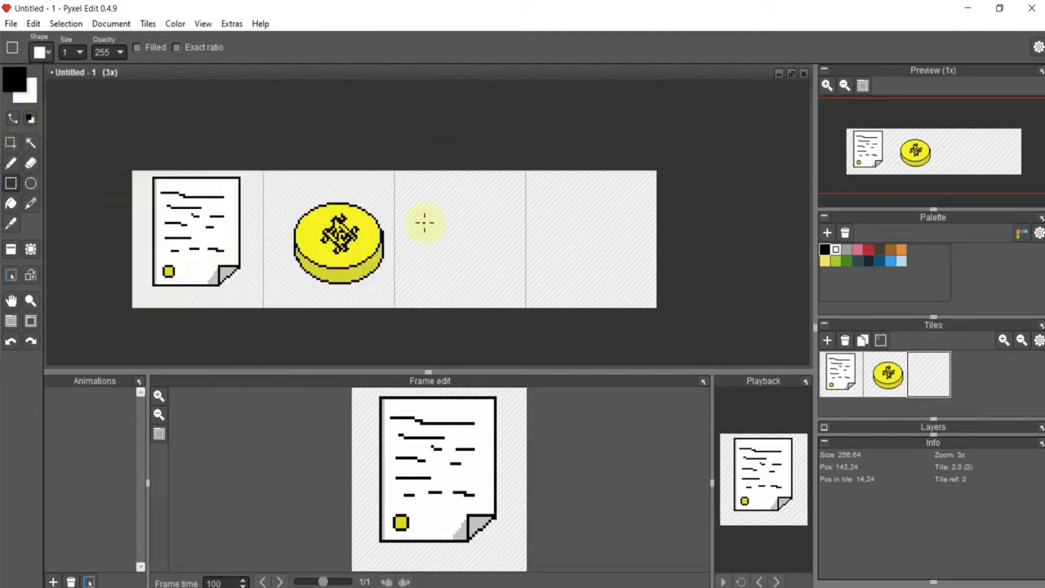
{"action": "left_click_drag", "start_coordinate": [423, 223], "coordinate": [513, 249]}
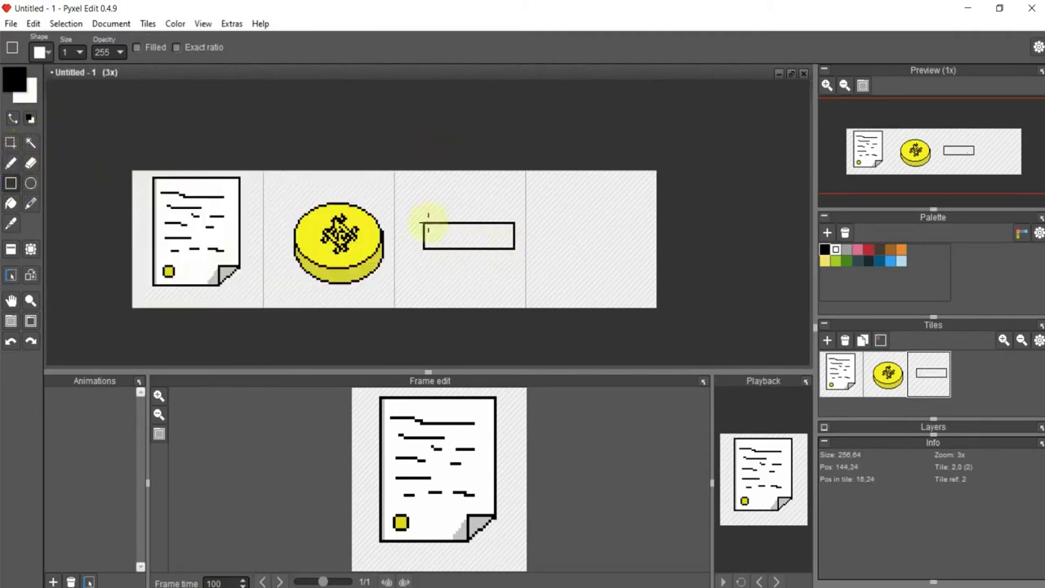
{"action": "left_click_drag", "start_coordinate": [424, 253], "coordinate": [515, 279]}
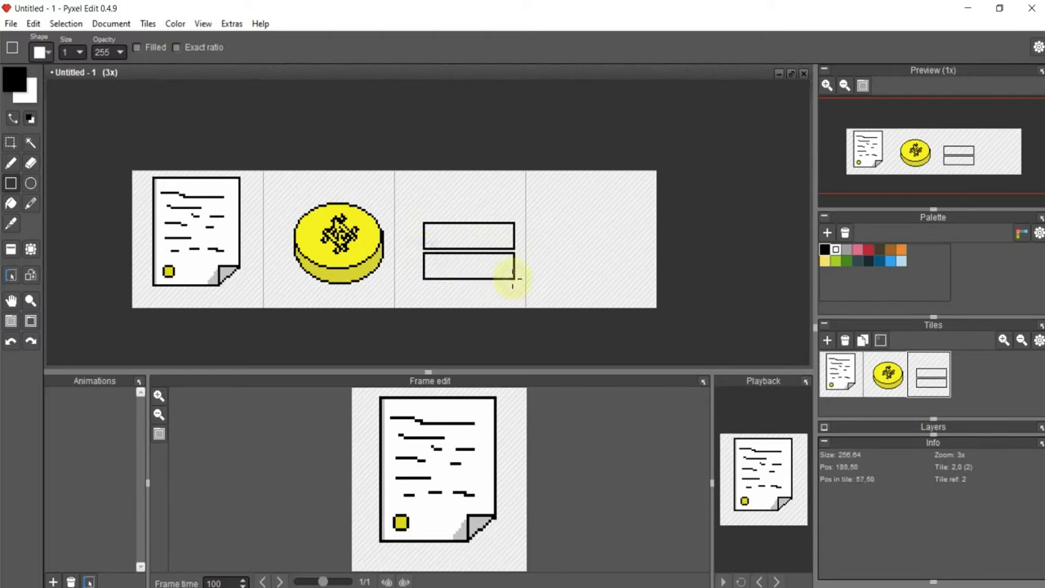
Select the lower rectangle and rotate it clockwise with Free transform, like a torn half
{"action": "left_click", "coordinate": [11, 142]}
{"action": "left_click_drag", "start_coordinate": [417, 252], "coordinate": [525, 291]}
{"action": "left_click", "coordinate": [73, 23]}
{"action": "left_click", "coordinate": [105, 93]}
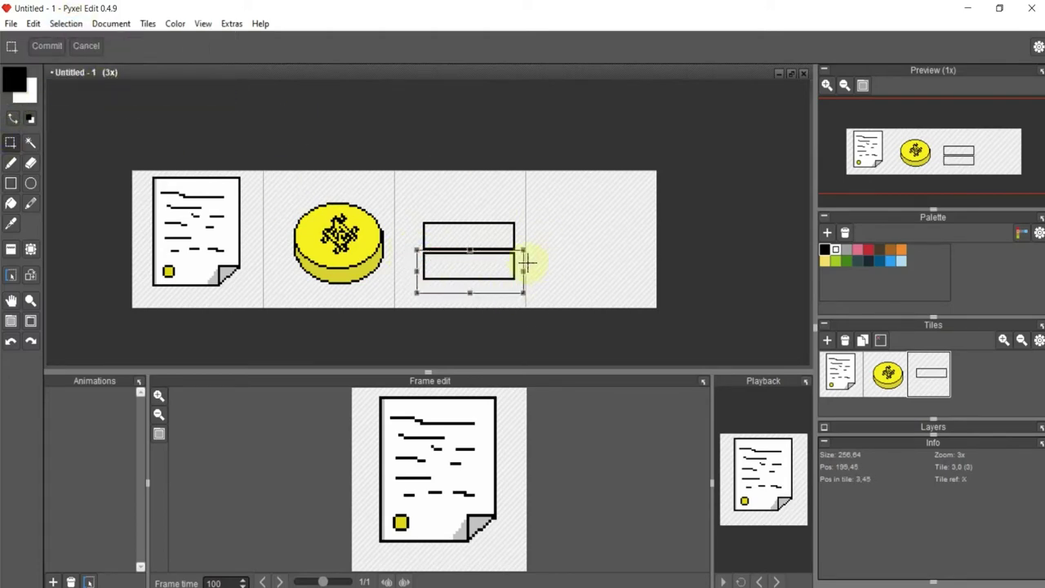
{"action": "left_click_drag", "start_coordinate": [528, 252], "coordinate": [492, 265]}
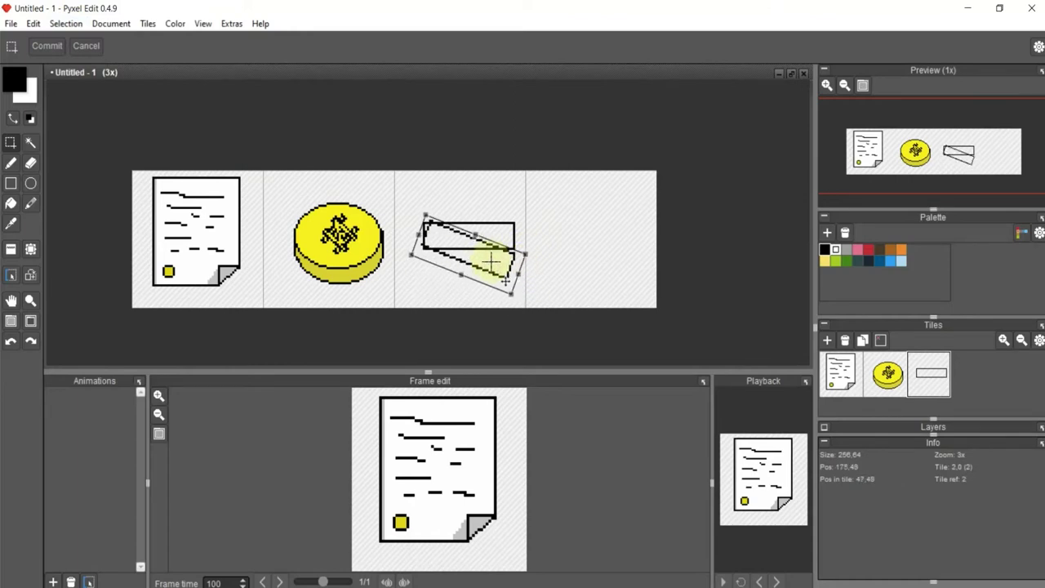
{"action": "key", "text": "Return"}
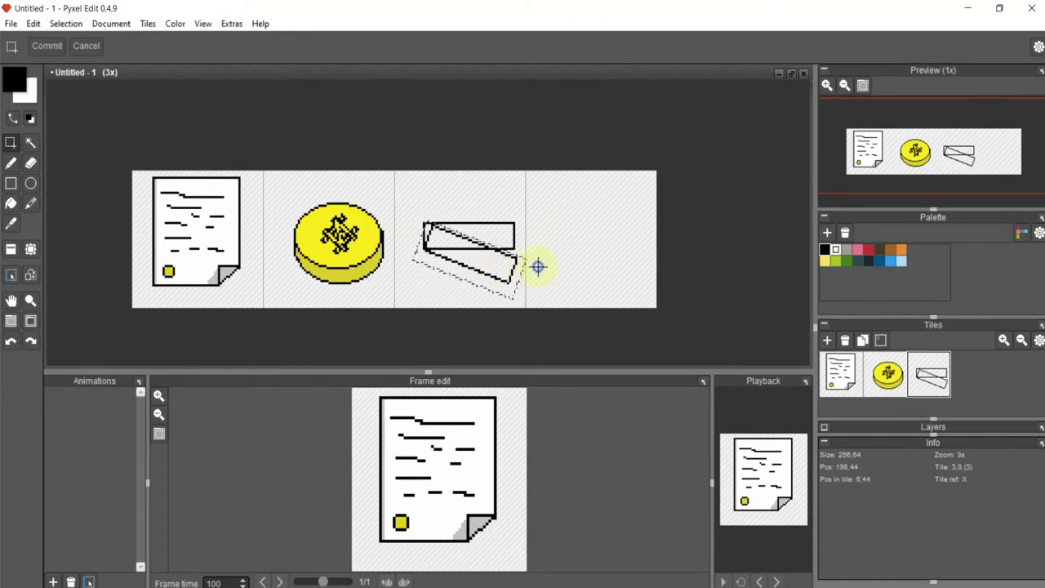
Bucket-fill the upper rectangle with grey 707070
{"action": "scroll", "coordinate": [490, 256], "scroll_direction": "up", "scroll_amount": 2}
{"action": "left_click", "coordinate": [11, 203]}
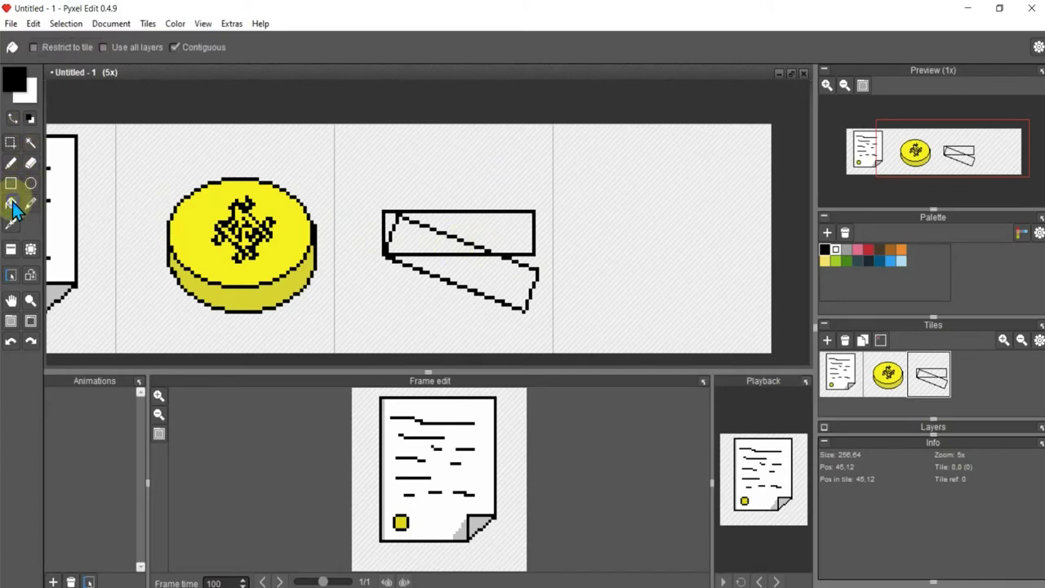
{"action": "left_click", "coordinate": [439, 237]}
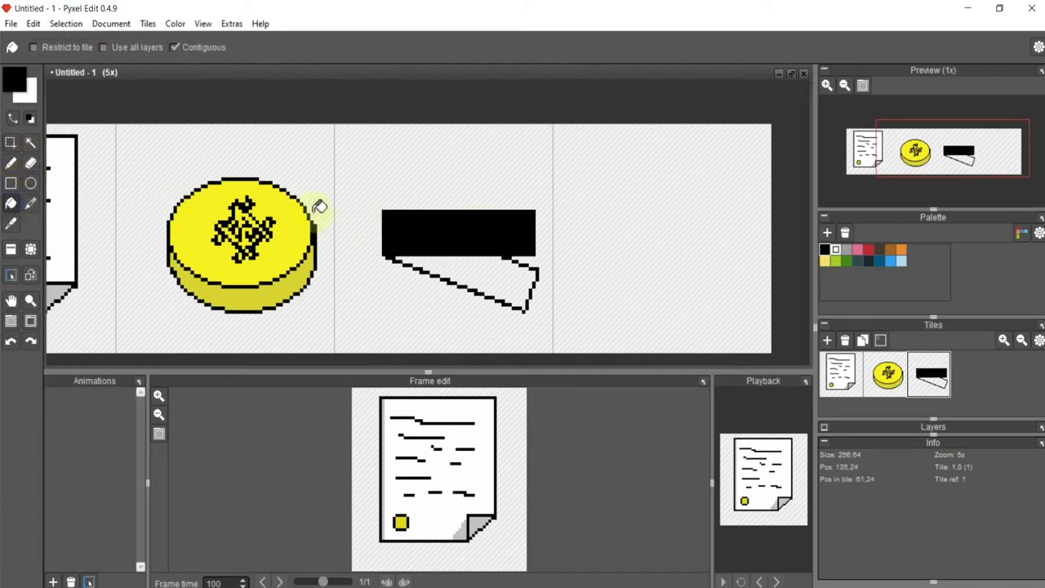
{"action": "left_click", "coordinate": [14, 80]}
{"action": "left_click_drag", "start_coordinate": [82, 187], "coordinate": [68, 190]}
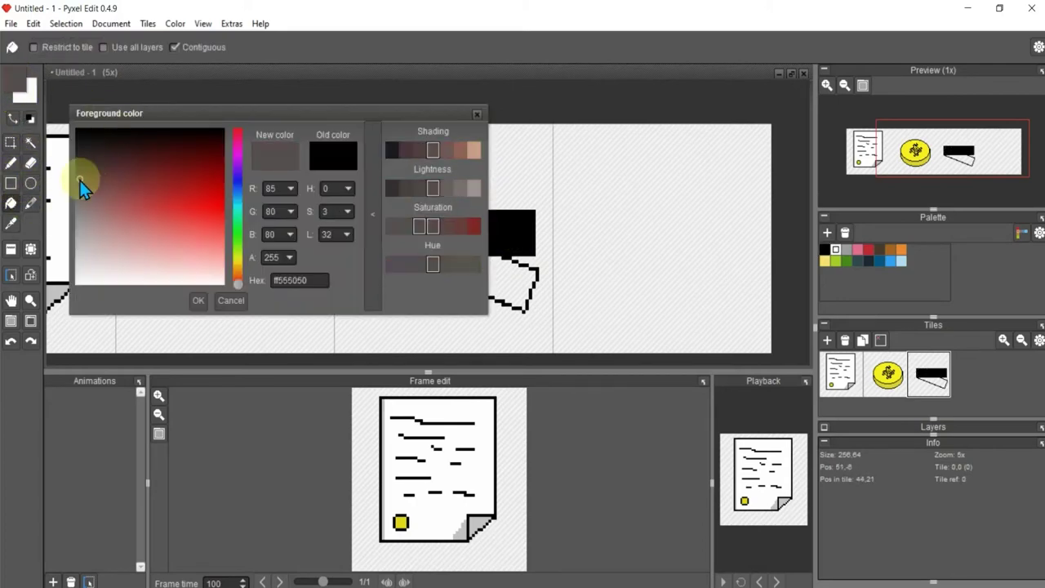
{"action": "left_click", "coordinate": [199, 299]}
{"action": "left_click", "coordinate": [419, 227]}
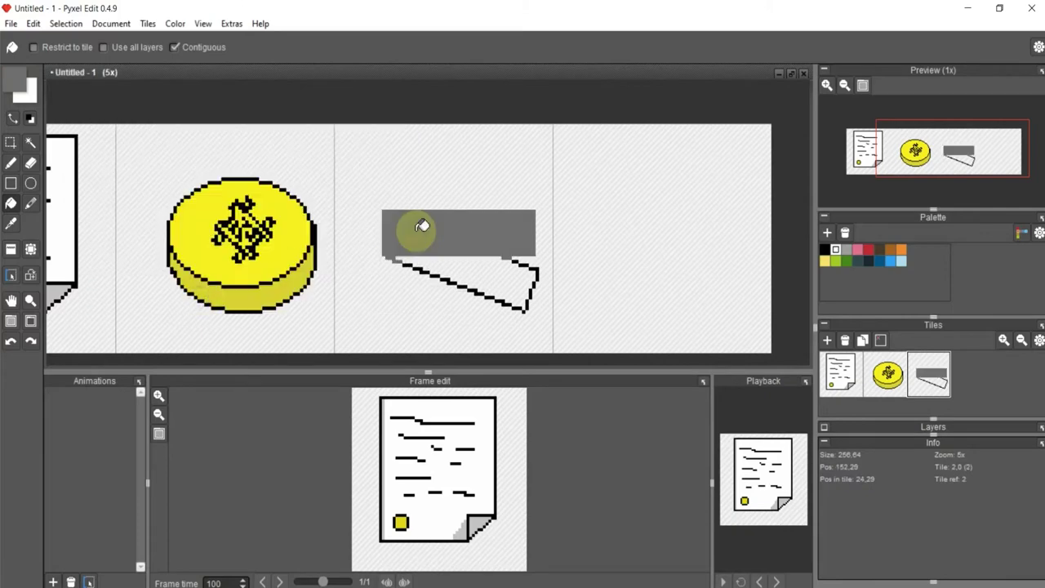
Fill the tilted lower piece with a near-black colour
{"action": "scroll", "coordinate": [408, 245], "scroll_direction": "up", "scroll_amount": 3}
{"action": "left_click", "coordinate": [14, 79]}
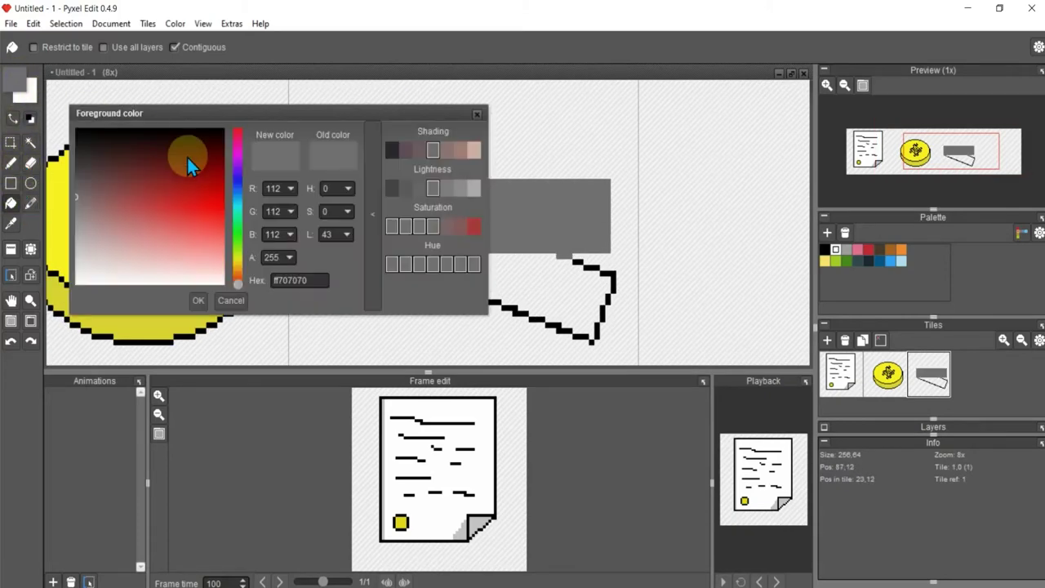
{"action": "left_click", "coordinate": [80, 146]}
{"action": "left_click", "coordinate": [199, 300]}
{"action": "left_click", "coordinate": [571, 286]}
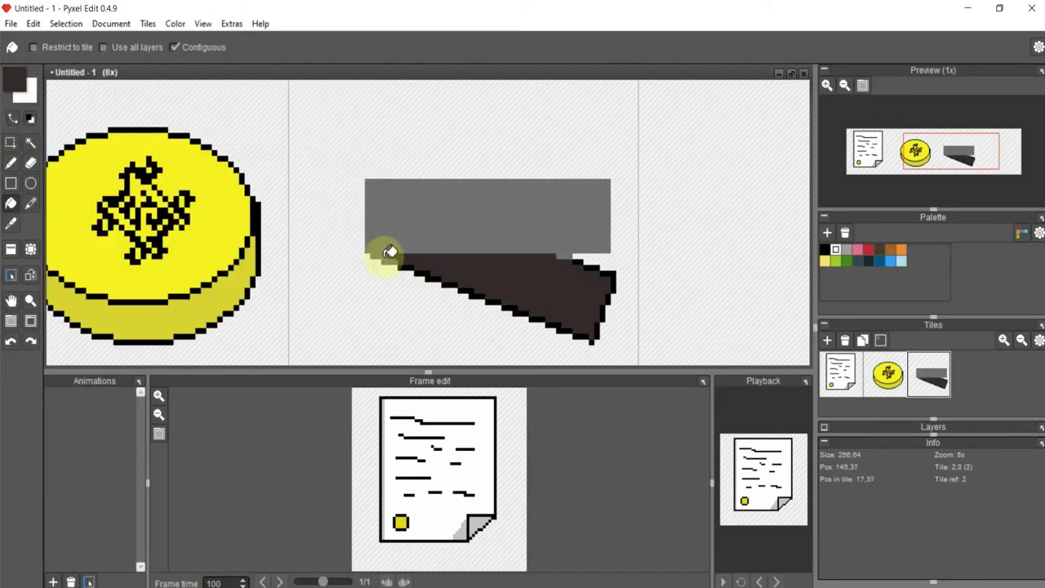
Touch up the lower piece's edge pixels with the Pencil
{"action": "scroll", "coordinate": [390, 252], "scroll_direction": "up", "scroll_amount": 5}
{"action": "key", "text": "b"}
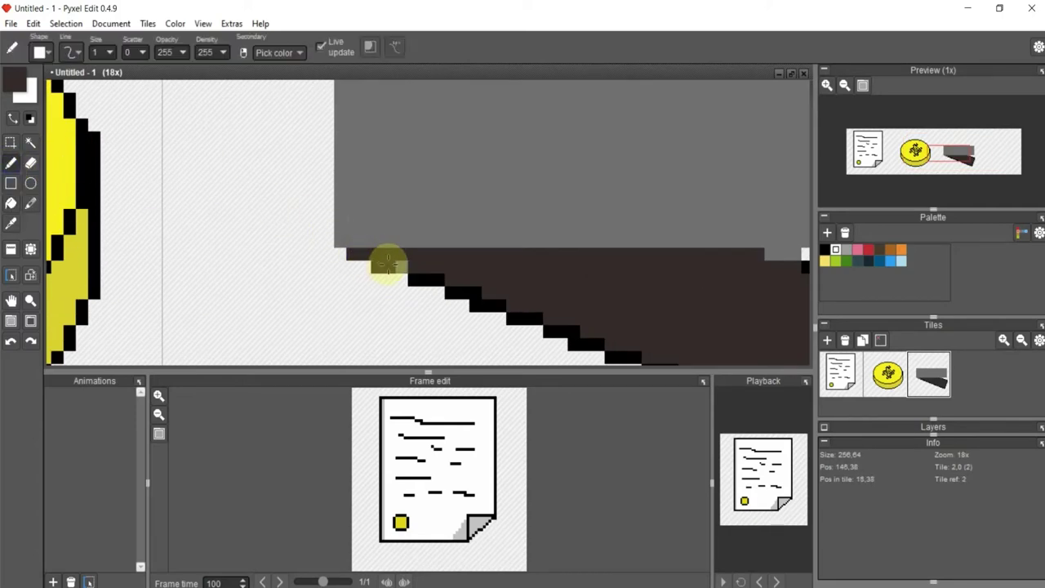
{"action": "middle_click_drag", "start_coordinate": [427, 263], "coordinate": [337, 237]}
{"action": "left_click_drag", "start_coordinate": [725, 242], "coordinate": [755, 255]}
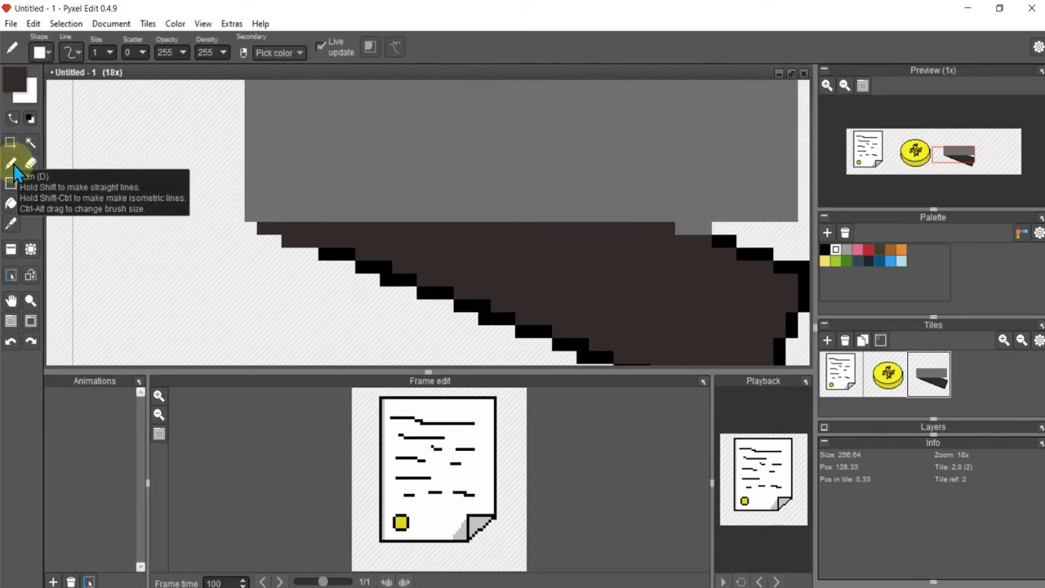
Outline the grey top section with a black rectangle
{"action": "left_click", "coordinate": [14, 79]}
{"action": "left_click", "coordinate": [825, 249]}
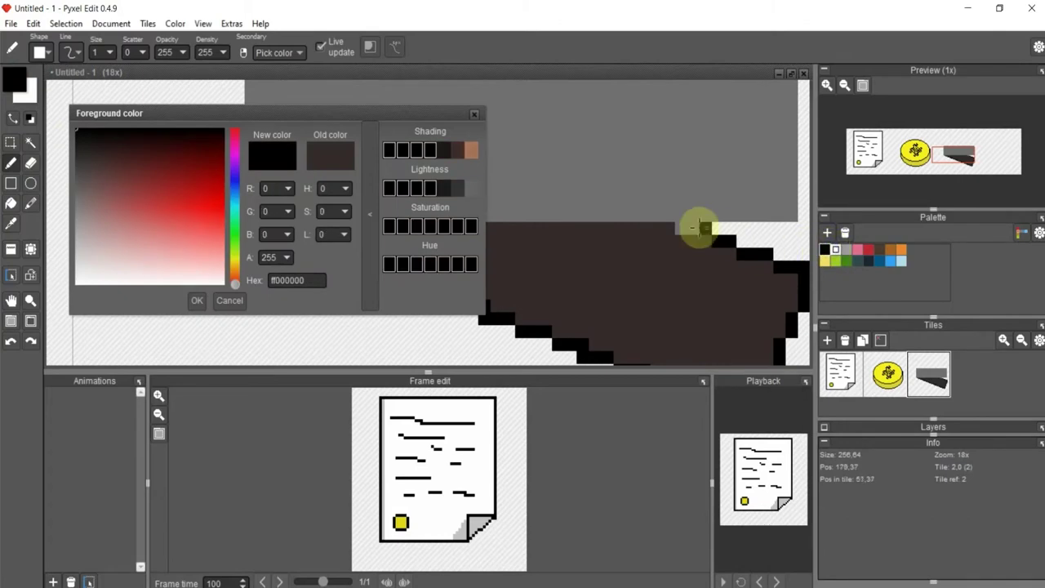
{"action": "left_click_drag", "start_coordinate": [698, 227], "coordinate": [684, 227]}
{"action": "left_click", "coordinate": [473, 114]}
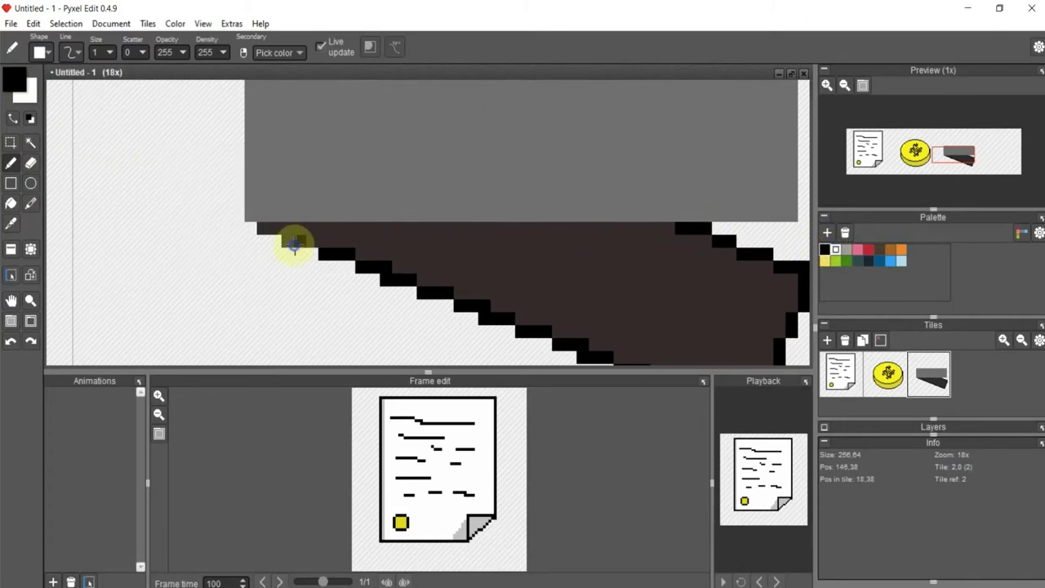
{"action": "scroll", "coordinate": [286, 201], "scroll_direction": "down", "scroll_amount": 2}
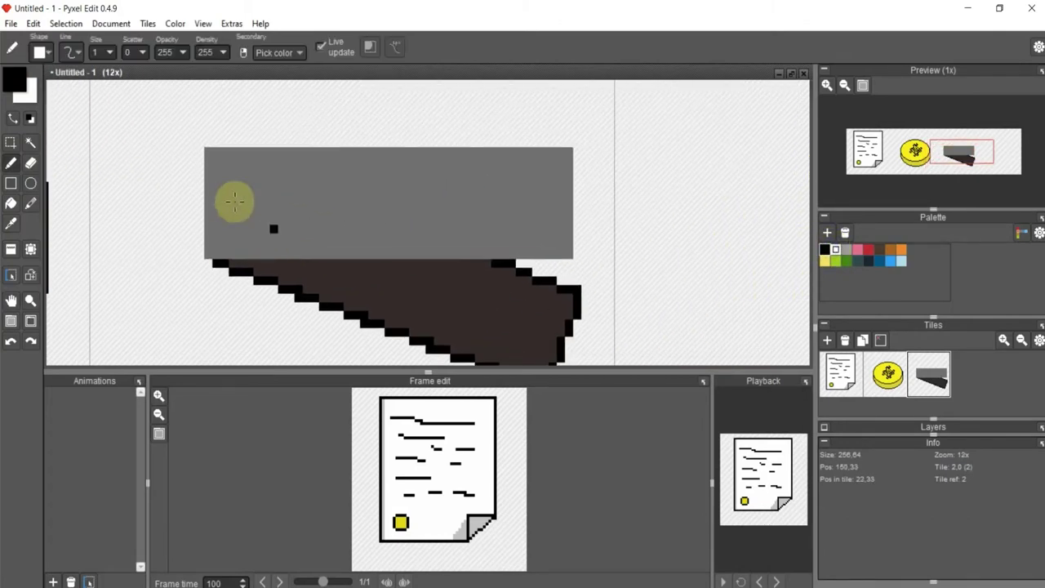
{"action": "left_click", "coordinate": [10, 183]}
{"action": "left_click_drag", "start_coordinate": [207, 151], "coordinate": [569, 256]}
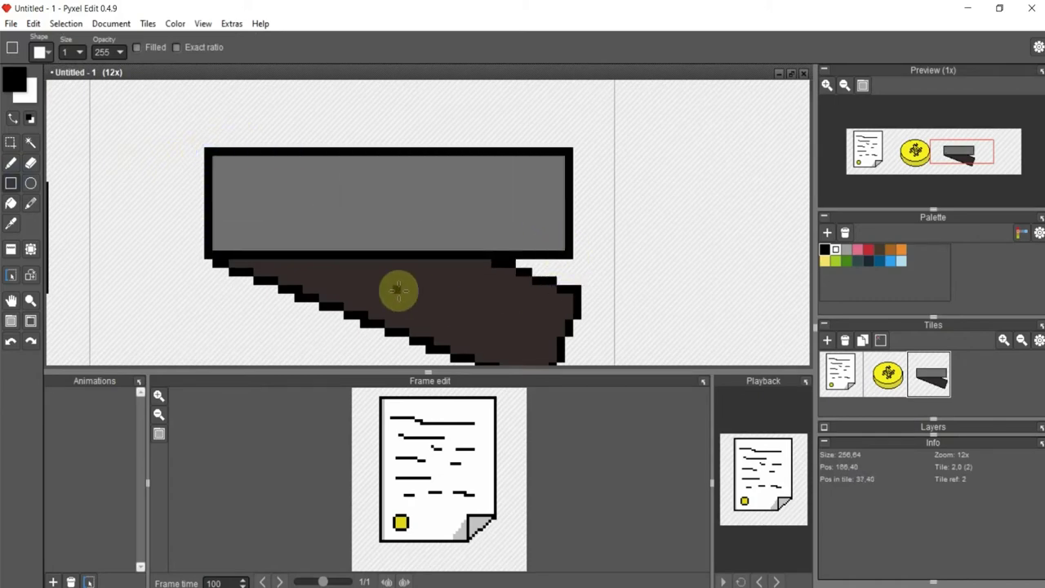
Draw a small black circle at the grey bar's left end, then switch to white Pencil for highlights
{"action": "left_click", "coordinate": [30, 183]}
{"action": "left_click_drag", "start_coordinate": [233, 167], "coordinate": [309, 237]}
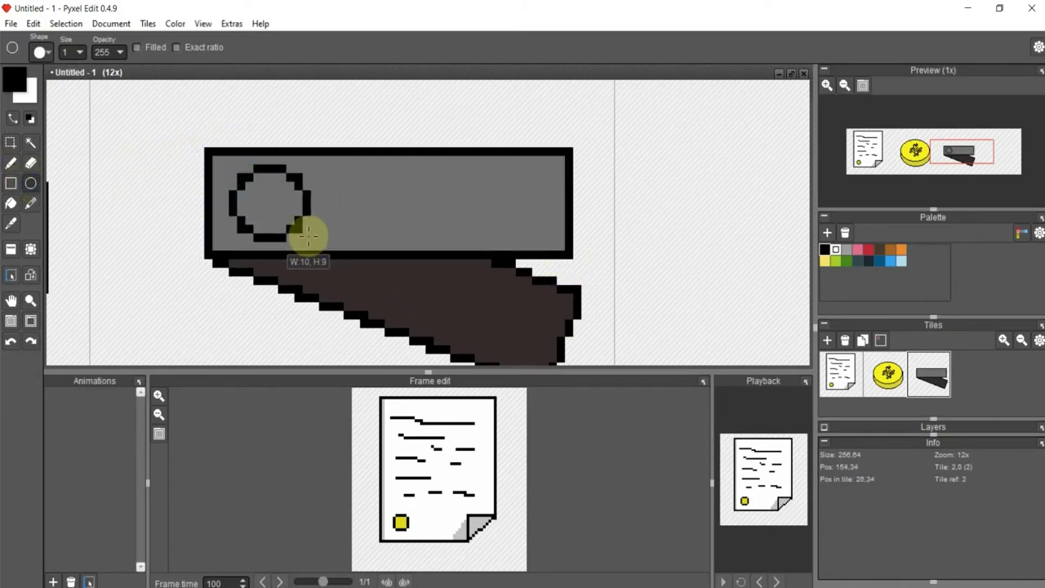
{"action": "left_click", "coordinate": [18, 85]}
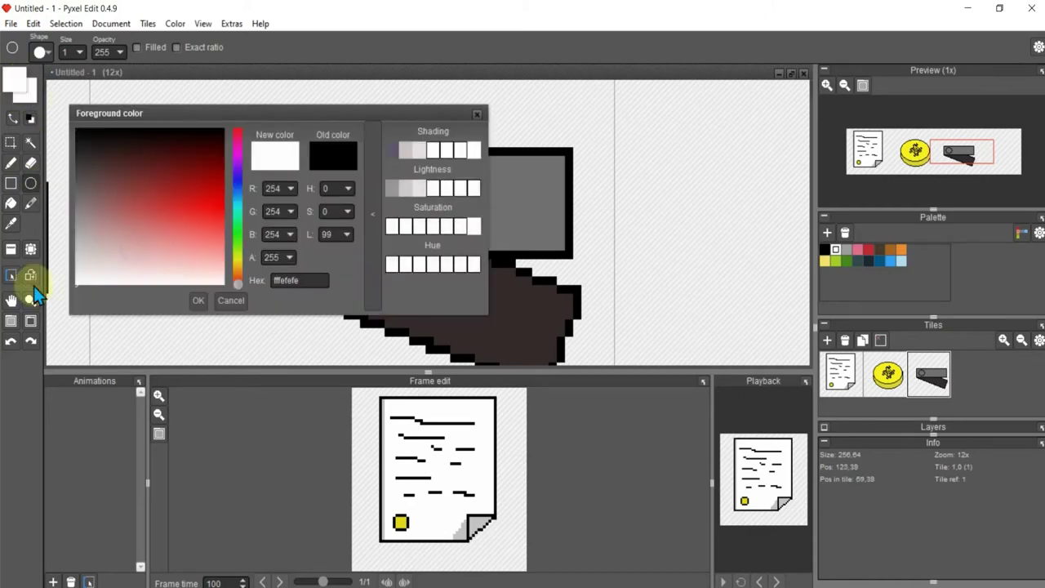
{"action": "left_click", "coordinate": [478, 114]}
{"action": "left_click_drag", "start_coordinate": [296, 205], "coordinate": [287, 209]}
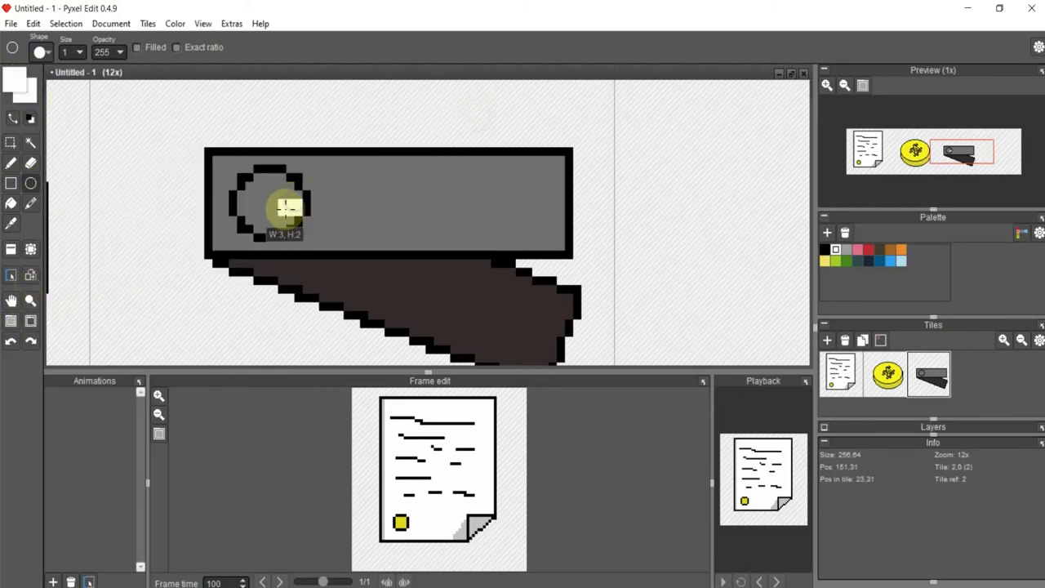
{"action": "key", "text": "ctrl+z"}
{"action": "left_click", "coordinate": [10, 162]}
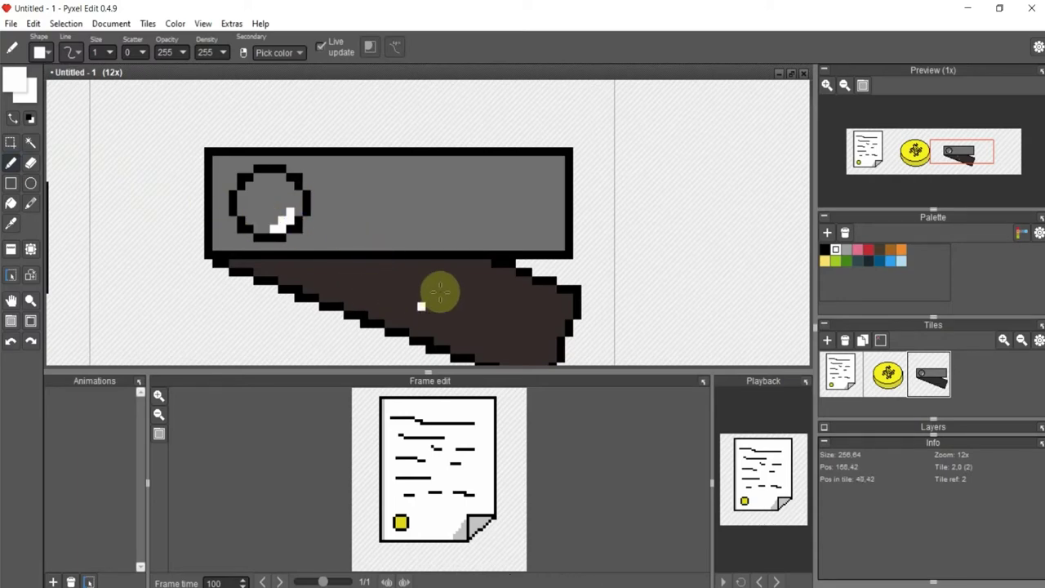
{"action": "scroll", "coordinate": [436, 297], "scroll_direction": "down", "scroll_amount": 1}
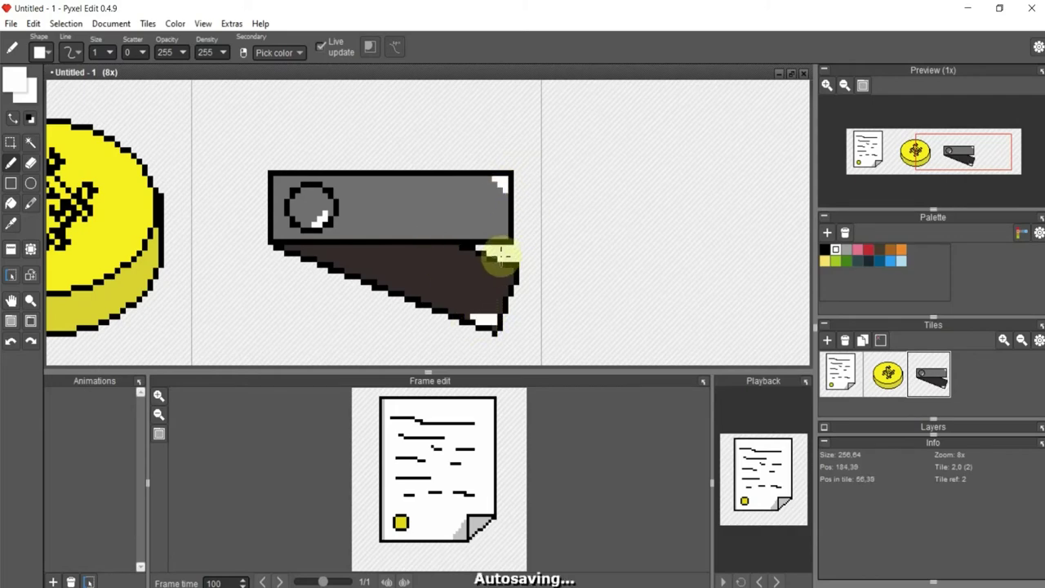
{"action": "scroll", "coordinate": [274, 256], "scroll_direction": "up", "scroll_amount": 5}
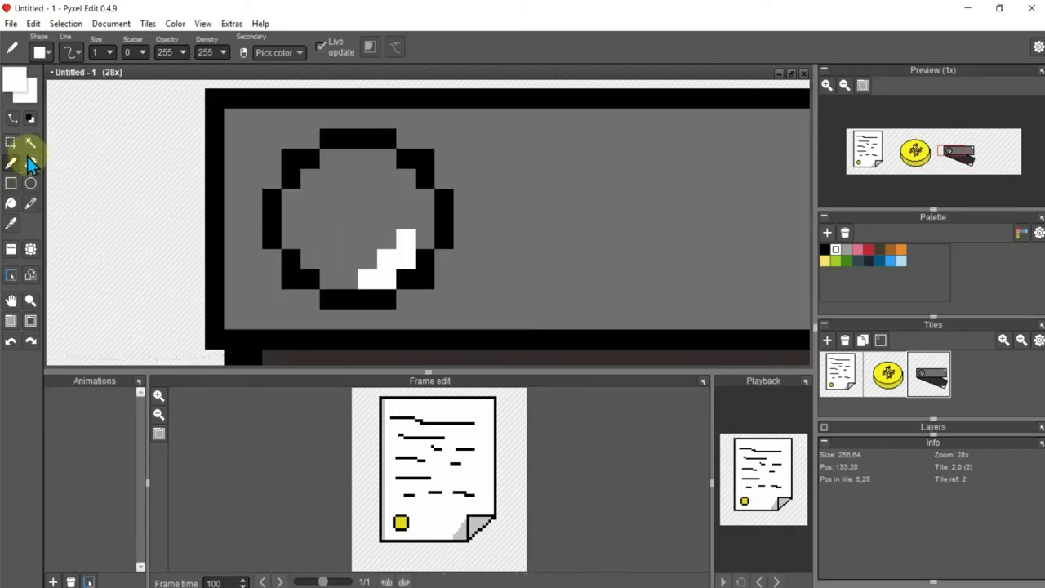
Sample the circle's grey, lighten it, and paint light grey along the circle's inner left and bottom
{"action": "left_click", "coordinate": [11, 222]}
{"action": "left_click", "coordinate": [315, 174]}
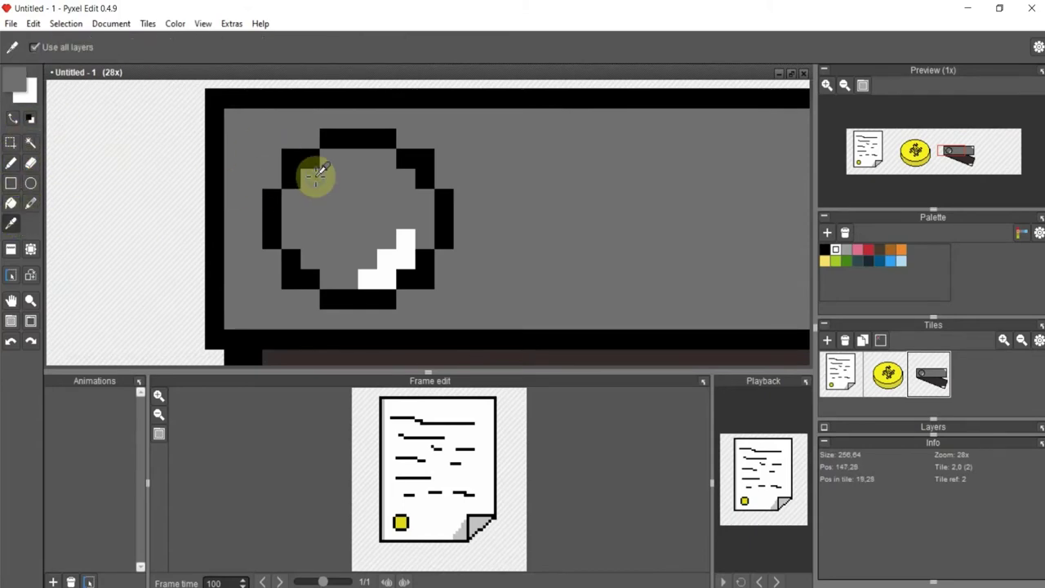
{"action": "left_click", "coordinate": [24, 84]}
{"action": "left_click", "coordinate": [85, 214]}
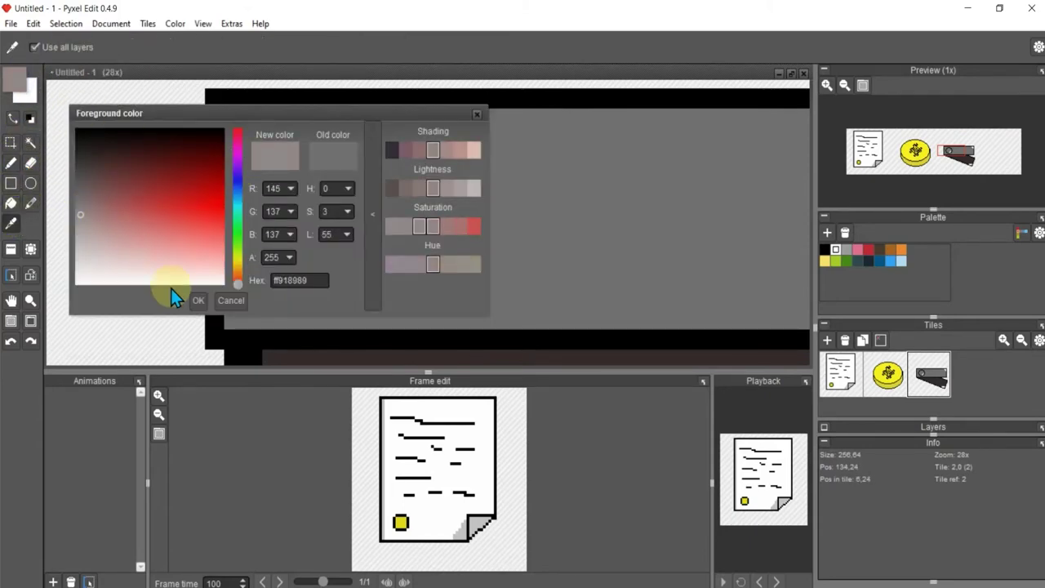
{"action": "left_click", "coordinate": [197, 300]}
{"action": "left_click", "coordinate": [11, 163]}
{"action": "left_click", "coordinate": [311, 176]}
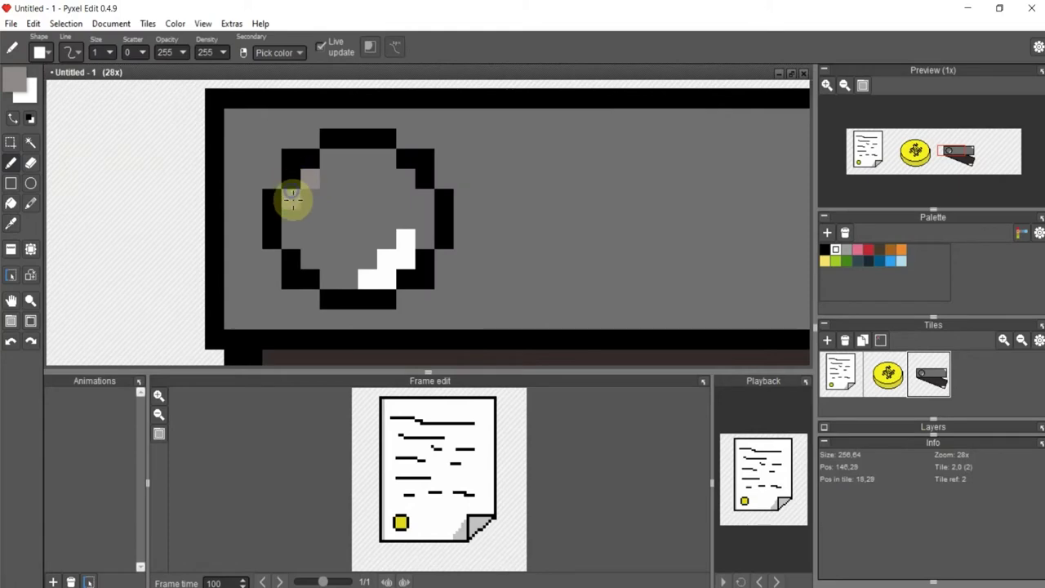
{"action": "left_click_drag", "start_coordinate": [291, 199], "coordinate": [428, 208]}
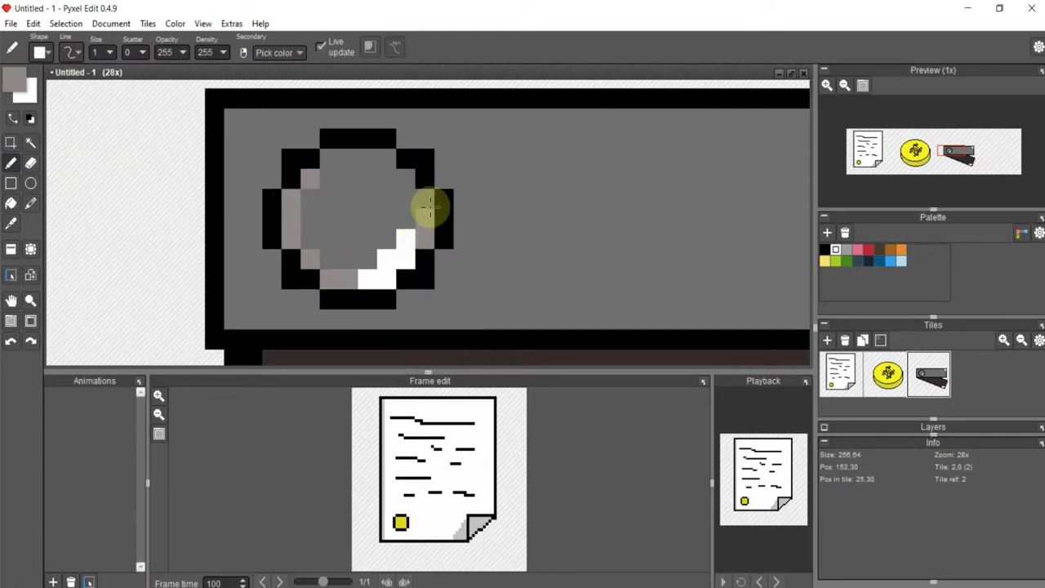
{"action": "scroll", "coordinate": [384, 217], "scroll_direction": "down", "scroll_amount": 5}
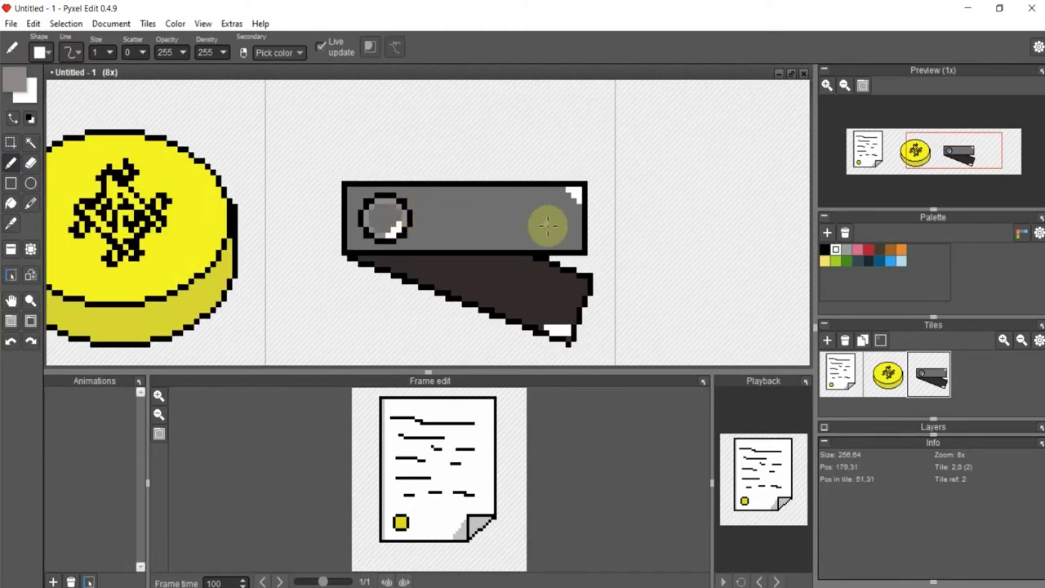
{"action": "scroll", "coordinate": [572, 221], "scroll_direction": "down", "scroll_amount": 3}
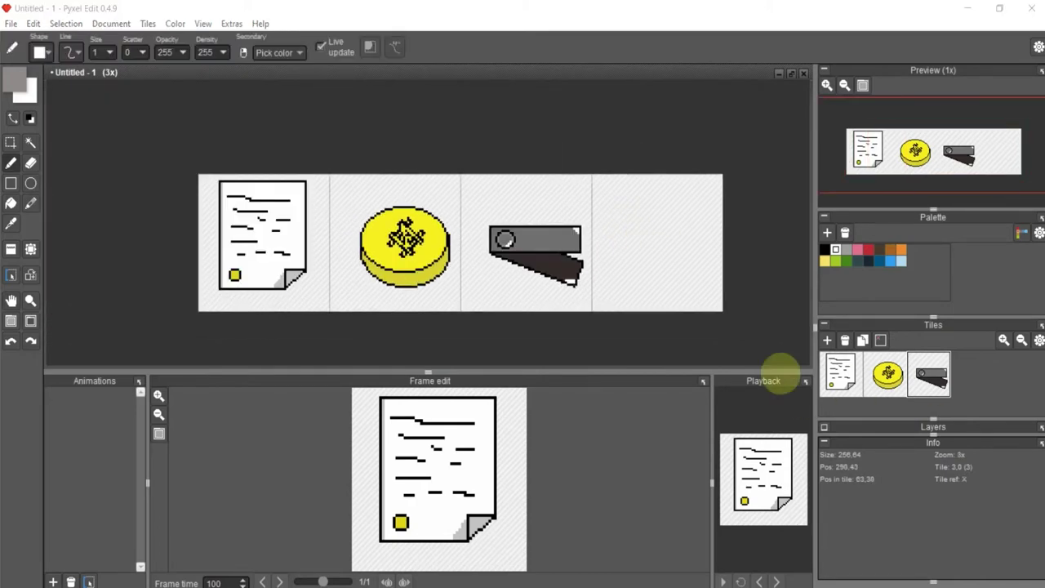
{"action": "scroll", "coordinate": [679, 242], "scroll_direction": "up", "scroll_amount": 2}
Add a blank fourth tile and set black for the Ellipse tool
{"action": "left_click", "coordinate": [827, 340]}
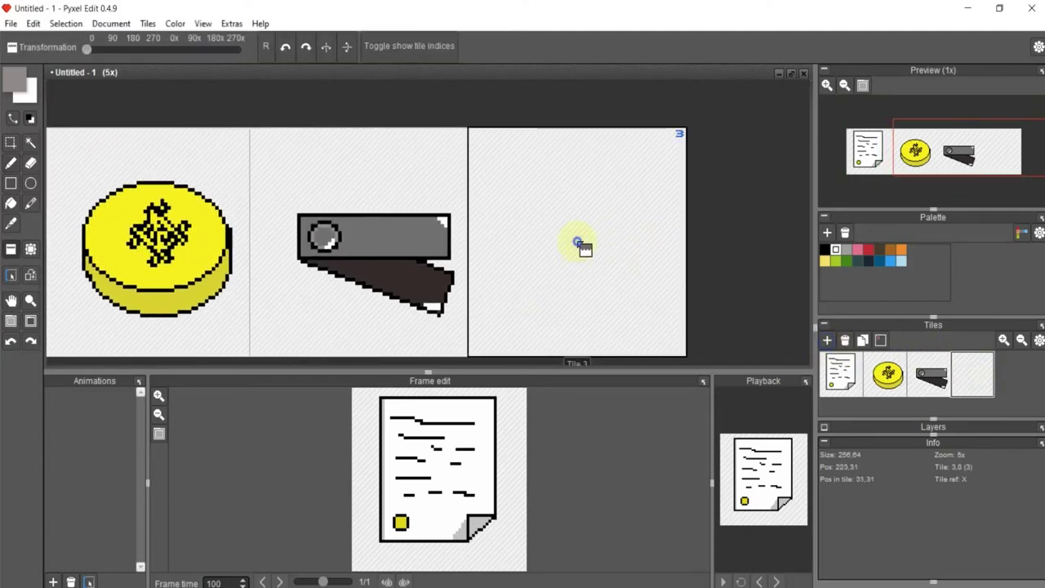
{"action": "left_click", "coordinate": [30, 183]}
{"action": "left_click_drag", "start_coordinate": [493, 150], "coordinate": [564, 214]}
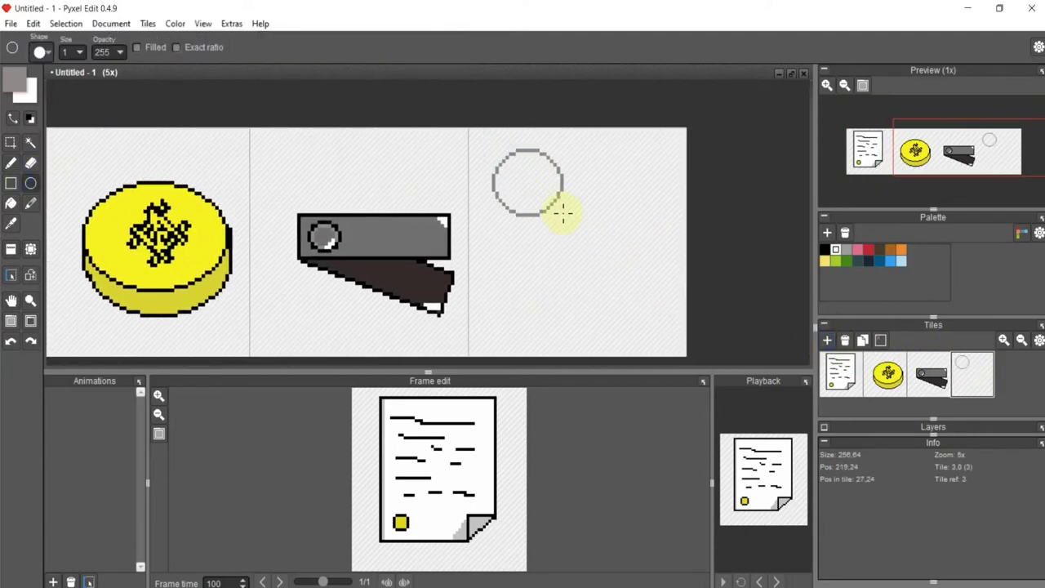
{"action": "key", "text": "ctrl+z"}
{"action": "left_click", "coordinate": [14, 79]}
{"action": "left_click", "coordinate": [194, 301]}
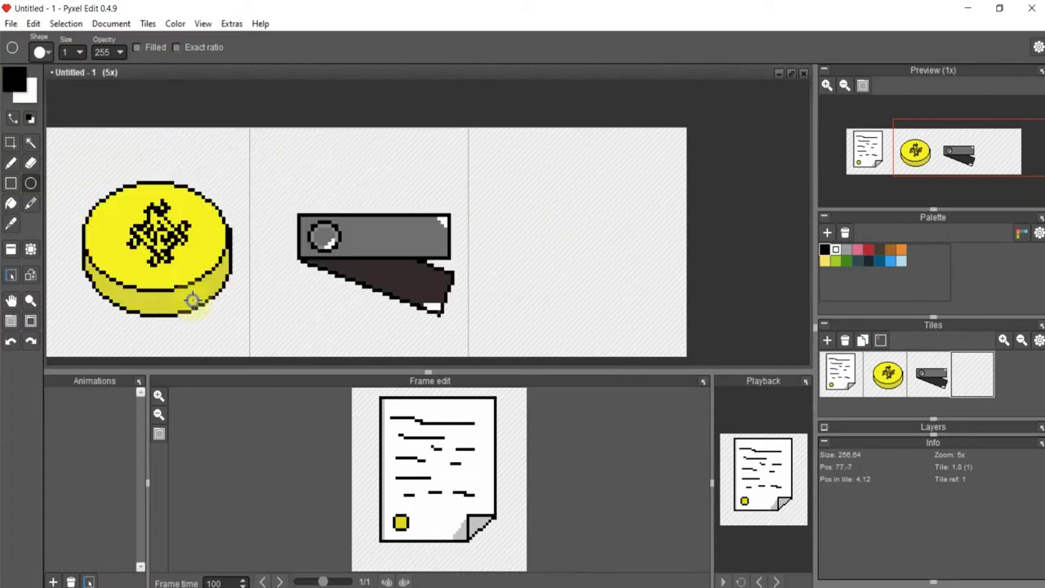
{"action": "left_click_drag", "start_coordinate": [549, 217], "coordinate": [638, 307]}
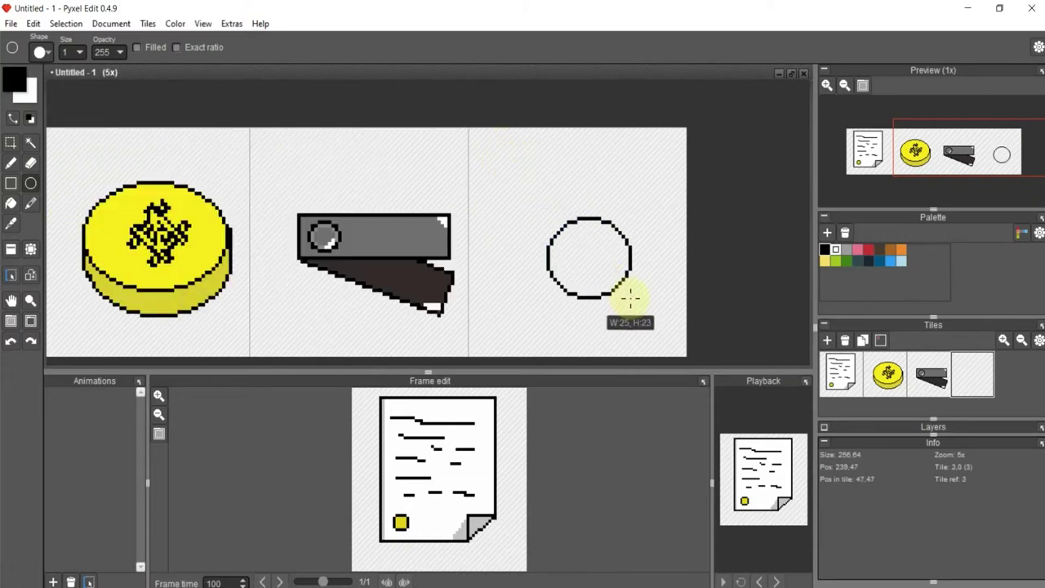
{"action": "key", "text": "ctrl+z"}
Draw a large circle plus small circles at top right, lower right and upper left, with connecting lines
{"action": "left_click_drag", "start_coordinate": [528, 197], "coordinate": [631, 297]}
{"action": "left_click_drag", "start_coordinate": [668, 175], "coordinate": [677, 183]}
{"action": "left_click_drag", "start_coordinate": [635, 286], "coordinate": [673, 324]}
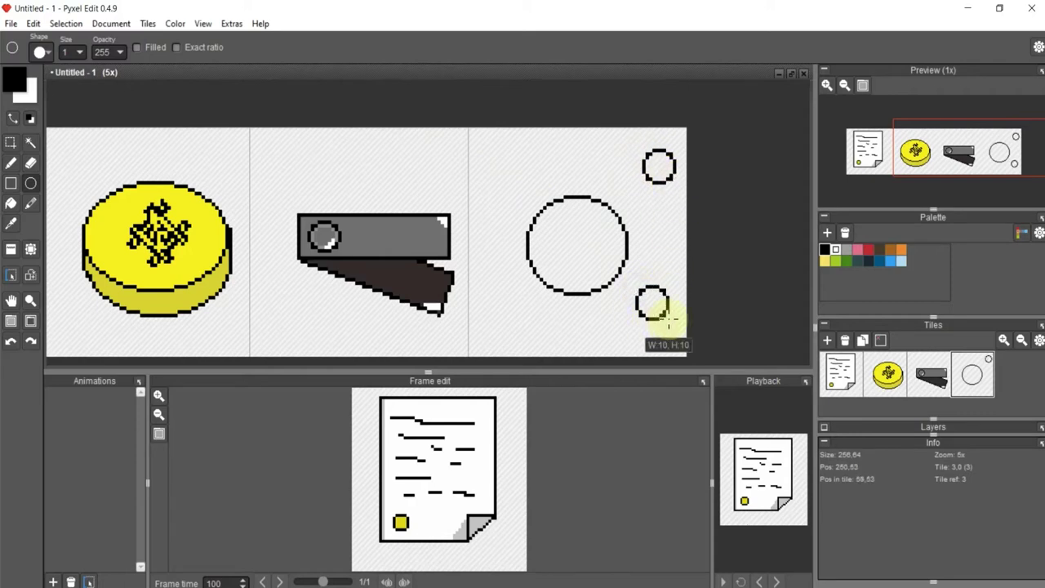
{"action": "left_click_drag", "start_coordinate": [512, 163], "coordinate": [553, 201]}
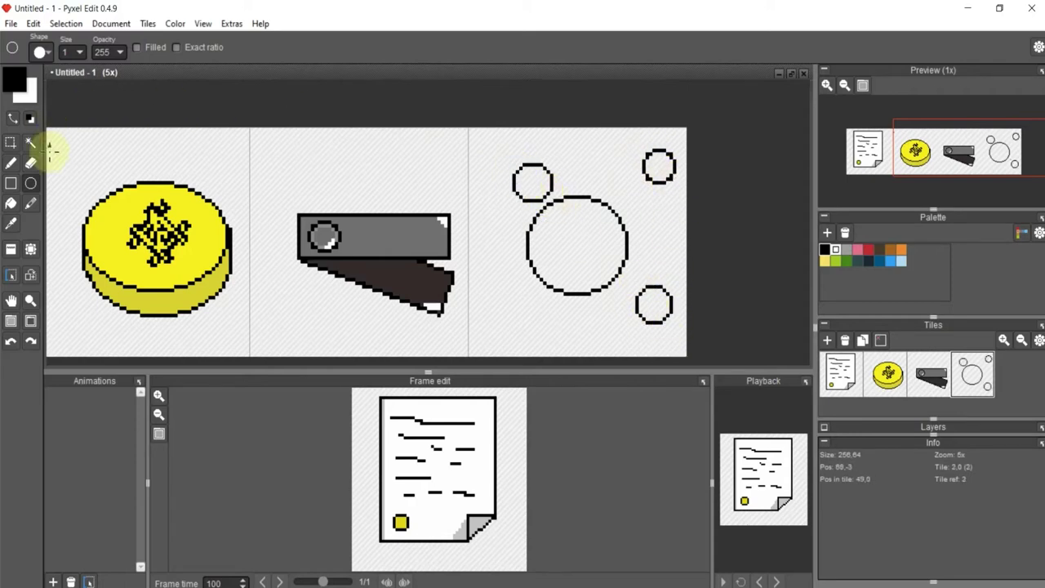
{"action": "left_click", "coordinate": [11, 163]}
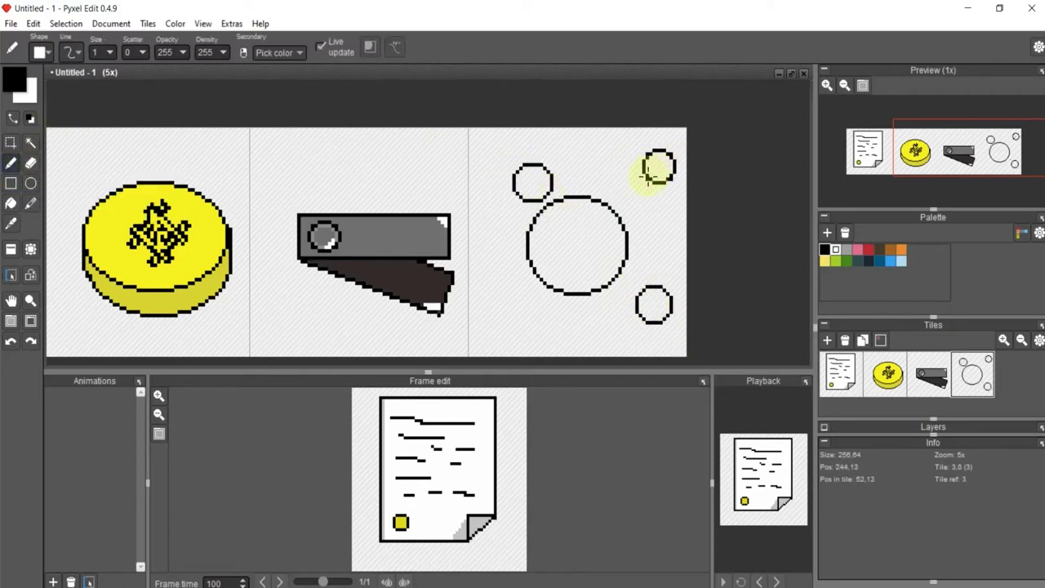
{"action": "key", "text": "ctrl+z"}
{"action": "key", "text": "ctrl+z"}
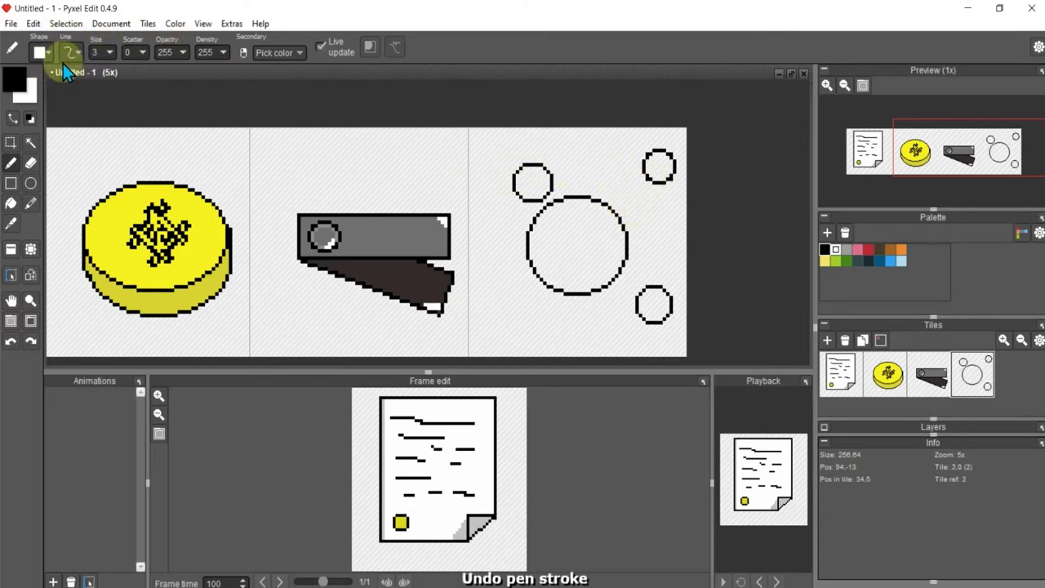
{"action": "scroll", "coordinate": [107, 54], "scroll_direction": "up", "scroll_amount": 1}
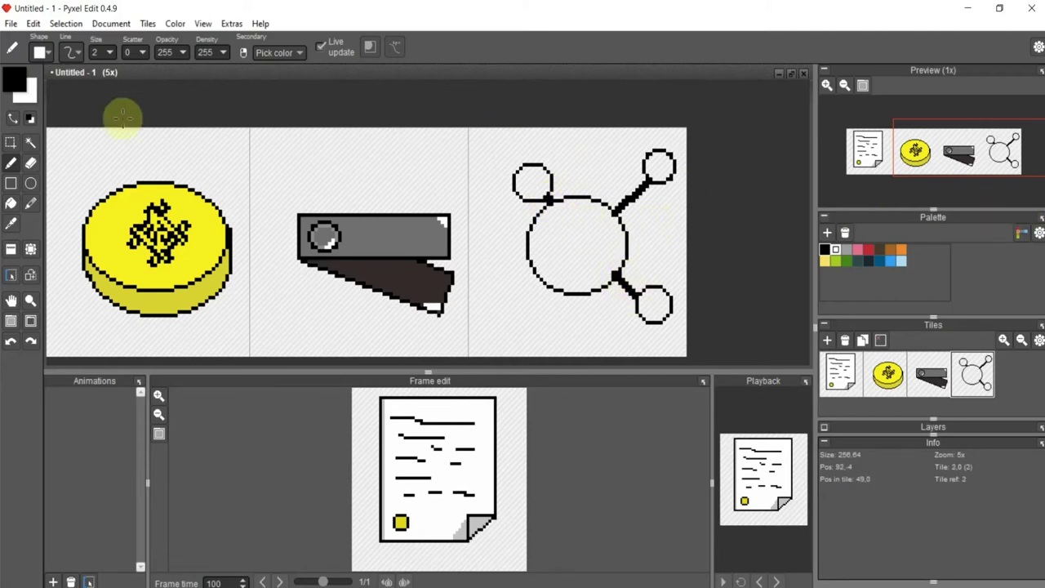
Fill the large circle with light blue
{"action": "left_click", "coordinate": [14, 76]}
{"action": "left_click", "coordinate": [238, 205]}
{"action": "left_click", "coordinate": [191, 226]}
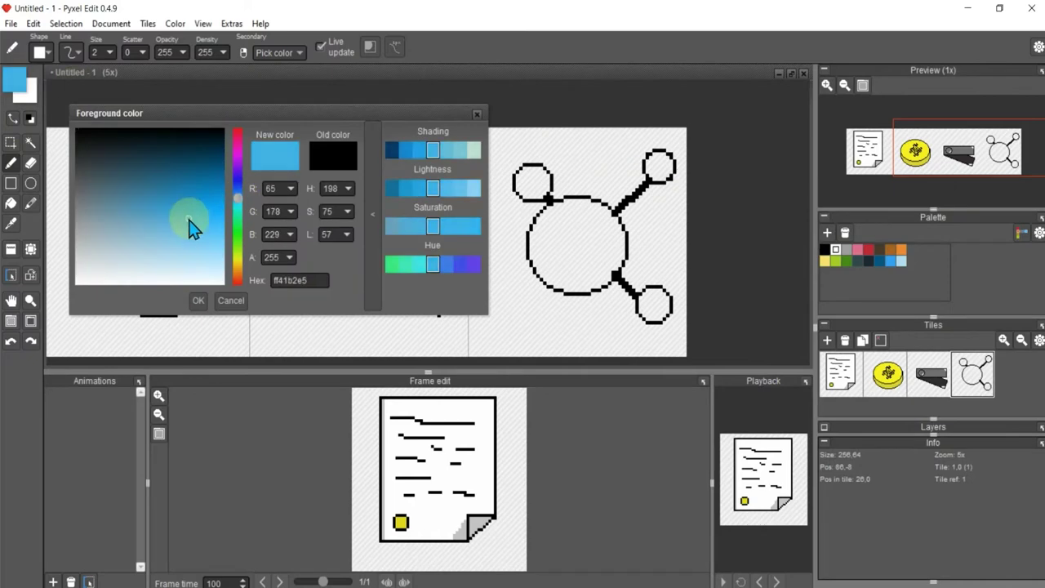
{"action": "left_click", "coordinate": [175, 187]}
{"action": "left_click", "coordinate": [197, 300]}
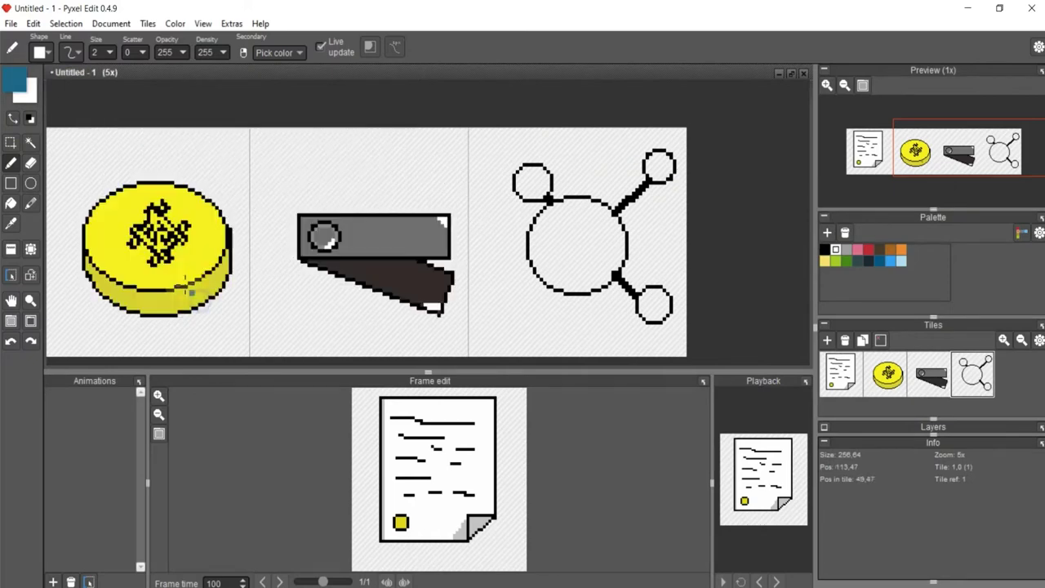
{"action": "left_click", "coordinate": [11, 203]}
{"action": "left_click", "coordinate": [562, 228]}
Draw a darker blue 26-pixel ring around the blue circle for edge shading
{"action": "left_click", "coordinate": [14, 76]}
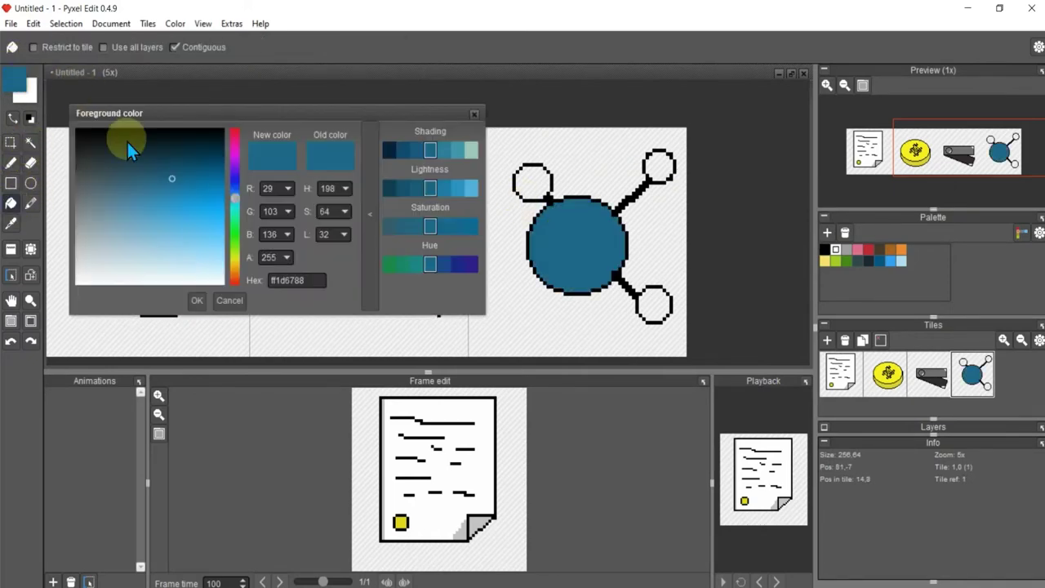
{"action": "left_click", "coordinate": [165, 181]}
{"action": "left_click", "coordinate": [196, 300]}
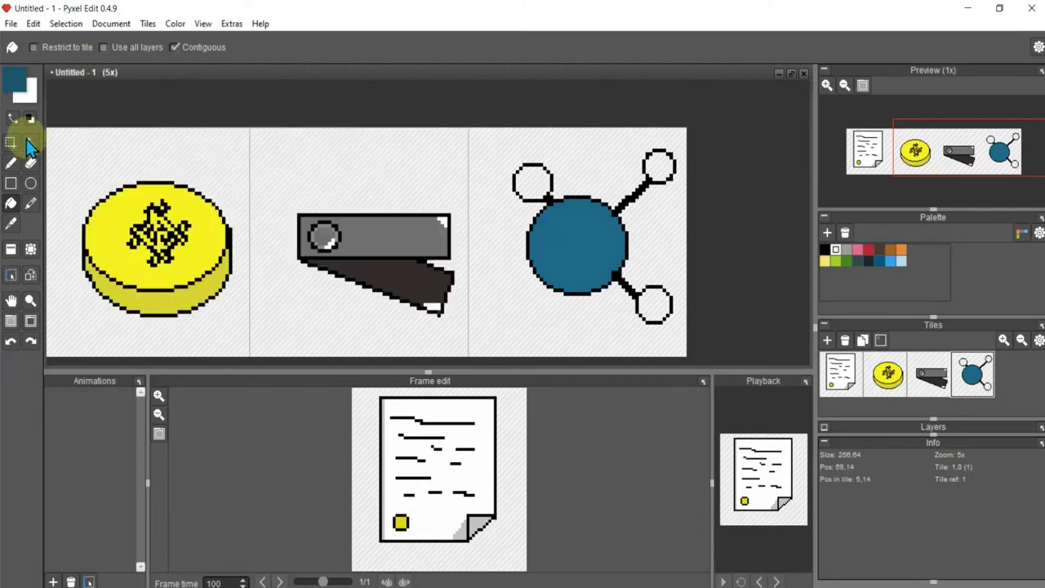
{"action": "left_click", "coordinate": [31, 183]}
{"action": "left_click_drag", "start_coordinate": [549, 198], "coordinate": [618, 290]}
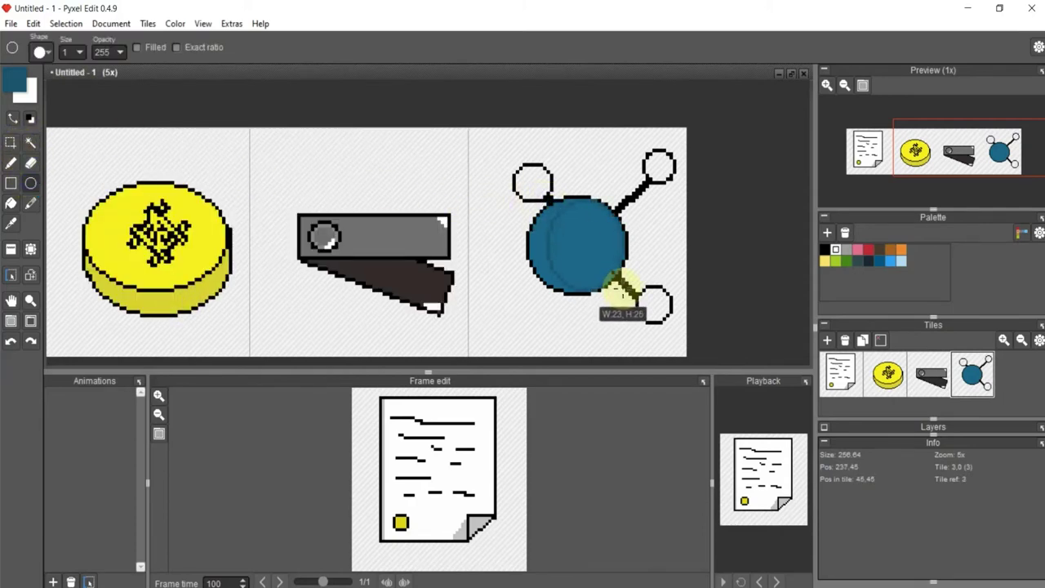
{"action": "scroll", "coordinate": [607, 250], "scroll_direction": "up", "scroll_amount": 3}
{"action": "key", "text": "ctrl+z"}
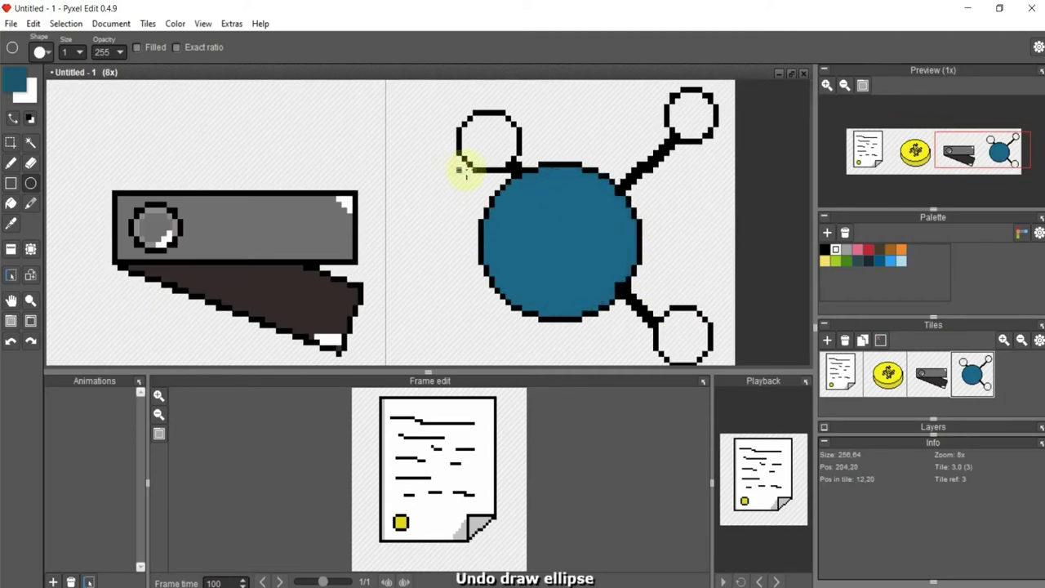
{"action": "left_click_drag", "start_coordinate": [459, 170], "coordinate": [627, 307]}
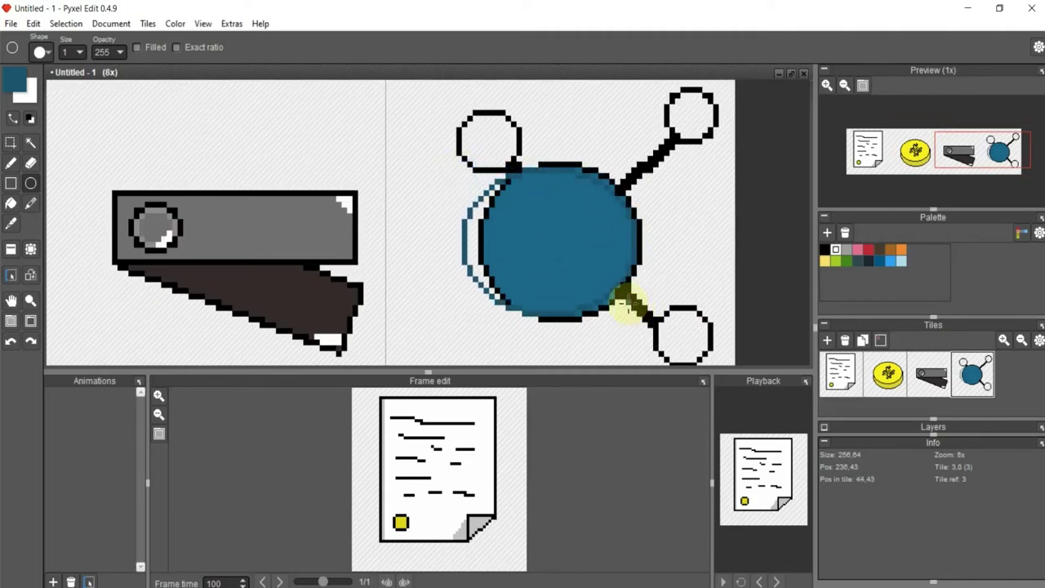
{"action": "key", "text": "ctrl+z"}
{"action": "left_click_drag", "start_coordinate": [513, 173], "coordinate": [631, 319]}
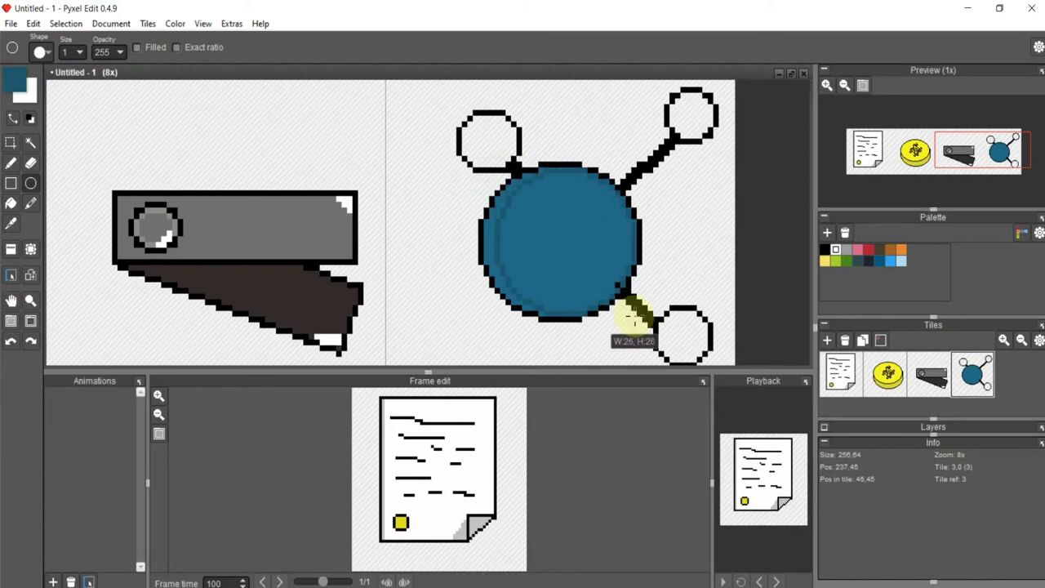
{"action": "scroll", "coordinate": [560, 204], "scroll_direction": "up", "scroll_amount": 1}
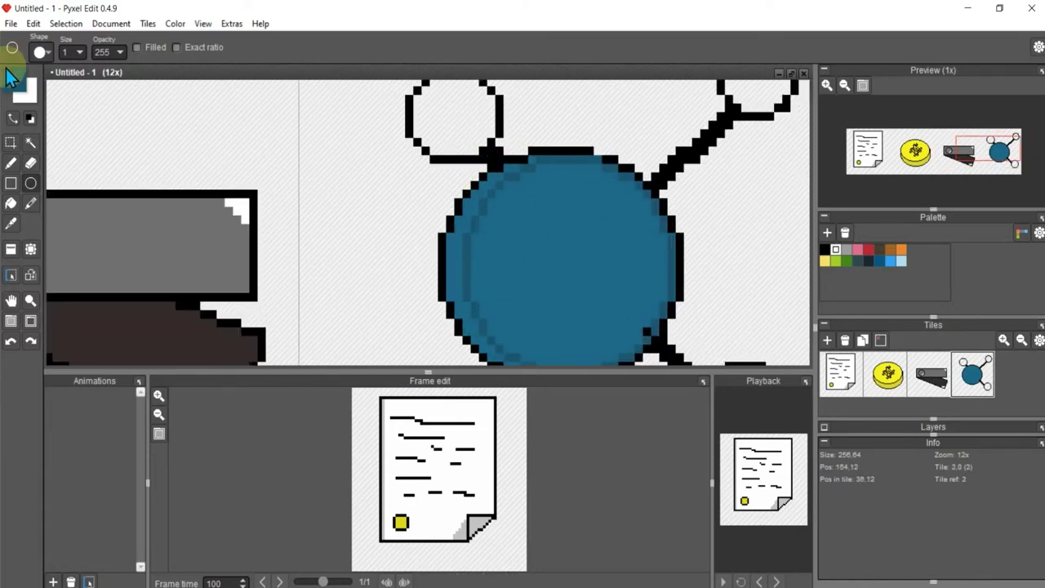
Touch up the circle's shading with the Pencil and eyedropper
{"action": "left_click", "coordinate": [10, 162]}
{"action": "scroll", "coordinate": [645, 327], "scroll_direction": "down", "scroll_amount": 1}
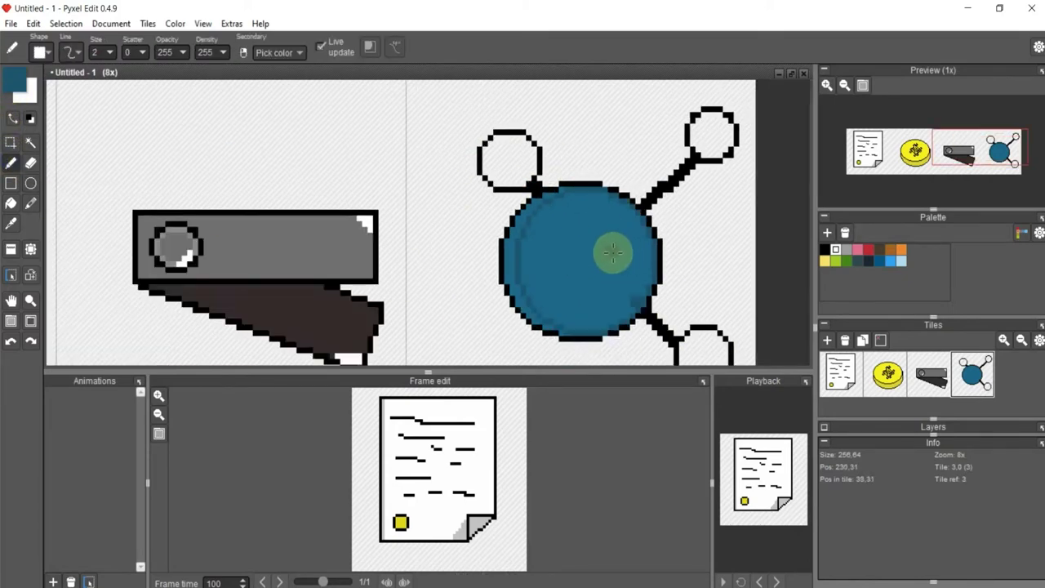
{"action": "left_click", "coordinate": [11, 202]}
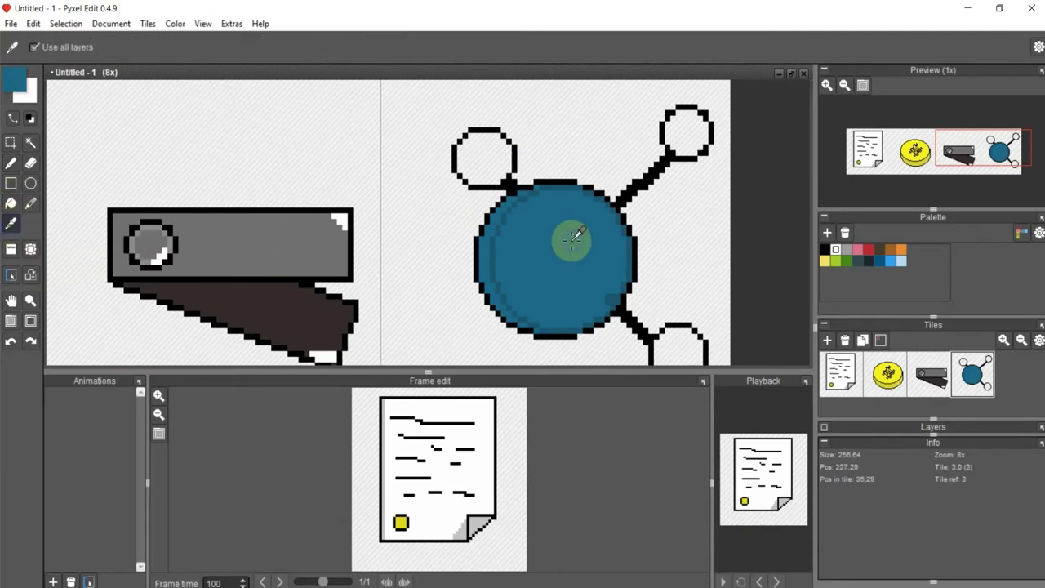
{"action": "left_click", "coordinate": [11, 162]}
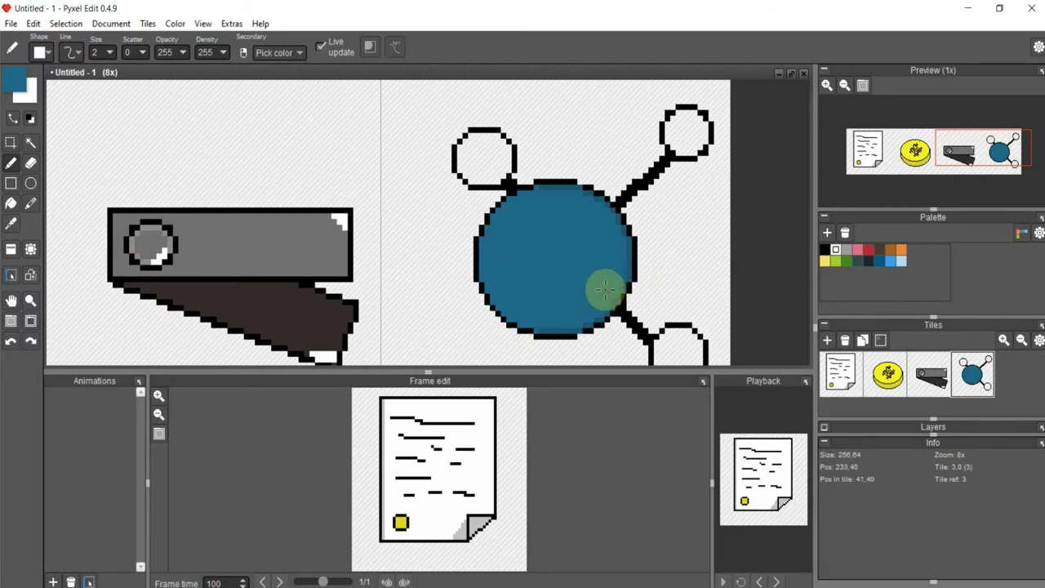
{"action": "scroll", "coordinate": [496, 270], "scroll_direction": "down", "scroll_amount": 2}
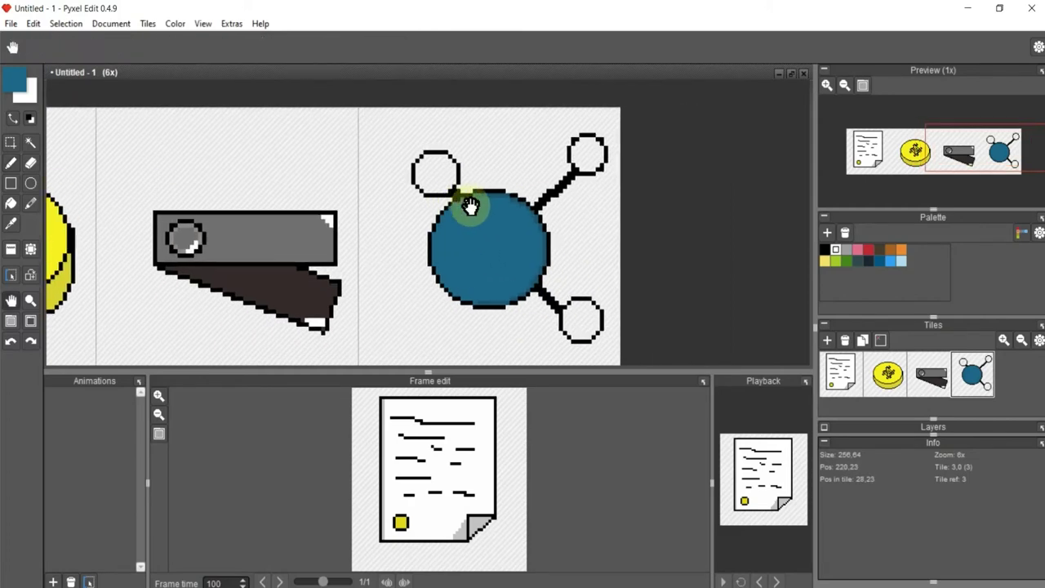
Bucket-fill the three small circles with a brighter blue
{"action": "left_click", "coordinate": [17, 82]}
{"action": "left_click", "coordinate": [177, 194]}
{"action": "left_click", "coordinate": [198, 300]}
{"action": "key", "text": "f"}
{"action": "left_click", "coordinate": [426, 167]}
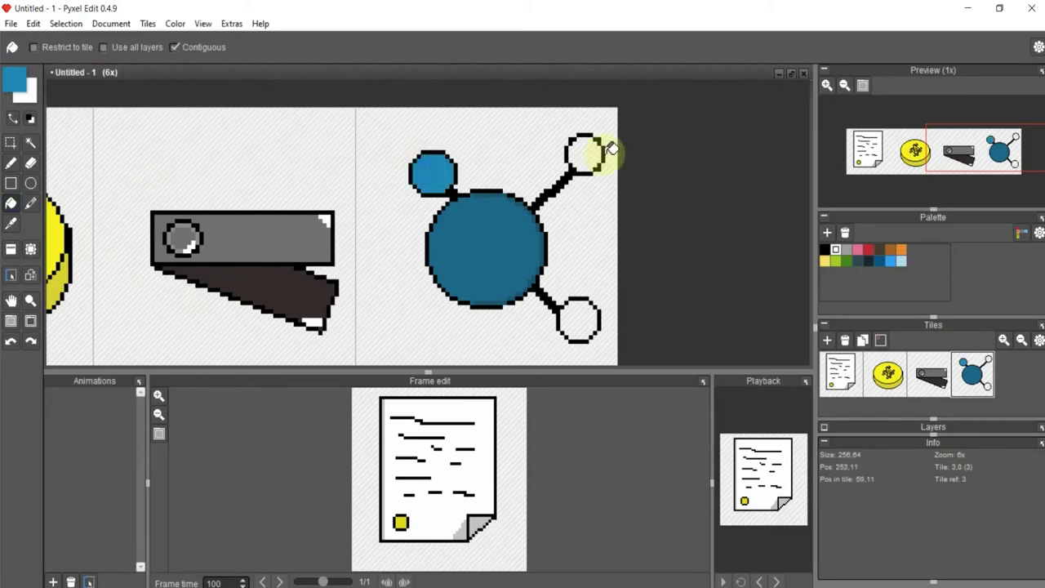
{"action": "left_click", "coordinate": [586, 154]}
{"action": "left_click", "coordinate": [580, 319]}
{"action": "scroll", "coordinate": [447, 225], "scroll_direction": "down", "scroll_amount": 2}
{"action": "middle_click_drag", "start_coordinate": [447, 224], "coordinate": [564, 202]}
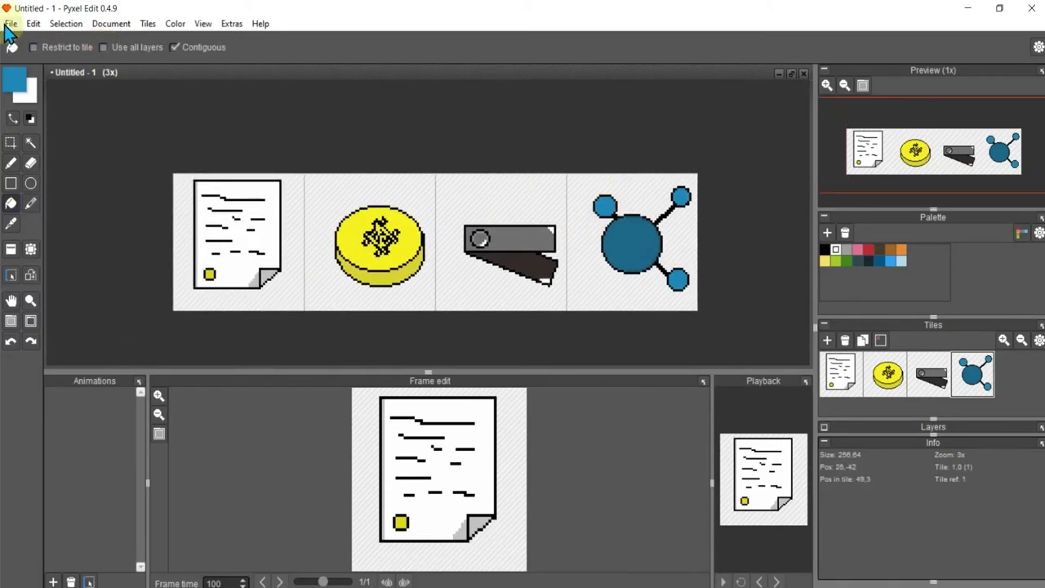
Save As DestroyableObjects.pyxel in the outer project's Art Originals folder
{"action": "left_click", "coordinate": [10, 23]}
{"action": "left_click", "coordinate": [36, 86]}
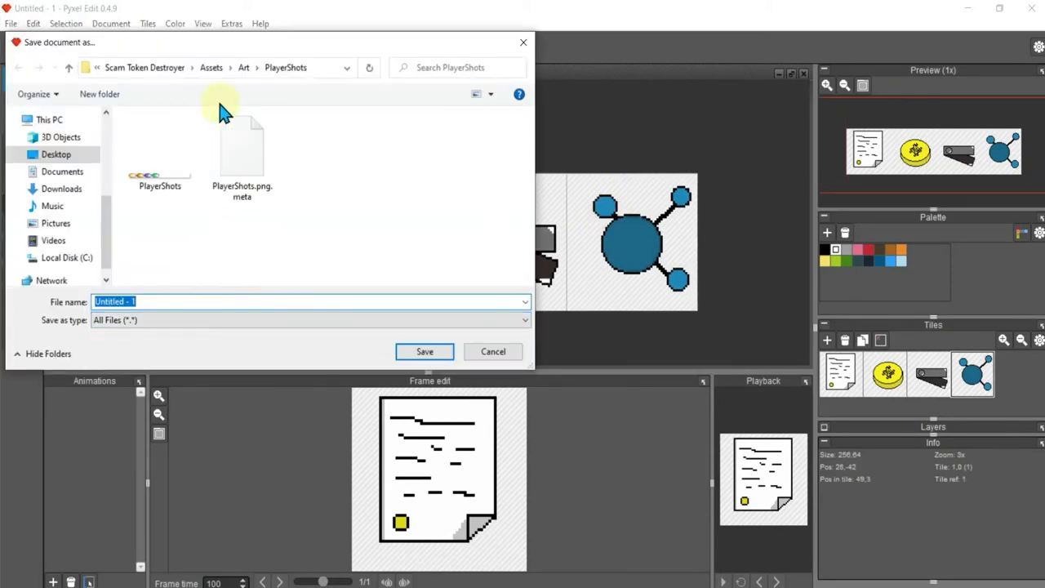
{"action": "left_click", "coordinate": [210, 68]}
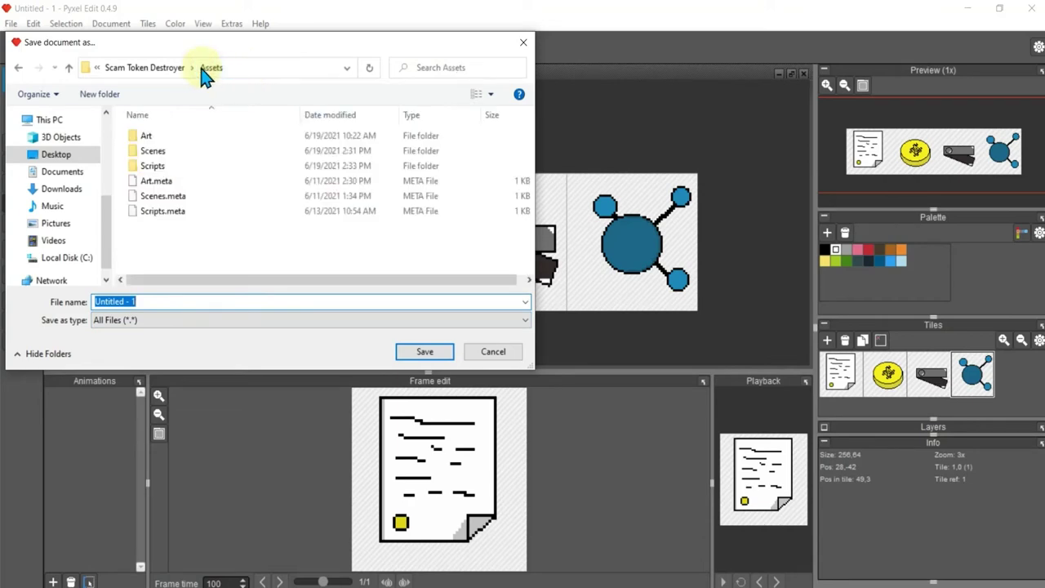
{"action": "left_click", "coordinate": [143, 68]}
{"action": "left_click", "coordinate": [139, 68]}
{"action": "double_click", "coordinate": [190, 138]}
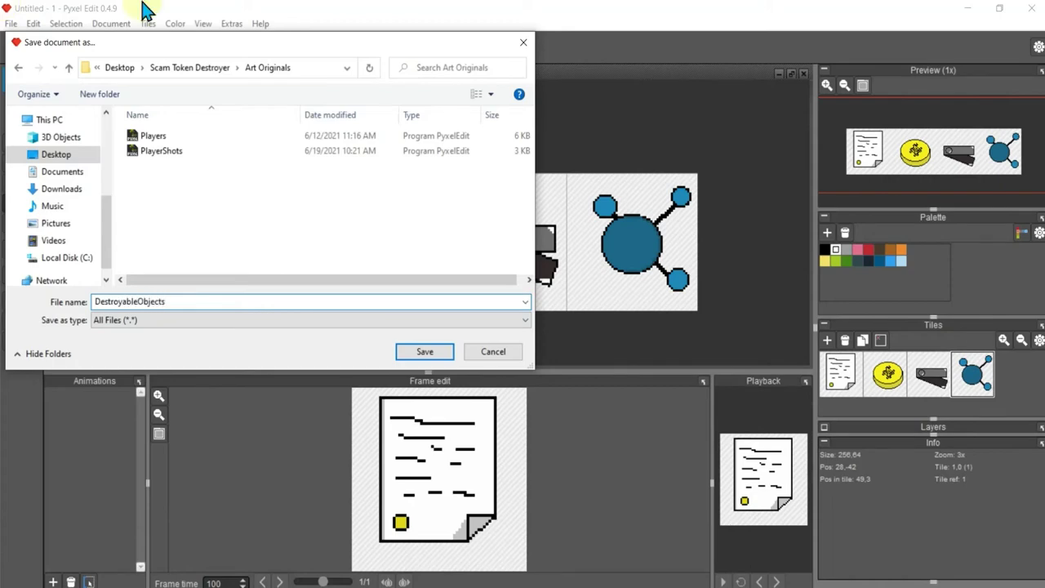
{"action": "left_click", "coordinate": [446, 355]}
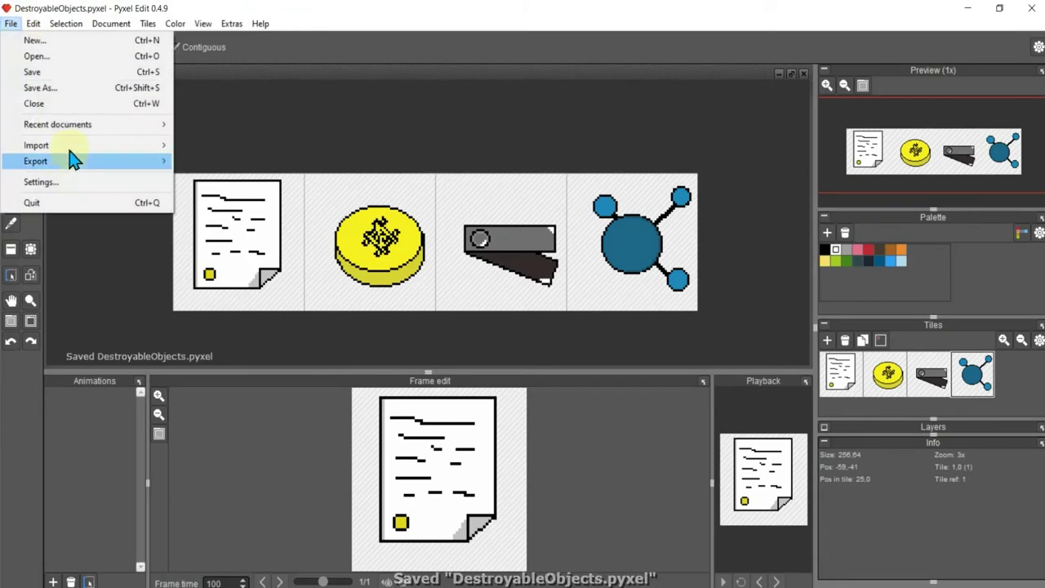
Start a tileset export and browse to the project's Assets/Art folder
{"action": "mouse_move", "coordinate": [10, 160]}
{"action": "left_click", "coordinate": [257, 196]}
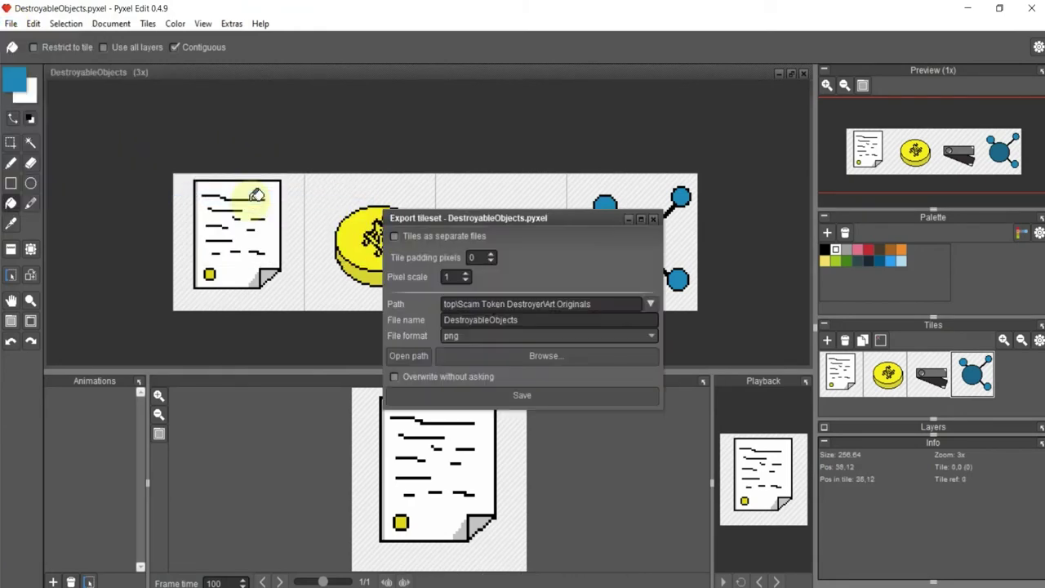
{"action": "left_click", "coordinate": [529, 355]}
{"action": "left_click", "coordinate": [200, 68]}
{"action": "double_click", "coordinate": [180, 166]}
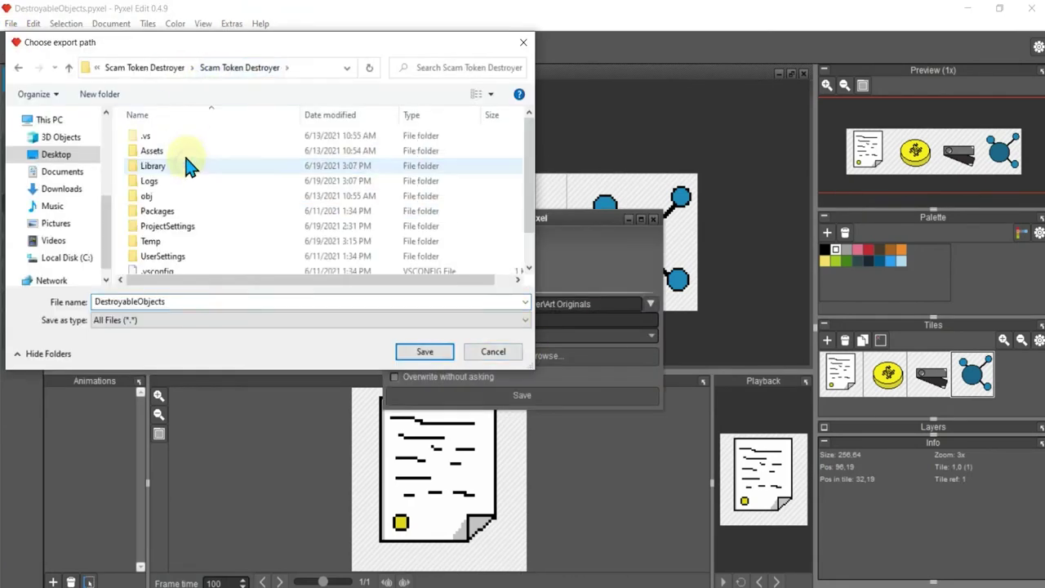
{"action": "double_click", "coordinate": [172, 150]}
{"action": "double_click", "coordinate": [163, 135]}
Create a DestroyableObjects folder inside Art and choose it as the export folder
{"action": "right_click", "coordinate": [188, 247]}
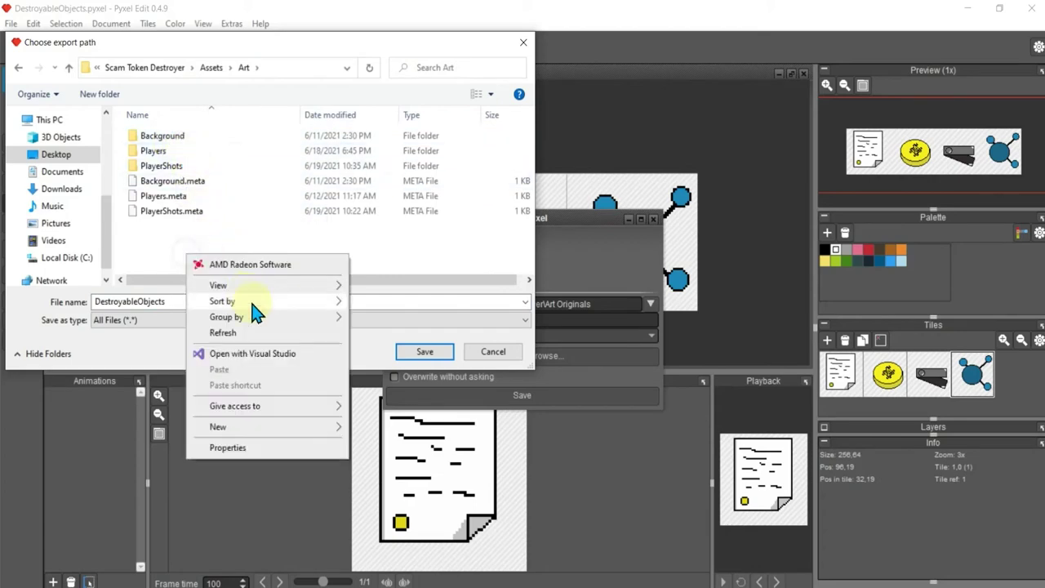
{"action": "mouse_move", "coordinate": [218, 424]}
{"action": "left_click", "coordinate": [385, 229]}
{"action": "type", "text": "Destroy"}
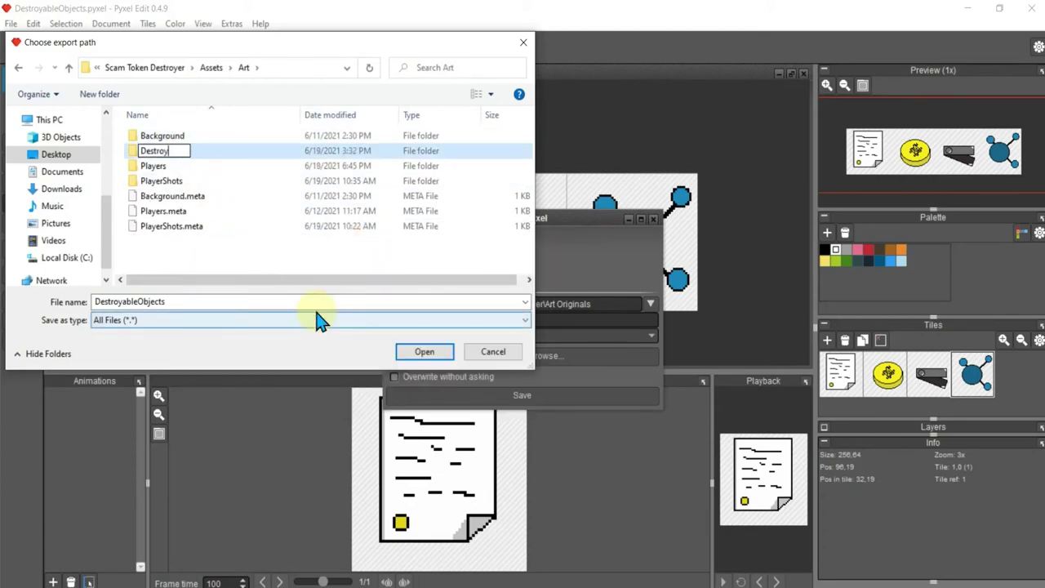
{"action": "type", "text": "ableObject"}
{"action": "type", "text": "s"}
{"action": "key", "text": "Return"}
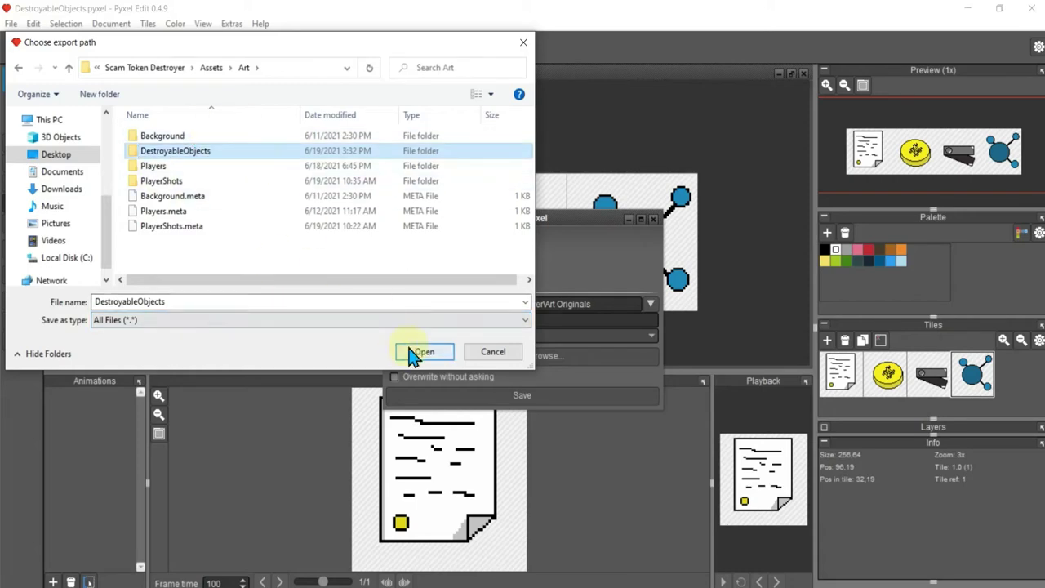
{"action": "left_click", "coordinate": [425, 351]}
{"action": "left_click", "coordinate": [425, 353]}
Export the tileset as DestroyableObjects.png, close the export dialog and return to Unity
{"action": "left_click", "coordinate": [498, 395]}
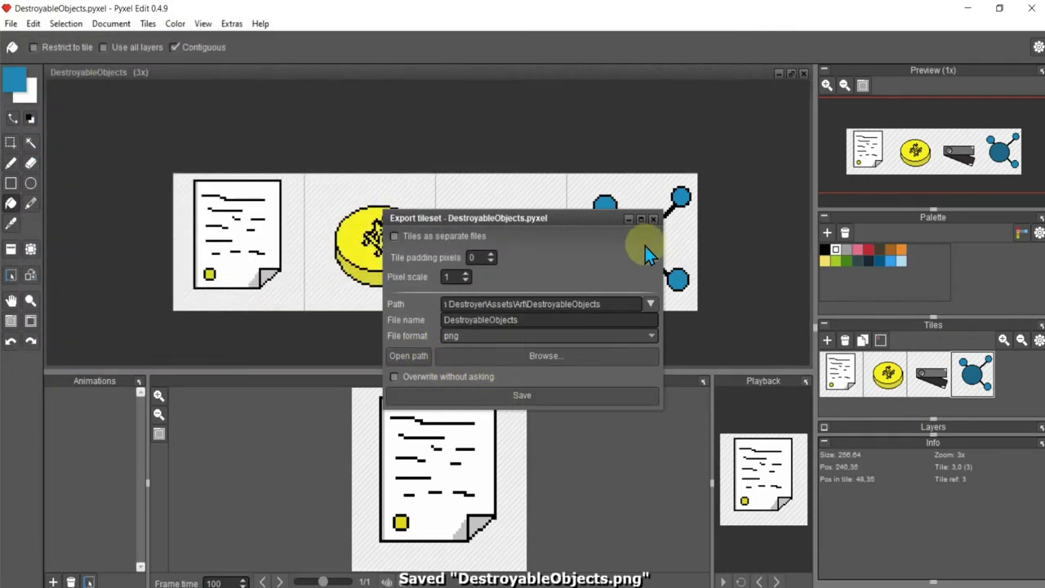
{"action": "left_click", "coordinate": [653, 219]}
{"action": "key", "text": "alt+Tab"}
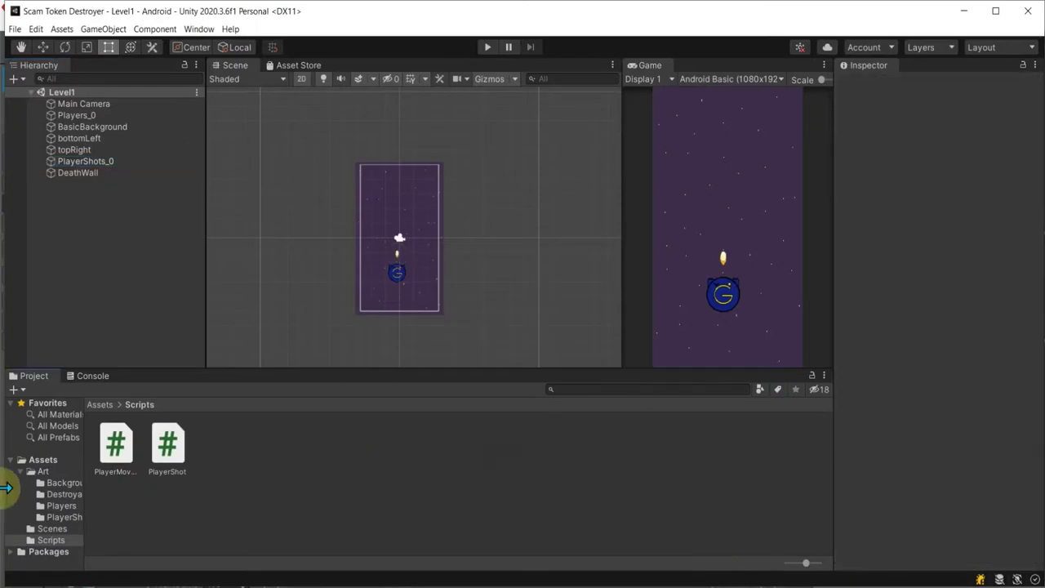
Set DestroyableObjects.png to Multiple sprite mode, 128 pixels per unit, Point filter and RGBA 32 bit
{"action": "left_click", "coordinate": [66, 493]}
{"action": "left_click", "coordinate": [109, 451]}
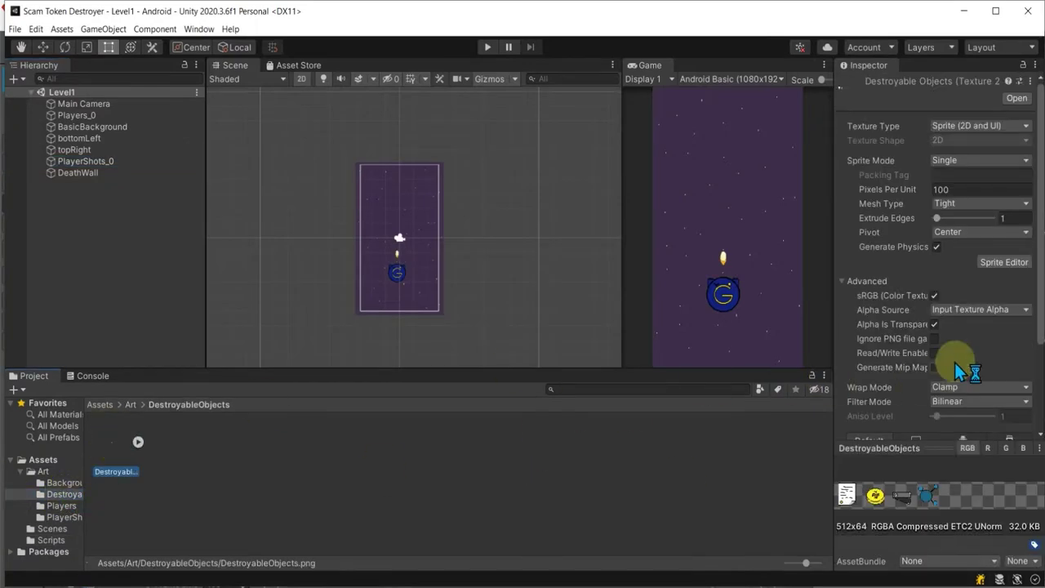
{"action": "left_click", "coordinate": [978, 191]}
{"action": "left_click", "coordinate": [978, 160]}
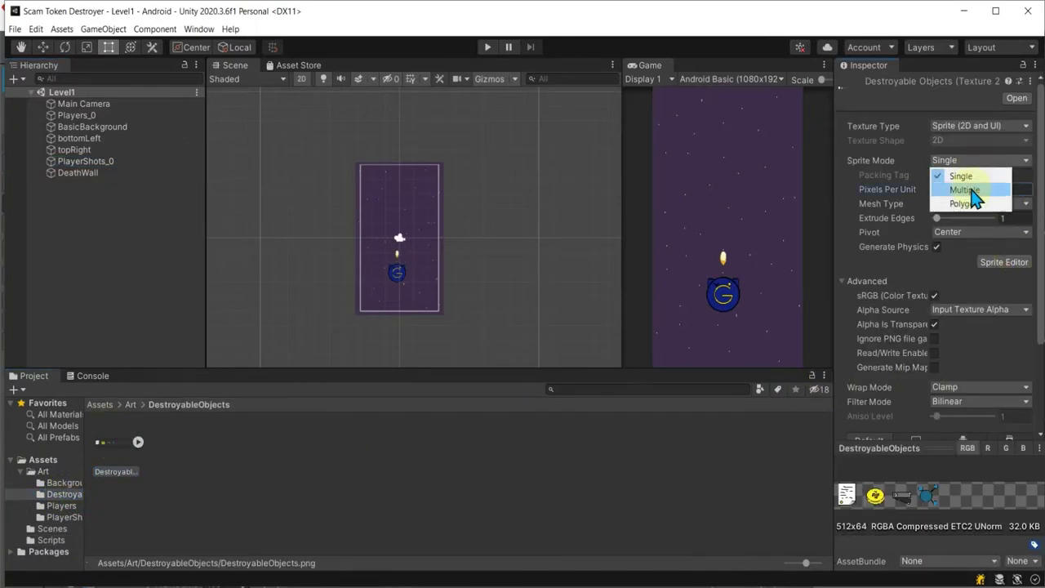
{"action": "left_click", "coordinate": [976, 196]}
{"action": "left_click", "coordinate": [980, 387]}
{"action": "left_click", "coordinate": [976, 402]}
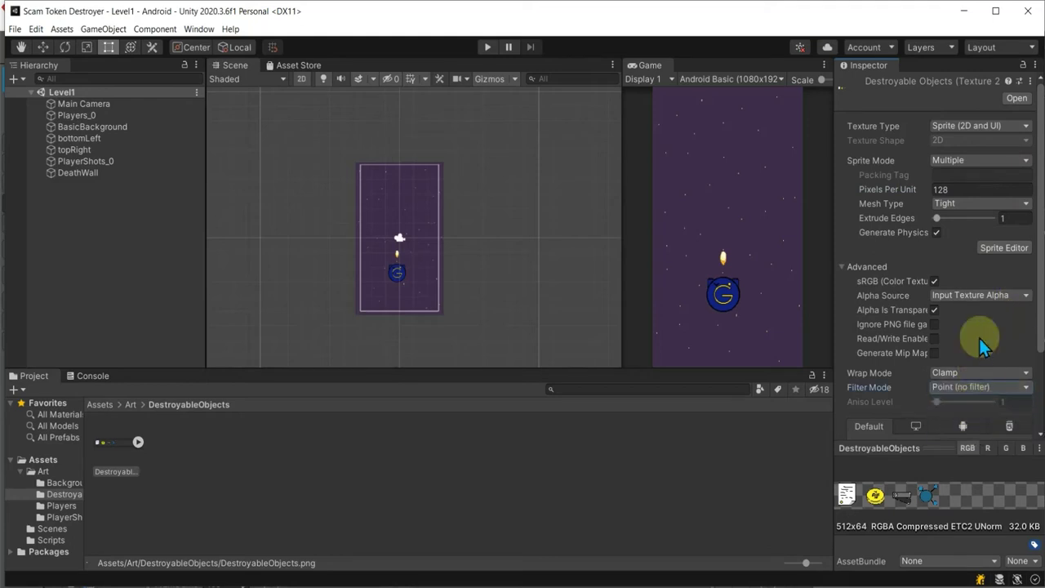
{"action": "scroll", "coordinate": [985, 350], "scroll_direction": "down", "scroll_amount": 3}
{"action": "left_click", "coordinate": [980, 370]}
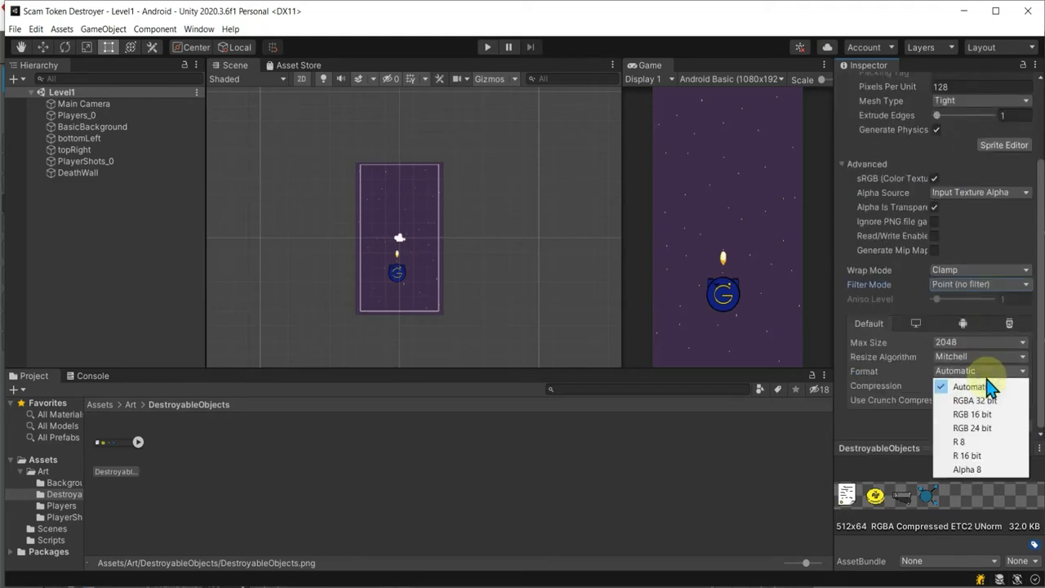
{"action": "left_click", "coordinate": [984, 399]}
{"action": "left_click", "coordinate": [1016, 426]}
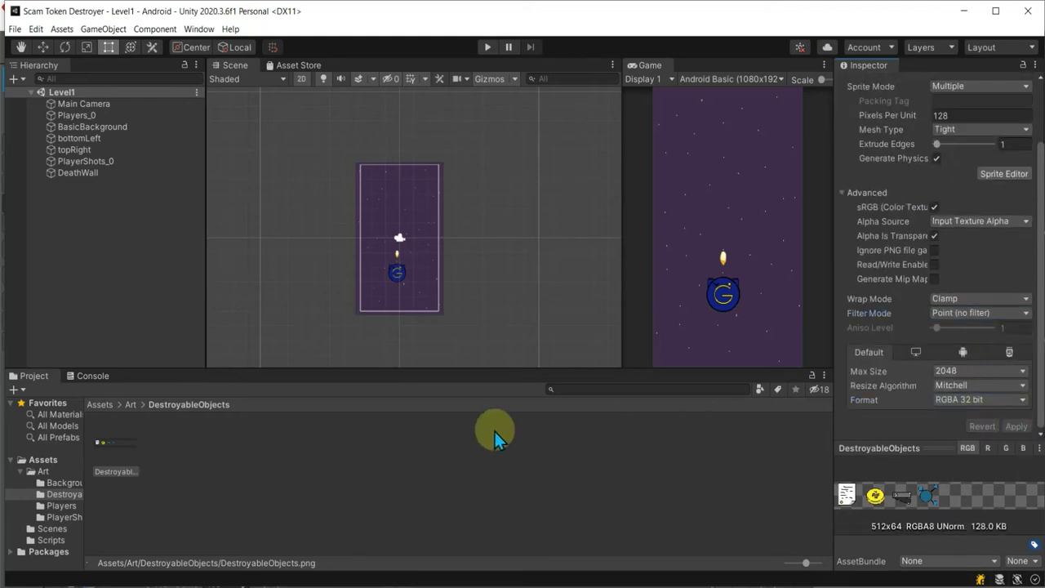
Slice the sheet by 64×64 cell size in the Sprite Editor and check the four resulting sprites
{"action": "left_click", "coordinate": [1003, 173]}
{"action": "left_click", "coordinate": [72, 27]}
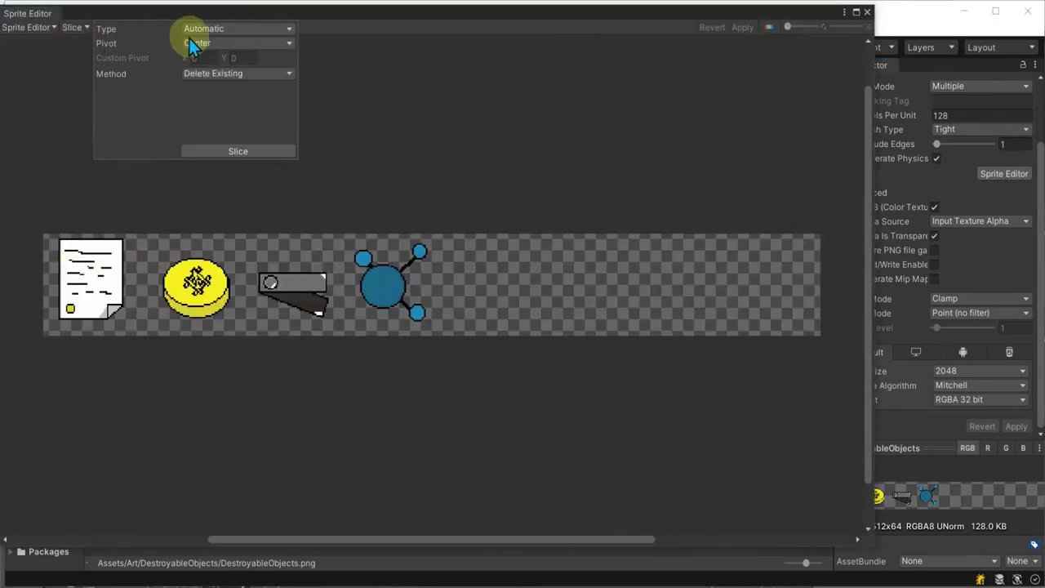
{"action": "left_click", "coordinate": [200, 29]}
{"action": "left_click", "coordinate": [196, 57]}
{"action": "left_click", "coordinate": [188, 152]}
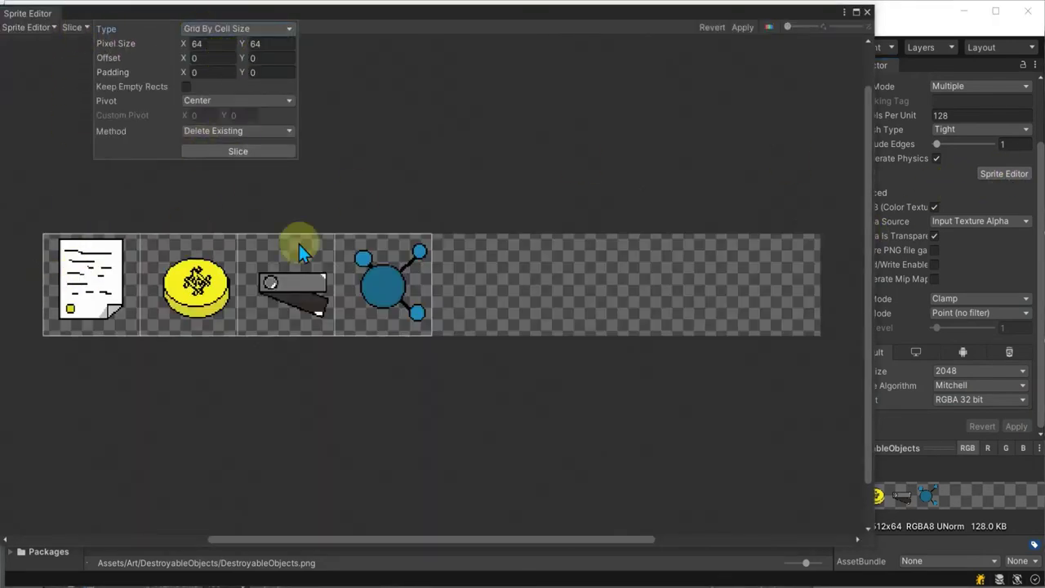
{"action": "left_click", "coordinate": [77, 299]}
{"action": "left_click", "coordinate": [401, 252]}
{"action": "left_click", "coordinate": [742, 27]}
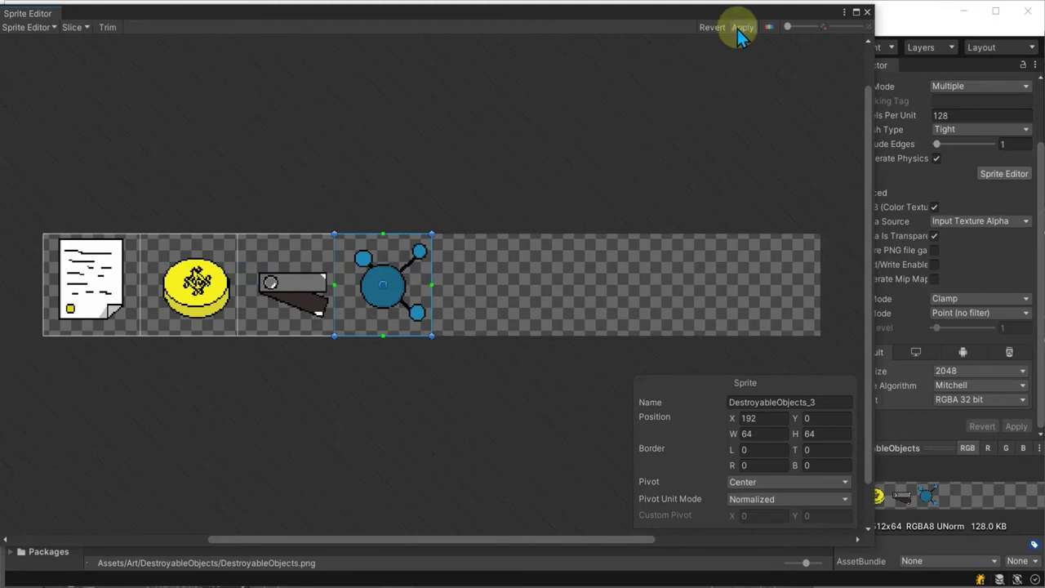
{"action": "left_click", "coordinate": [867, 12]}
{"action": "left_click", "coordinate": [139, 442]}
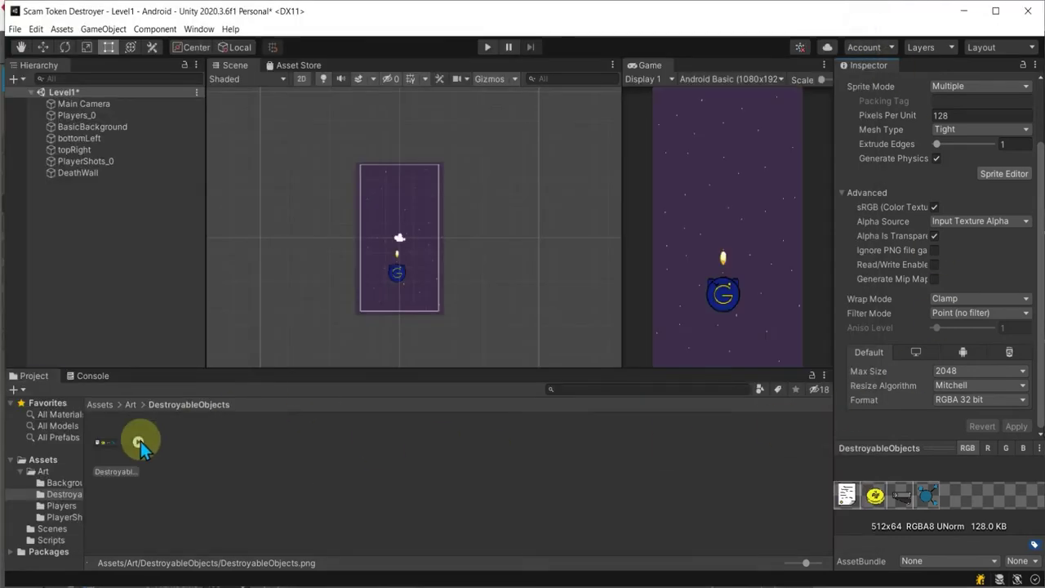
{"action": "left_click", "coordinate": [164, 444]}
{"action": "left_click", "coordinate": [224, 443]}
{"action": "left_click", "coordinate": [330, 443]}
Drag the DestroyableObjects_0 sprite into the scene near the top of the play area
{"action": "left_click", "coordinate": [436, 446]}
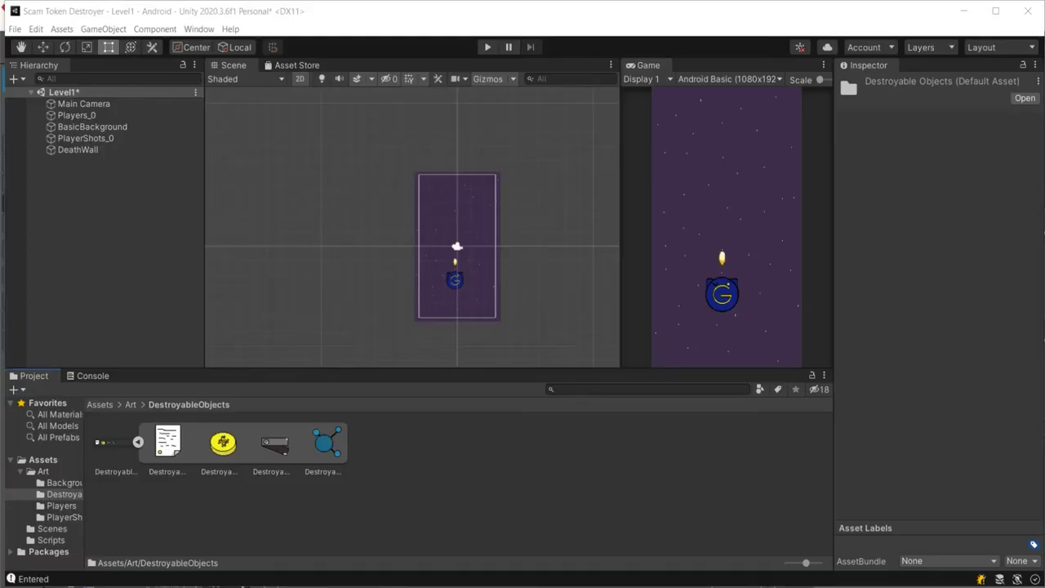
{"action": "left_click_drag", "start_coordinate": [167, 441], "coordinate": [443, 209]}
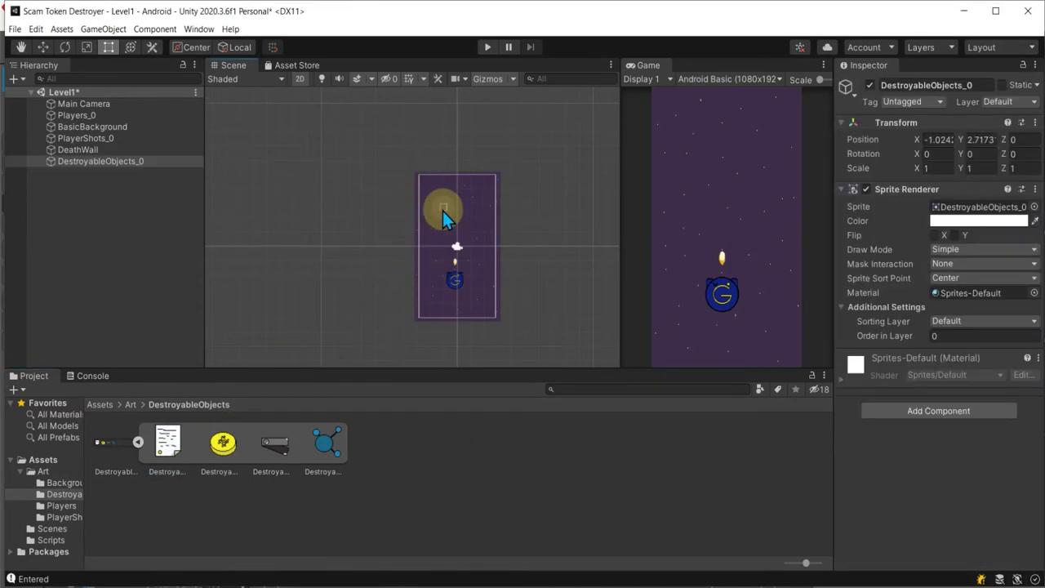
{"action": "scroll", "coordinate": [442, 210], "scroll_direction": "up", "scroll_amount": 2}
{"action": "scroll", "coordinate": [442, 210], "scroll_direction": "up", "scroll_amount": 2}
{"action": "left_click", "coordinate": [179, 162]}
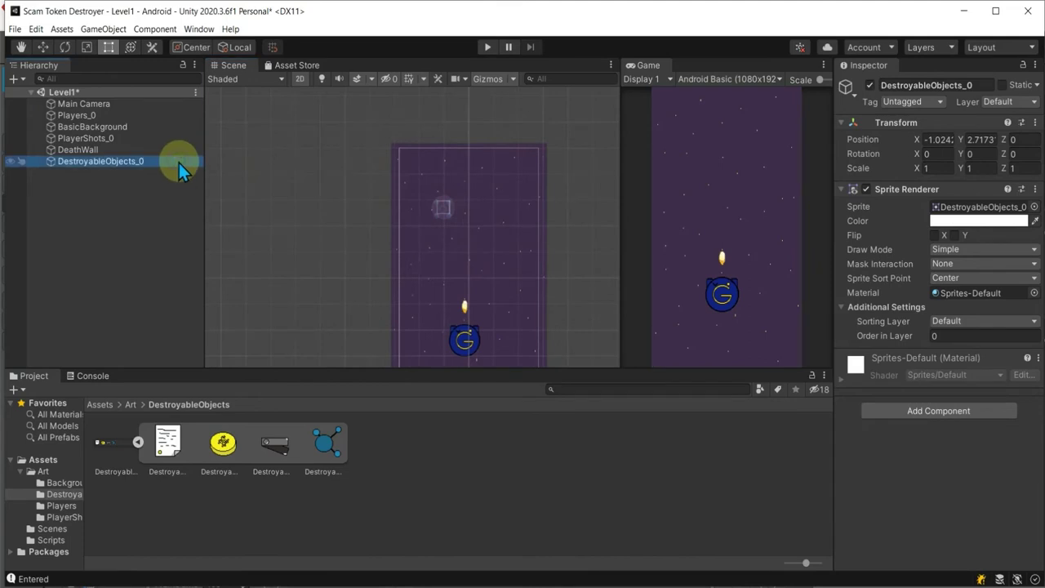
Add a new DObjects tag to the project's tag list
{"action": "left_click", "coordinate": [928, 110]}
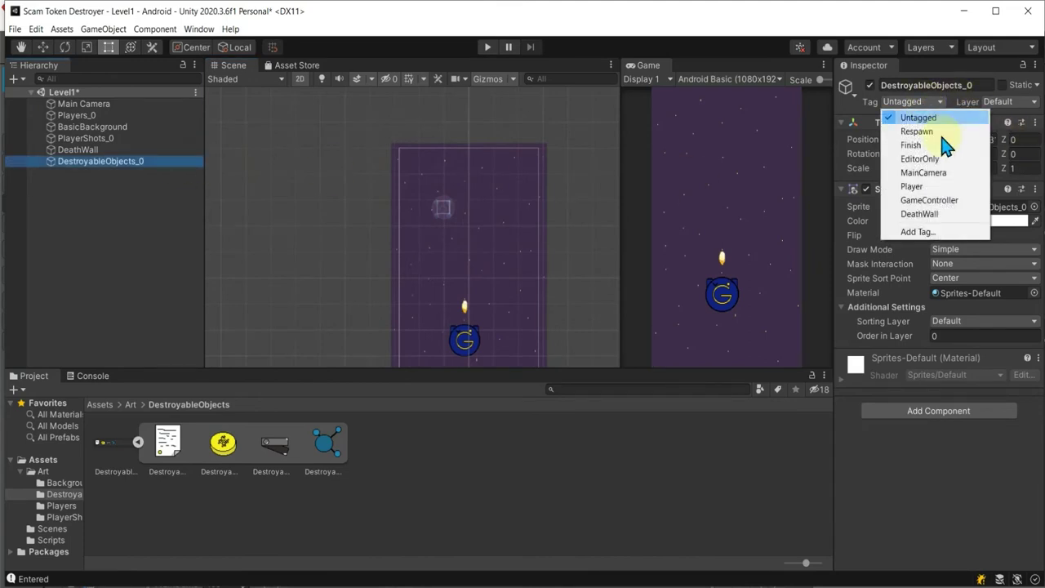
{"action": "left_click", "coordinate": [945, 235]}
{"action": "left_click", "coordinate": [1006, 168]}
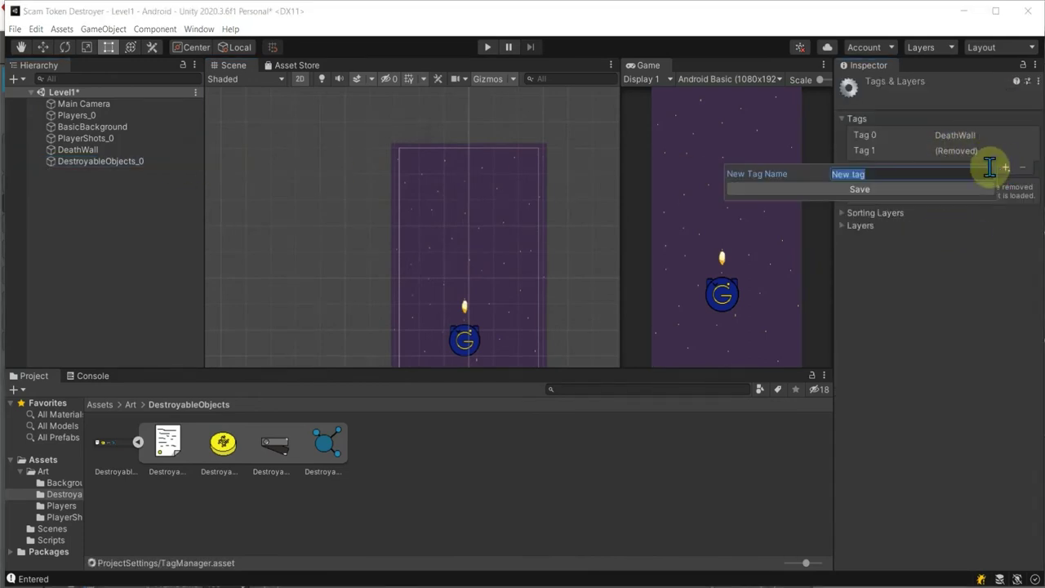
{"action": "type", "text": "D"}
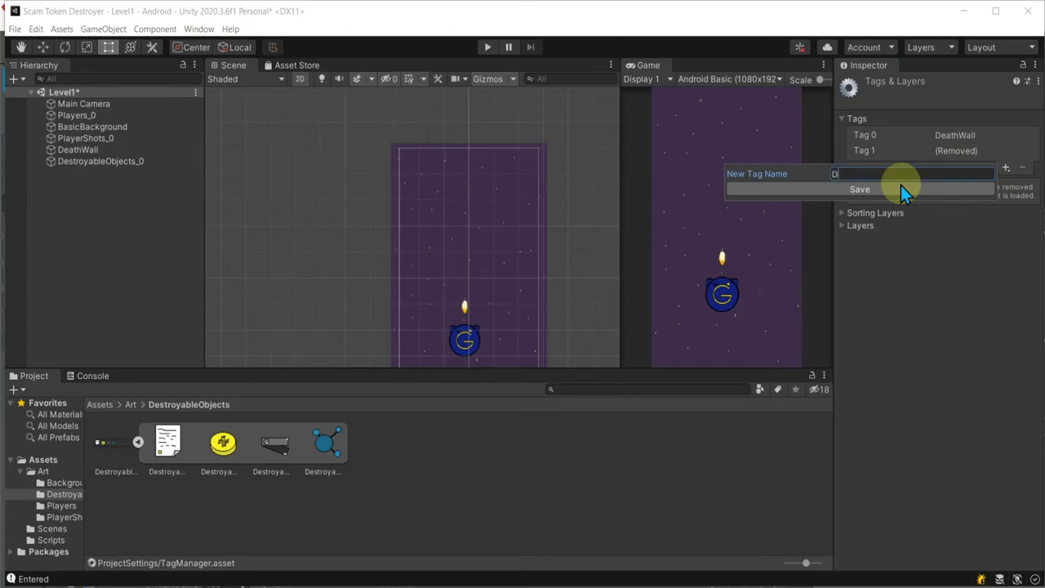
{"action": "type", "text": "Object"}
{"action": "type", "text": "s"}
{"action": "left_click", "coordinate": [901, 186]}
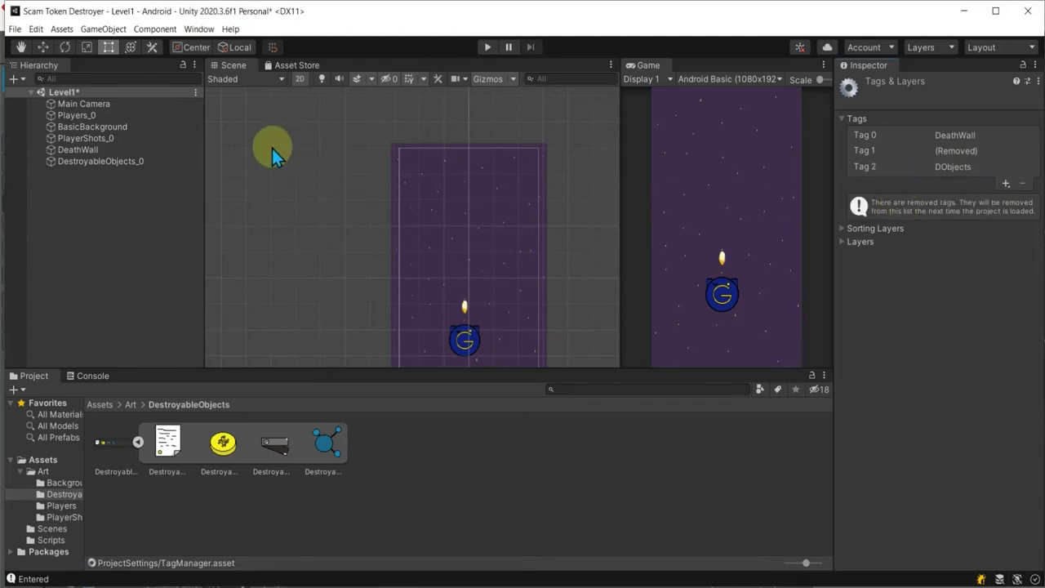
{"action": "left_click", "coordinate": [138, 161]}
Tag DestroyableObjects_0 as DObjects and put it on a new DObjects layer in User Layer 8
{"action": "left_click", "coordinate": [910, 102]}
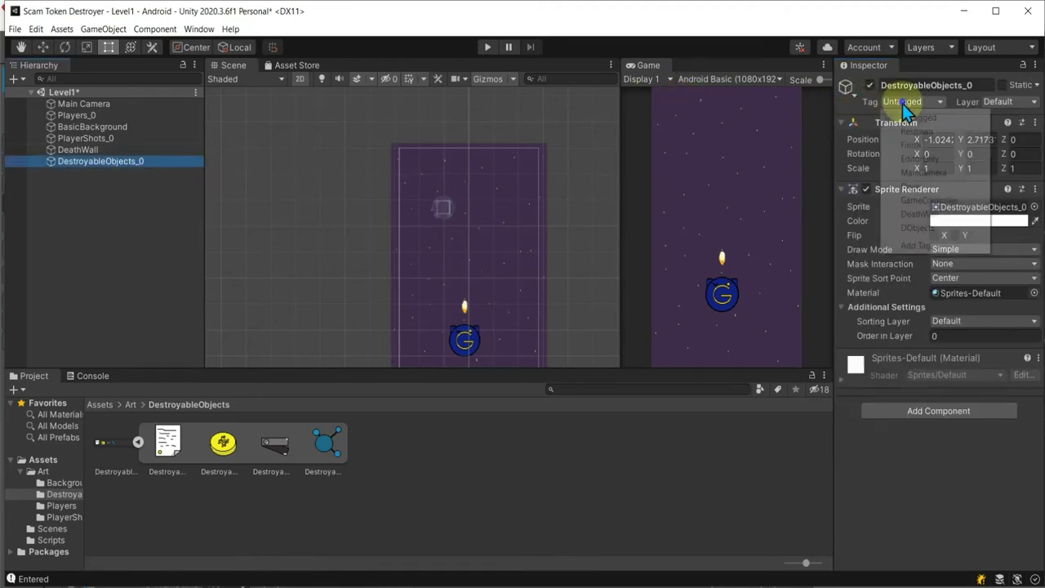
{"action": "left_click", "coordinate": [927, 231]}
{"action": "left_click", "coordinate": [1017, 102]}
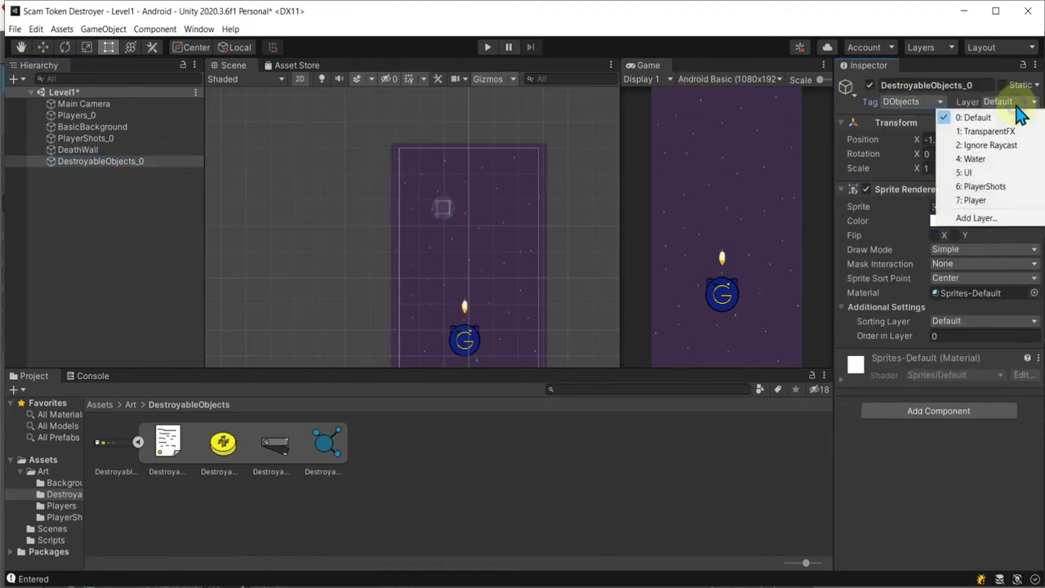
{"action": "left_click", "coordinate": [980, 217]}
{"action": "left_click", "coordinate": [966, 208]}
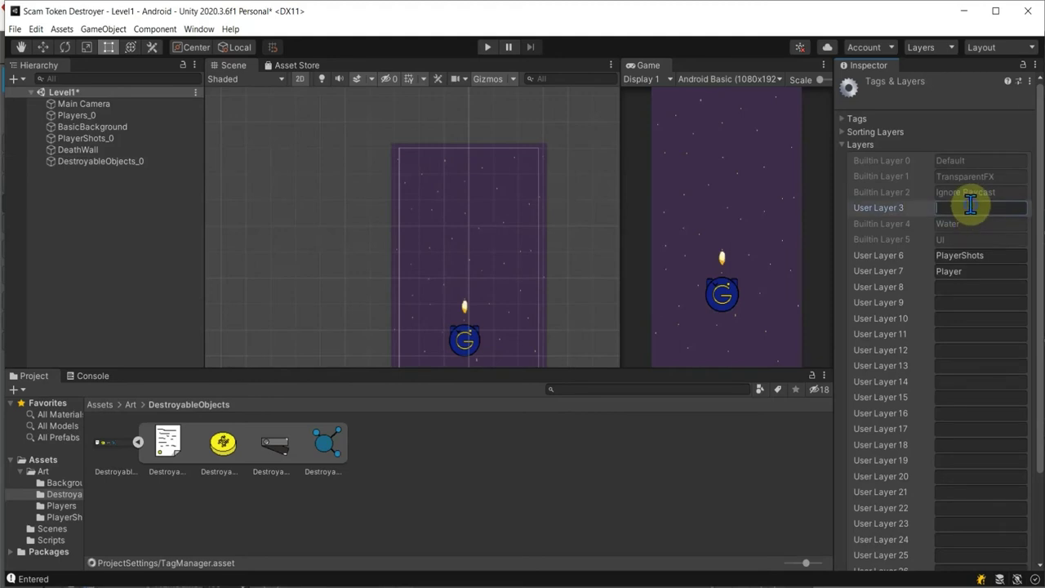
{"action": "left_click", "coordinate": [964, 289]}
{"action": "type", "text": "DObjects"}
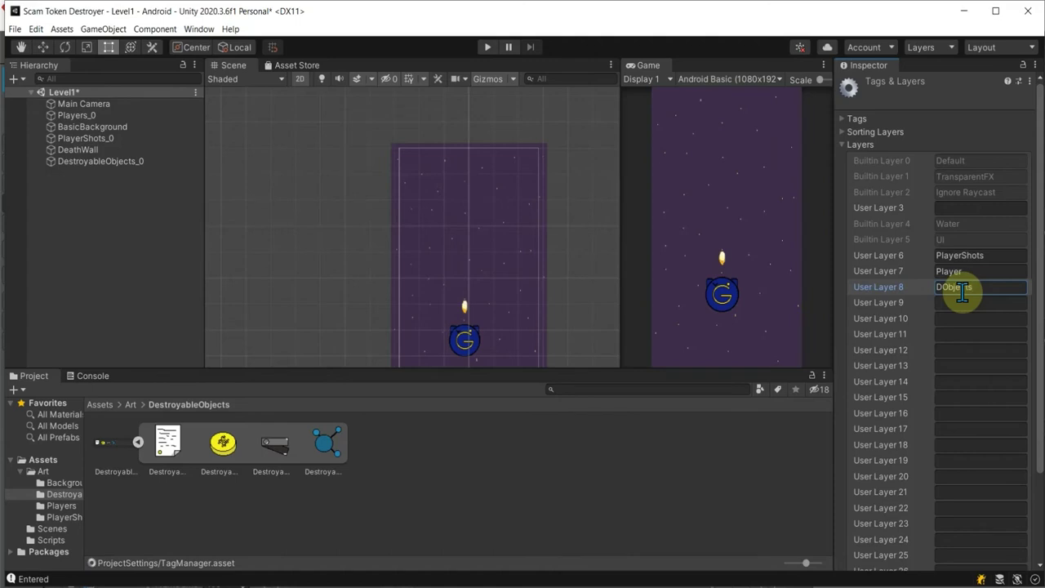
{"action": "left_click", "coordinate": [98, 161]}
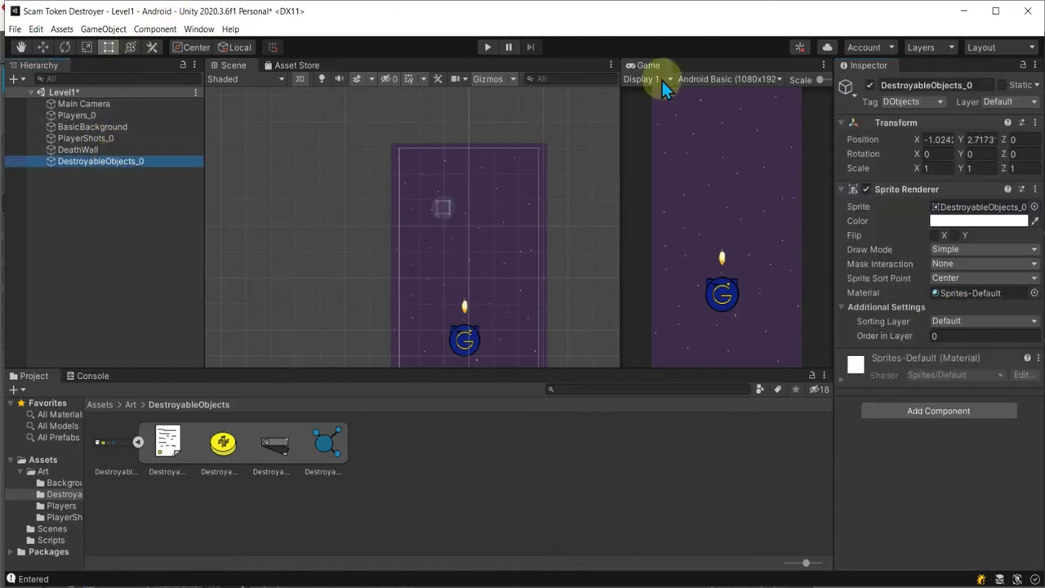
{"action": "left_click", "coordinate": [1010, 101]}
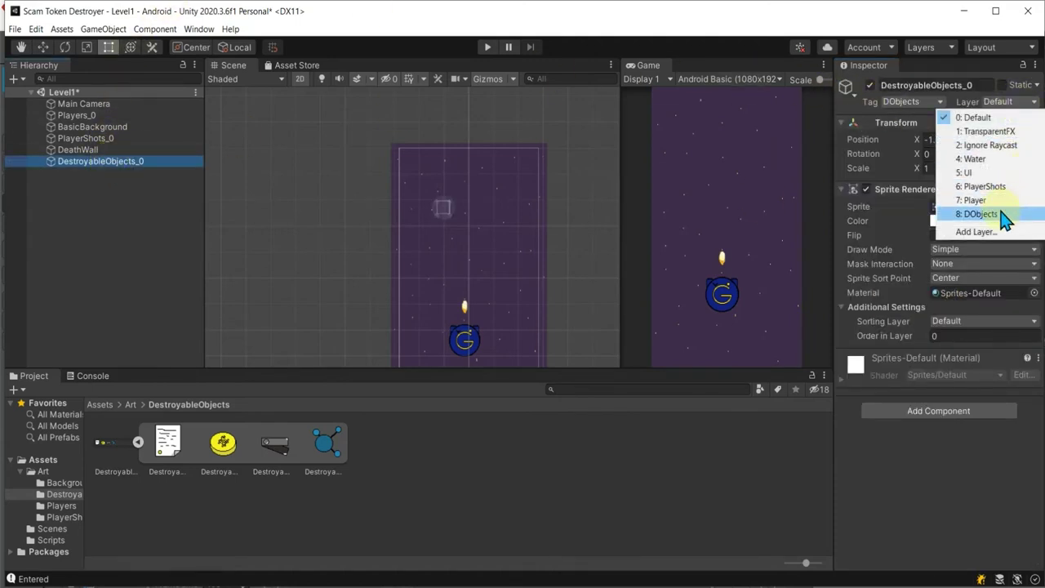
{"action": "left_click", "coordinate": [1003, 214]}
Add a DObjects sorting layer placed directly after Background
{"action": "left_click", "coordinate": [976, 322]}
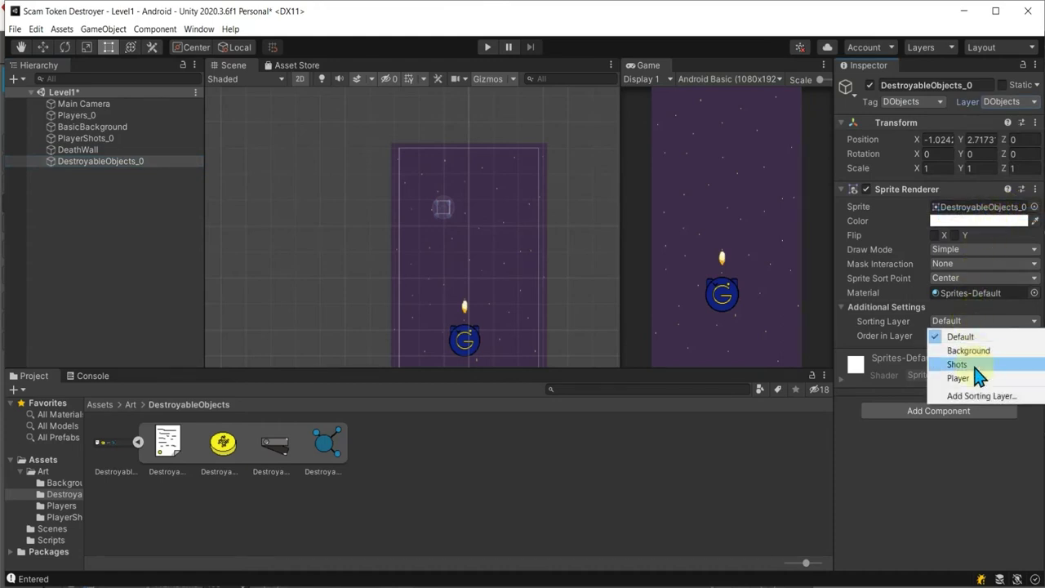
{"action": "left_click", "coordinate": [980, 398]}
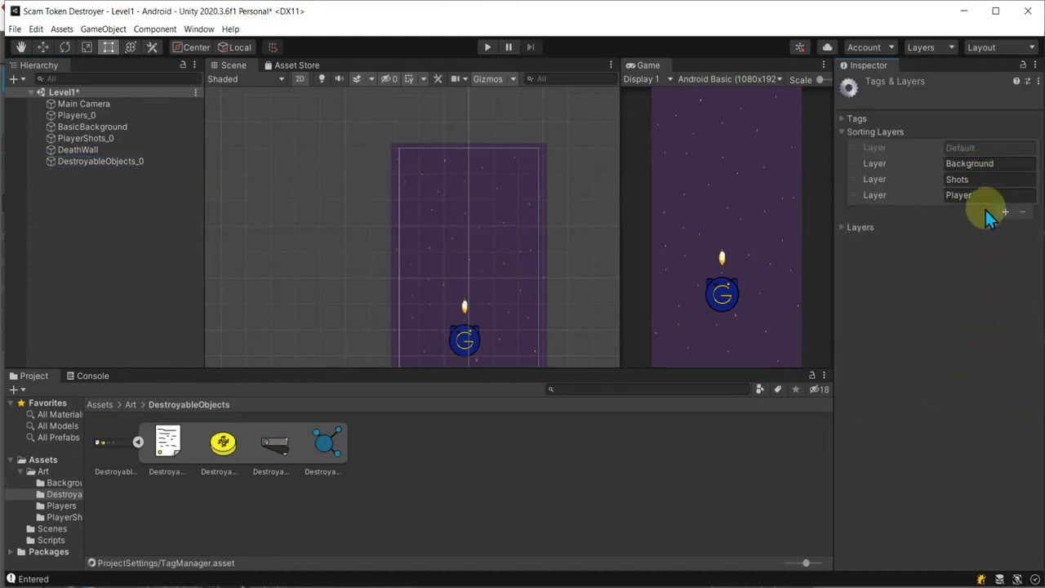
{"action": "left_click", "coordinate": [1005, 227]}
{"action": "left_click_drag", "start_coordinate": [927, 213], "coordinate": [934, 180]}
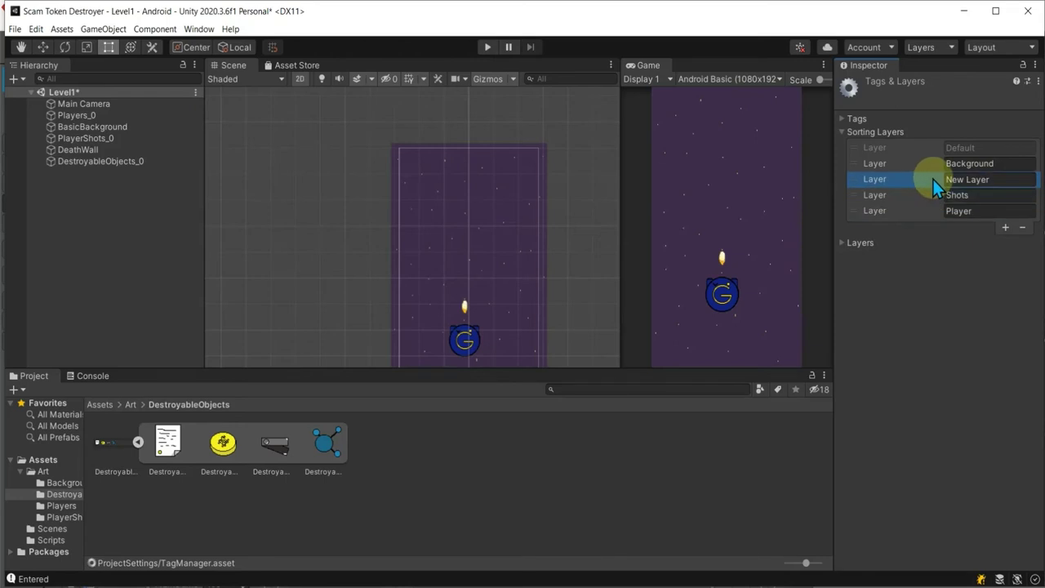
{"action": "left_click", "coordinate": [995, 182]}
{"action": "type", "text": "DObjects"}
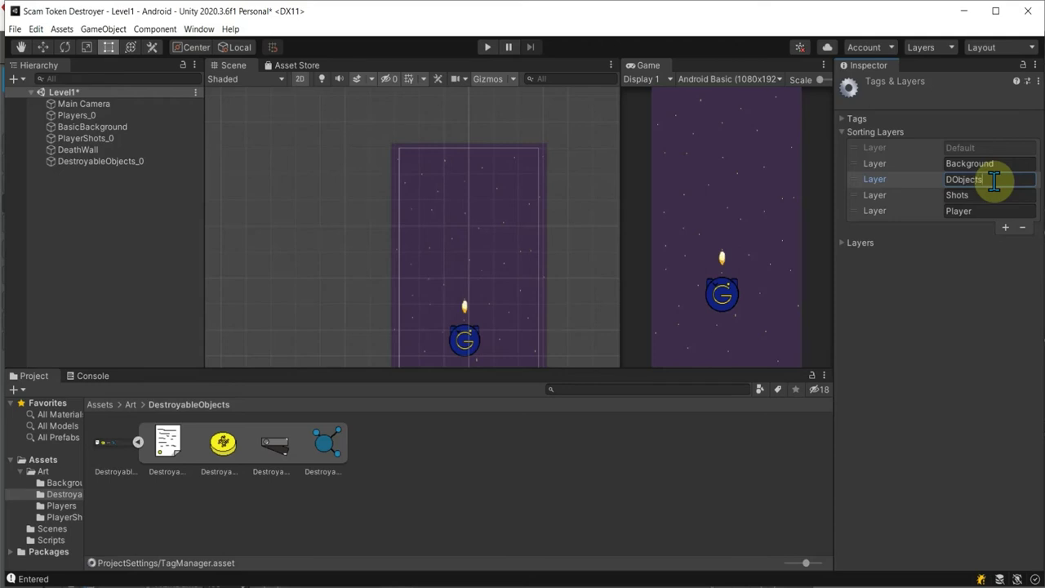
{"action": "left_click", "coordinate": [985, 282]}
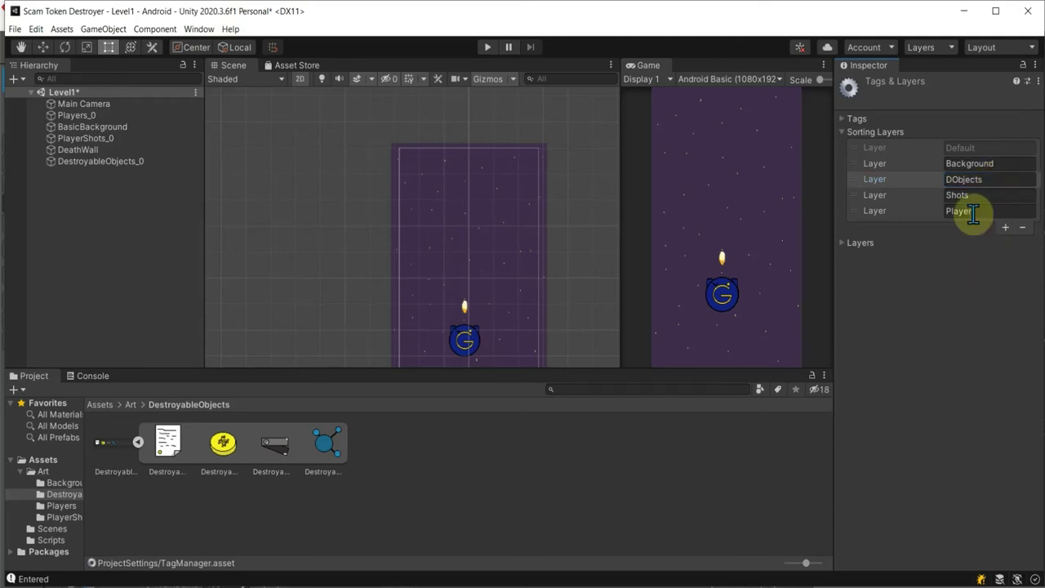
Put DestroyableObjects_0 on the DObjects sorting layer and set its scale to 2 × 2
{"action": "left_click", "coordinate": [101, 163]}
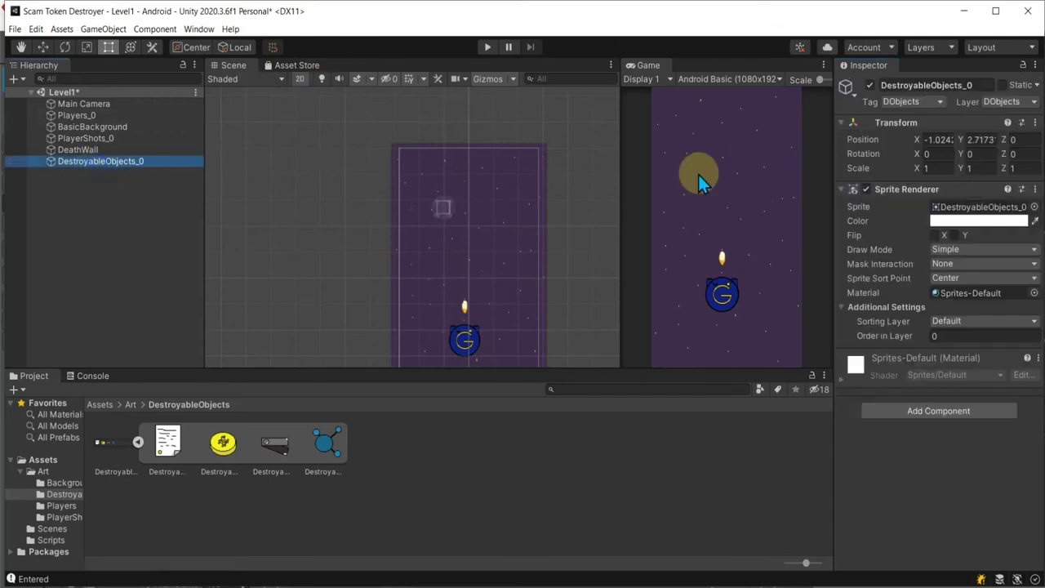
{"action": "left_click", "coordinate": [1006, 320]}
{"action": "left_click", "coordinate": [986, 364]}
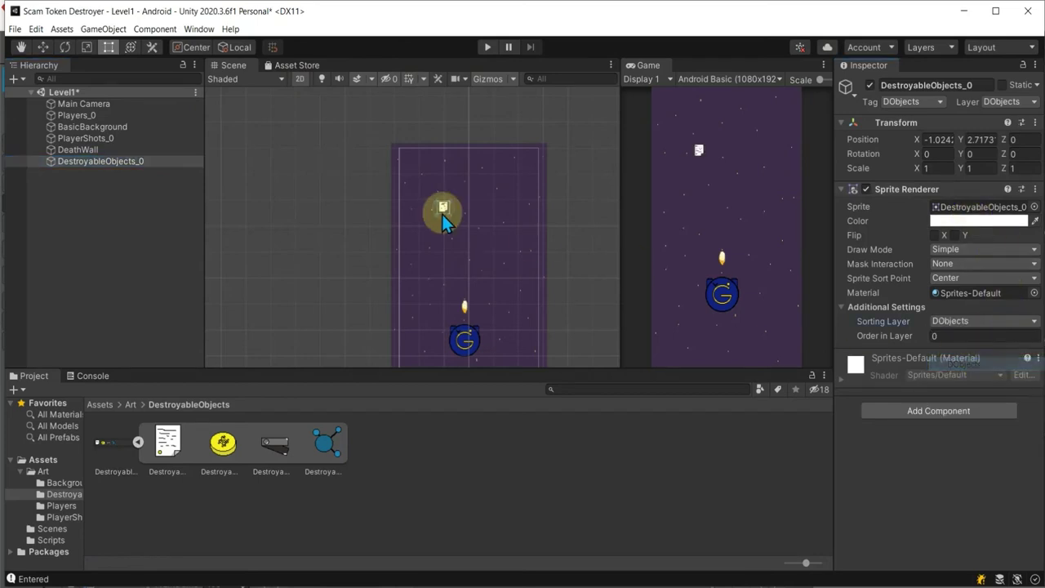
{"action": "scroll", "coordinate": [442, 209], "scroll_direction": "up", "scroll_amount": 3}
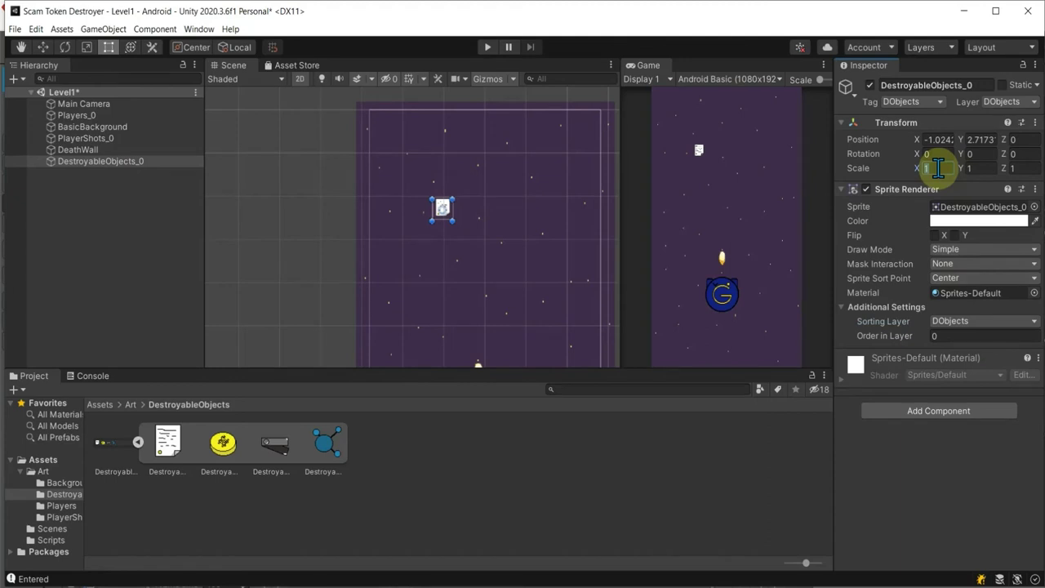
{"action": "type", "text": "2"}
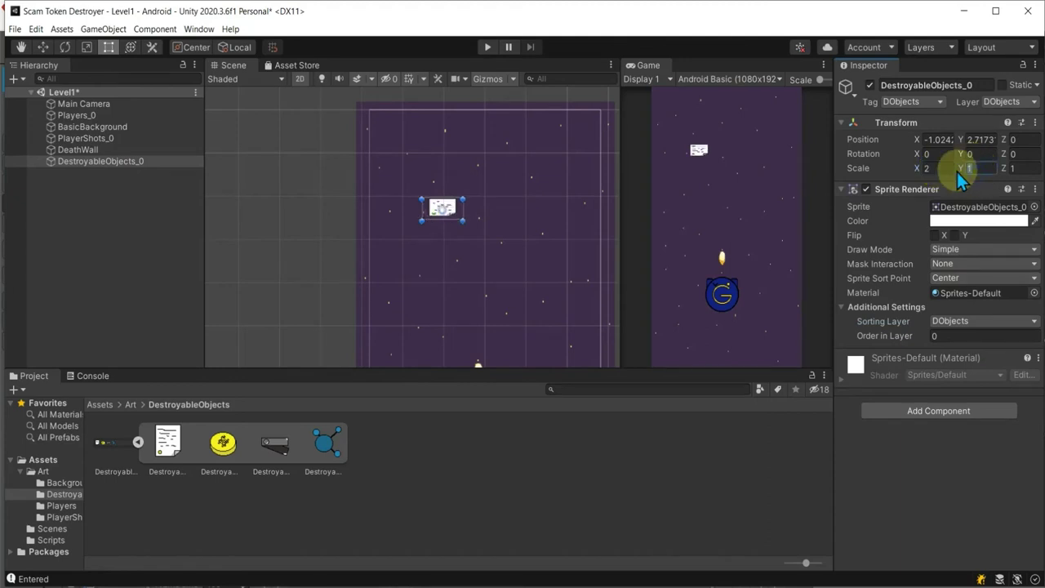
{"action": "type", "text": "2"}
{"action": "scroll", "coordinate": [507, 239], "scroll_direction": "down", "scroll_amount": 1}
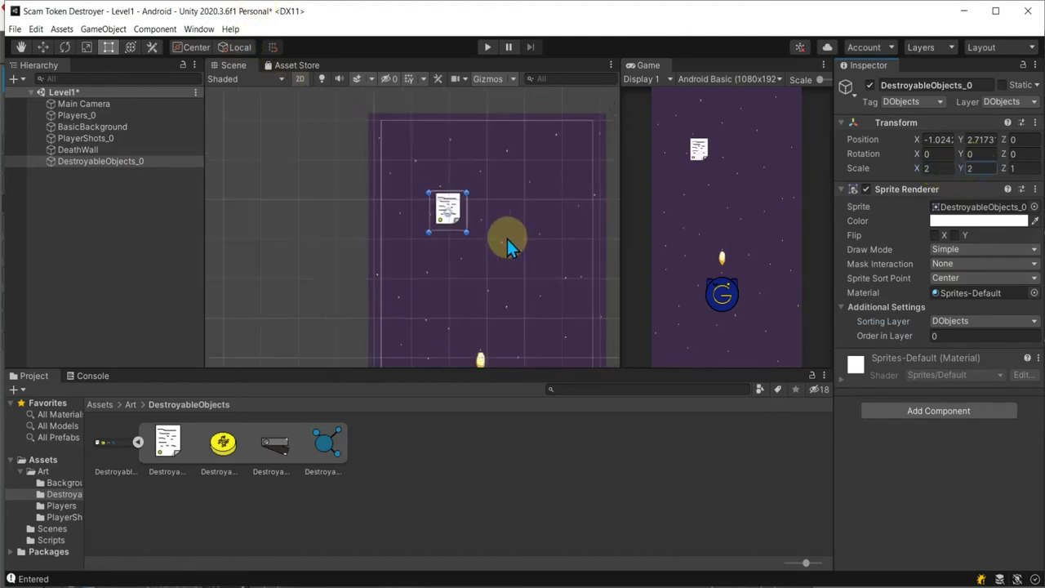
{"action": "scroll", "coordinate": [495, 234], "scroll_direction": "down", "scroll_amount": 1}
{"action": "mouse_move", "coordinate": [498, 260]}
{"action": "middle_mouse_down"}
{"action": "mouse_move", "coordinate": [441, 211]}
{"action": "mouse_move", "coordinate": [446, 194]}
{"action": "middle_mouse_up"}
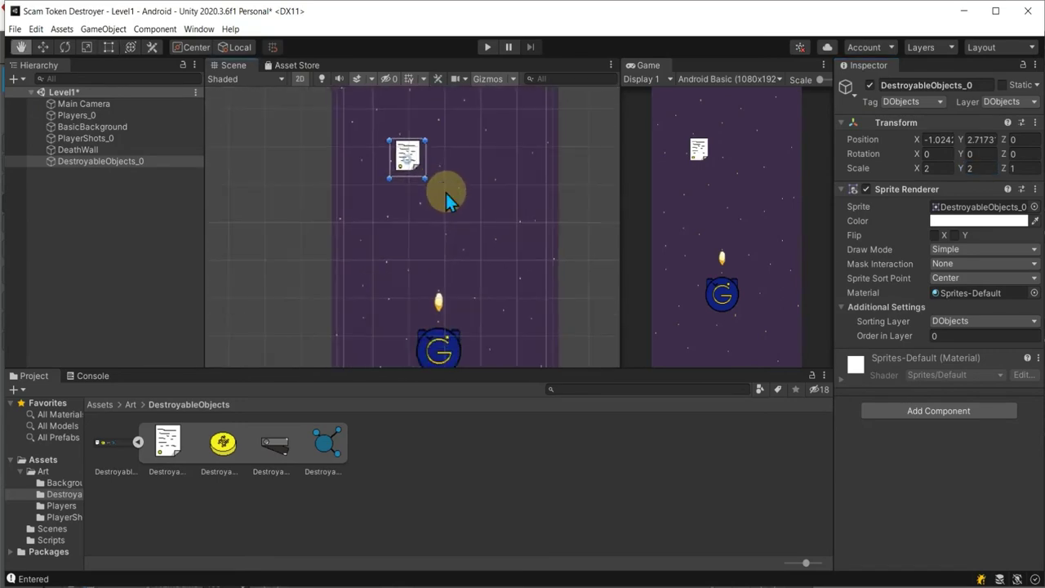
{"action": "left_click", "coordinate": [103, 29]}
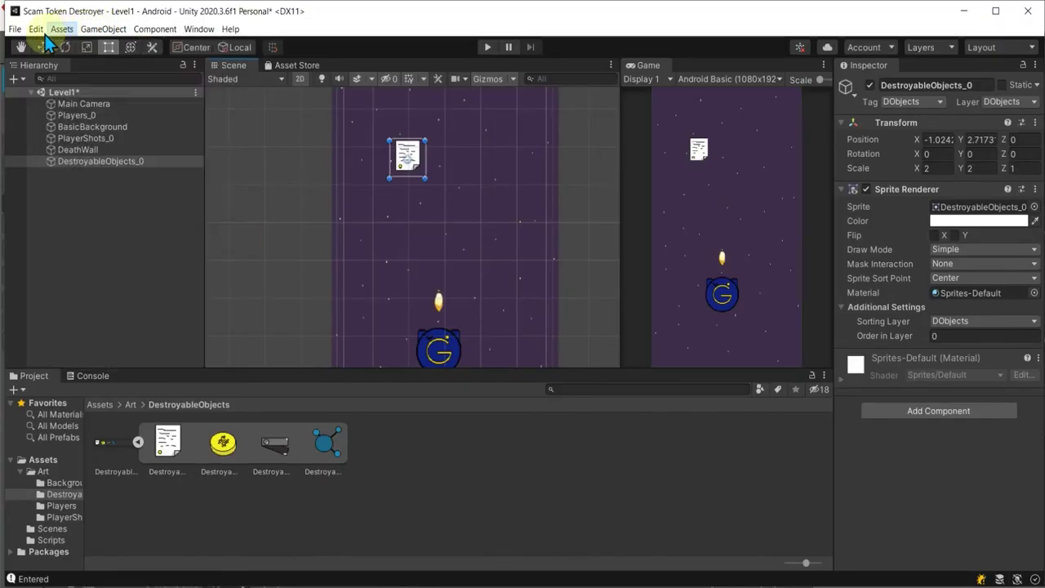
Uncheck DObjects/DObjects in the Physics 2D Layer Collision Matrix, then save Level1
{"action": "left_click", "coordinate": [36, 29]}
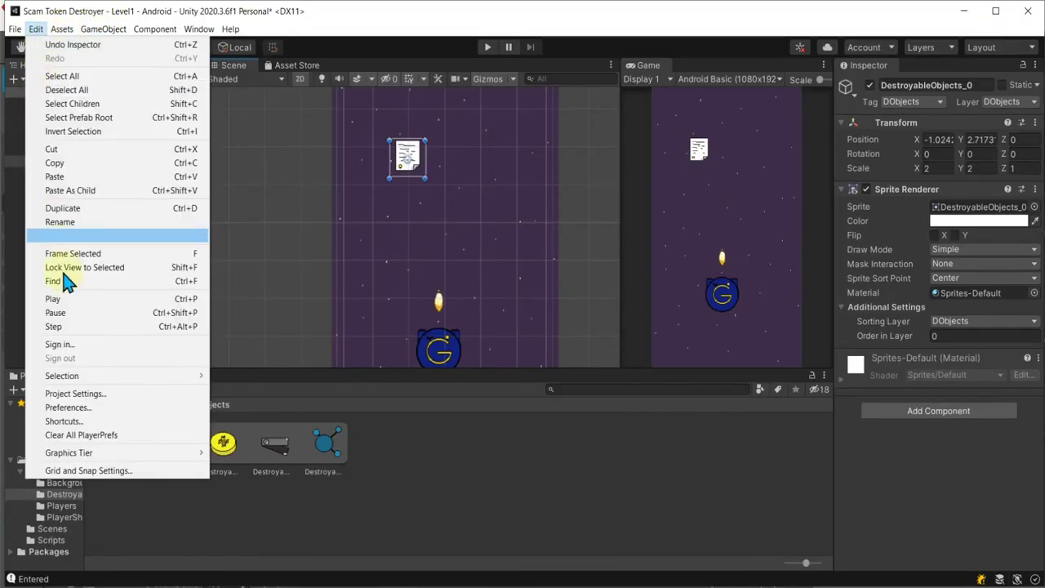
{"action": "left_click", "coordinate": [76, 394]}
{"action": "scroll", "coordinate": [547, 327], "scroll_direction": "down", "scroll_amount": 10}
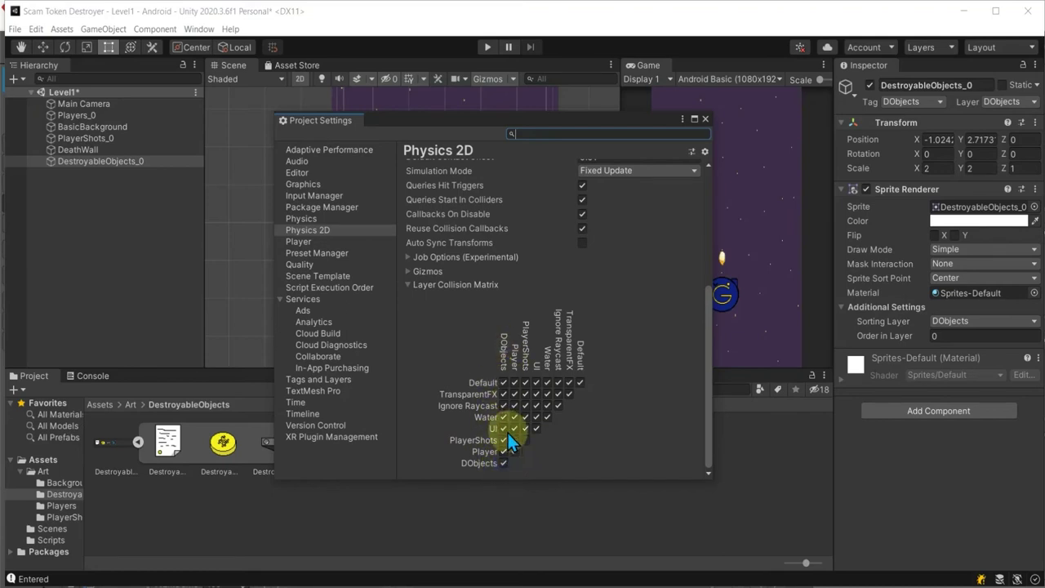
{"action": "left_click", "coordinate": [503, 464]}
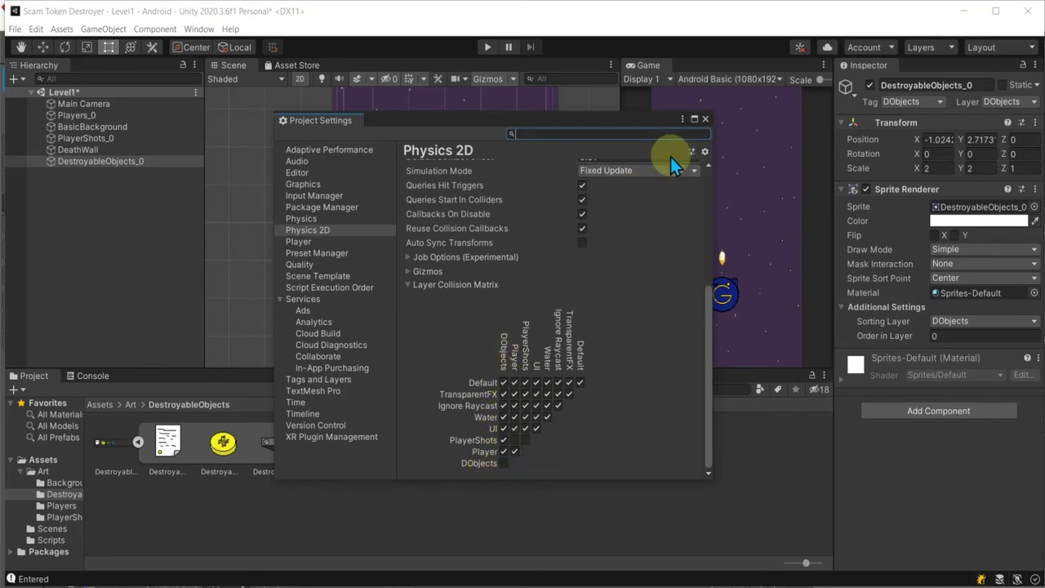
{"action": "left_click", "coordinate": [705, 118]}
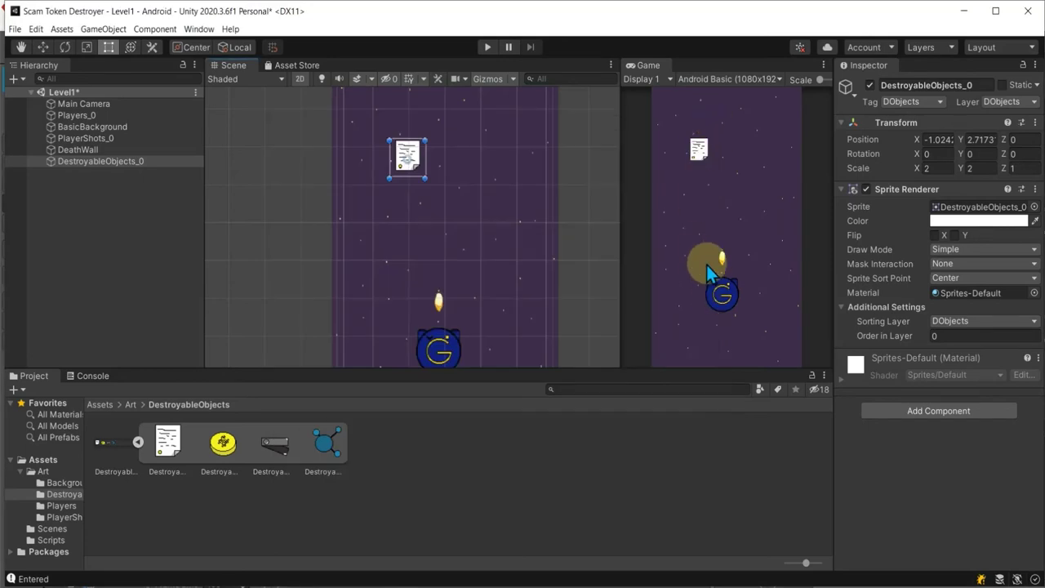
{"action": "key", "text": "ctrl+s"}
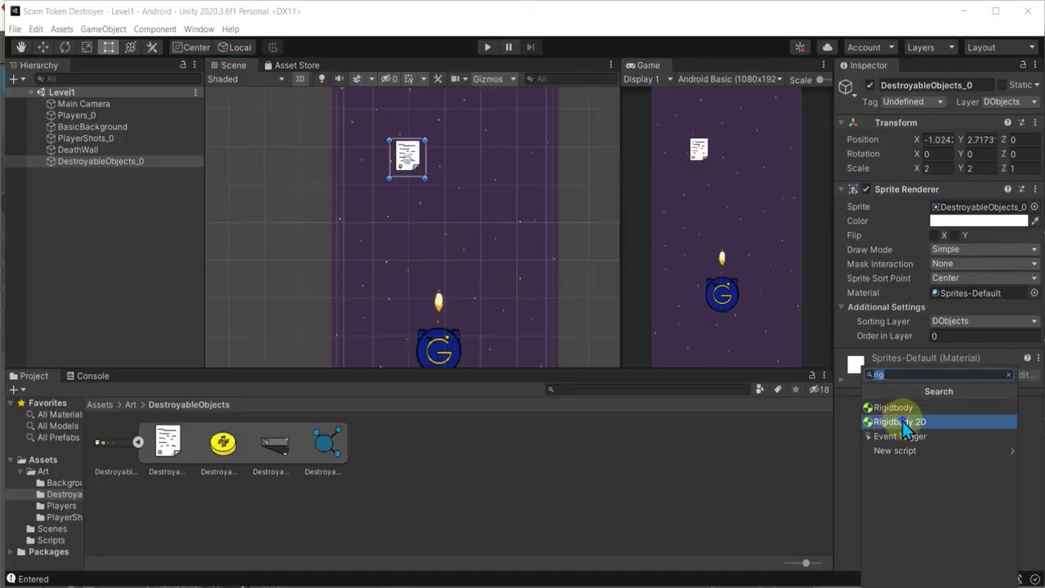
Add a kinematic Rigidbody 2D to DestroyableObjects_0
{"action": "left_click", "coordinate": [903, 421]}
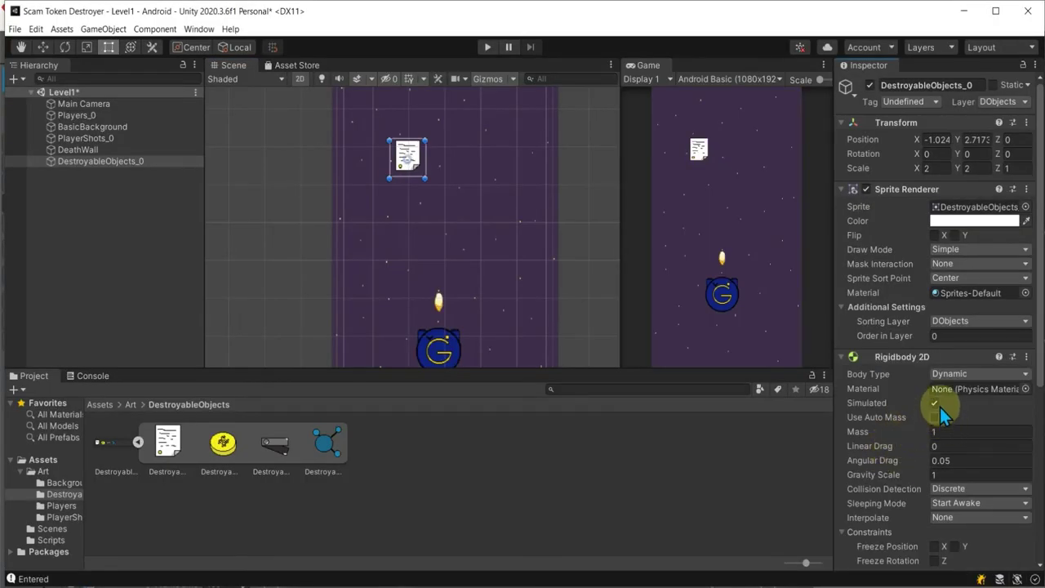
{"action": "left_click", "coordinate": [948, 374]}
{"action": "left_click", "coordinate": [964, 399]}
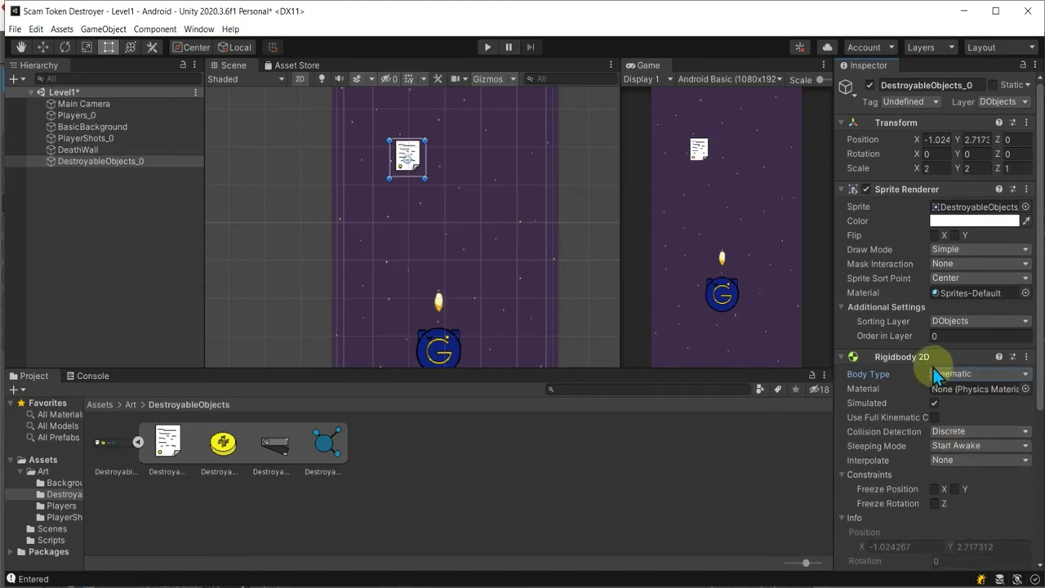
{"action": "left_click", "coordinate": [842, 358]}
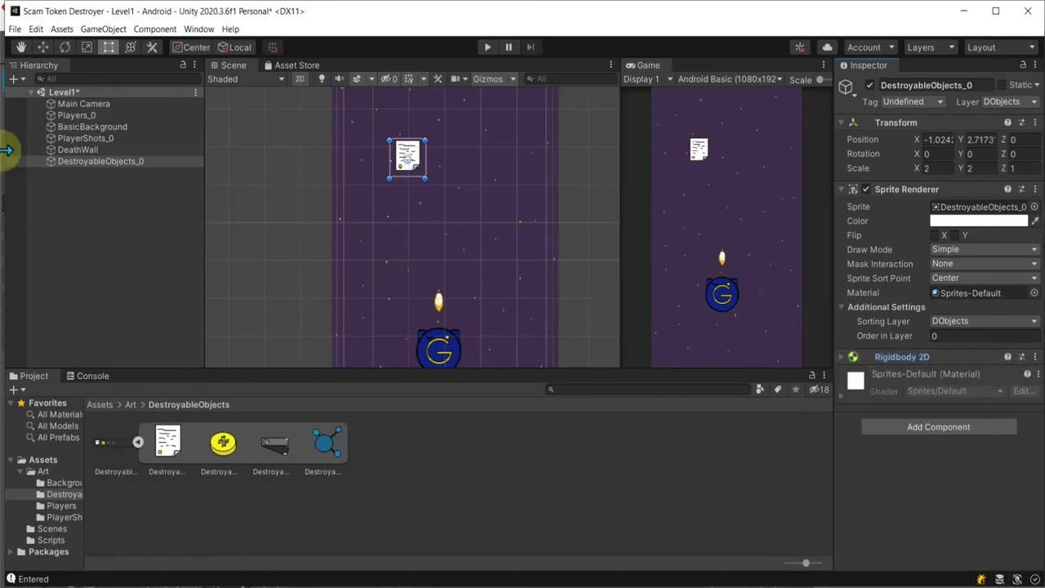
Make PlayerShots_0's Box Collider 2D a trigger
{"action": "left_click", "coordinate": [120, 138]}
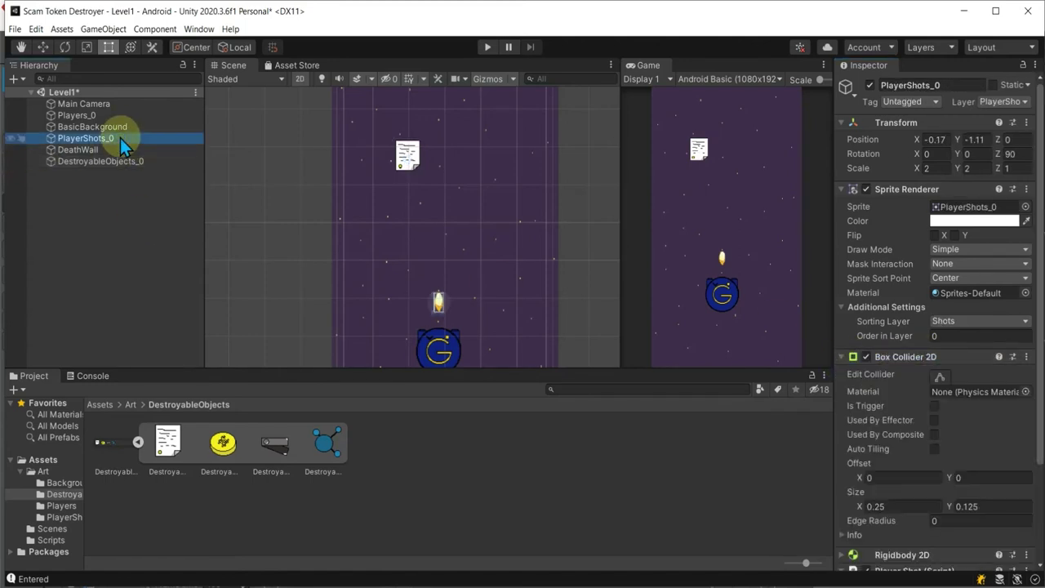
{"action": "left_click", "coordinate": [935, 406]}
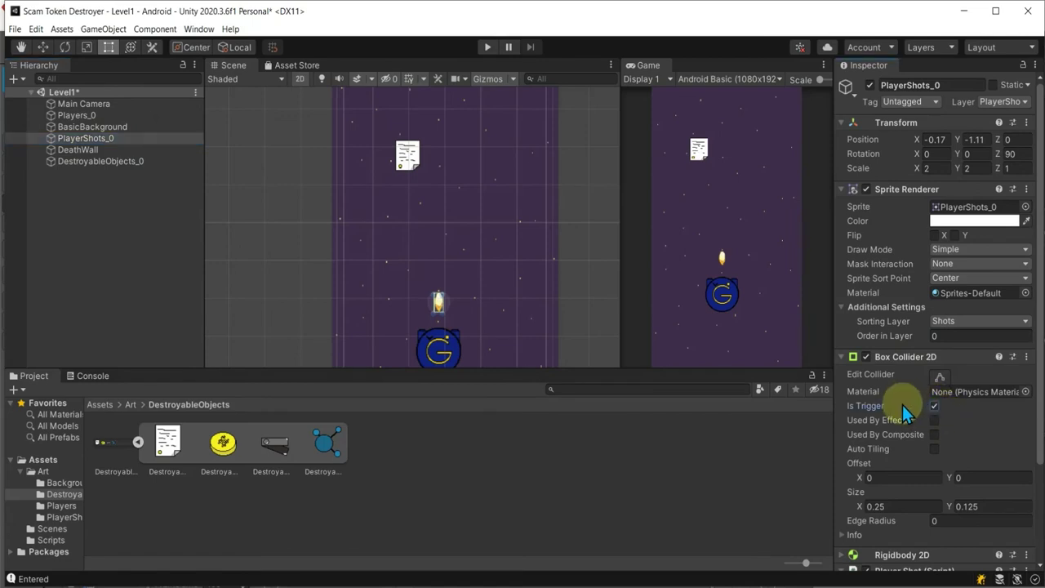
{"action": "left_click", "coordinate": [98, 161]}
Add a Circle Collider 2D to the document and drag its edges in to about 0.196 radius
{"action": "left_click", "coordinate": [957, 426]}
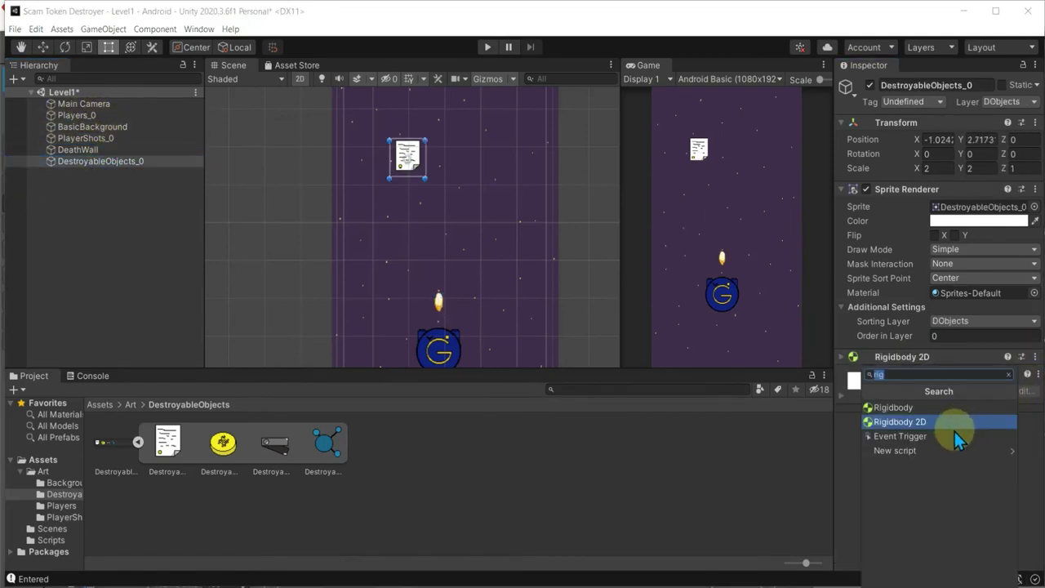
{"action": "type", "text": "circ"}
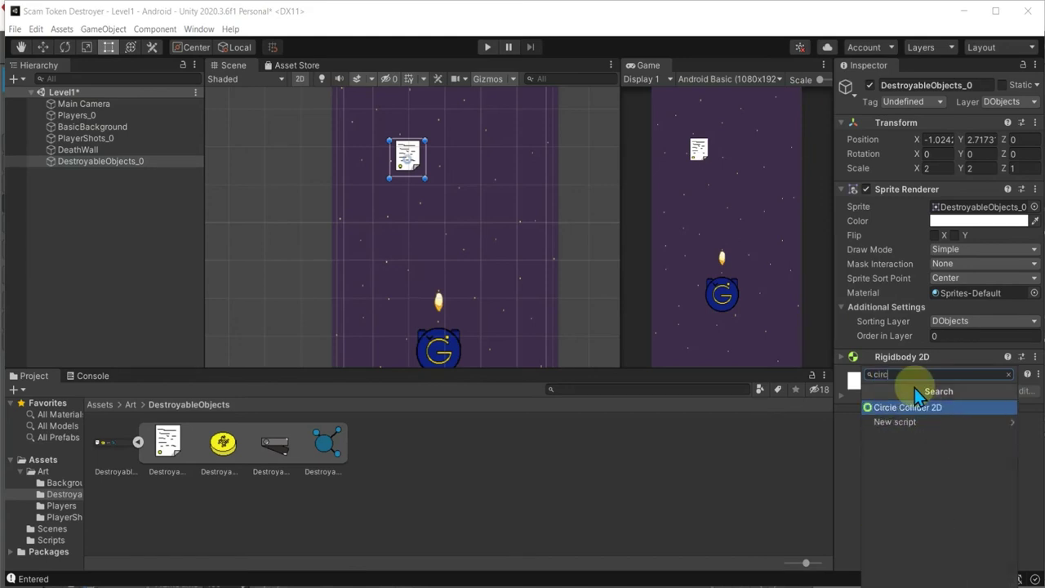
{"action": "left_click", "coordinate": [931, 406]}
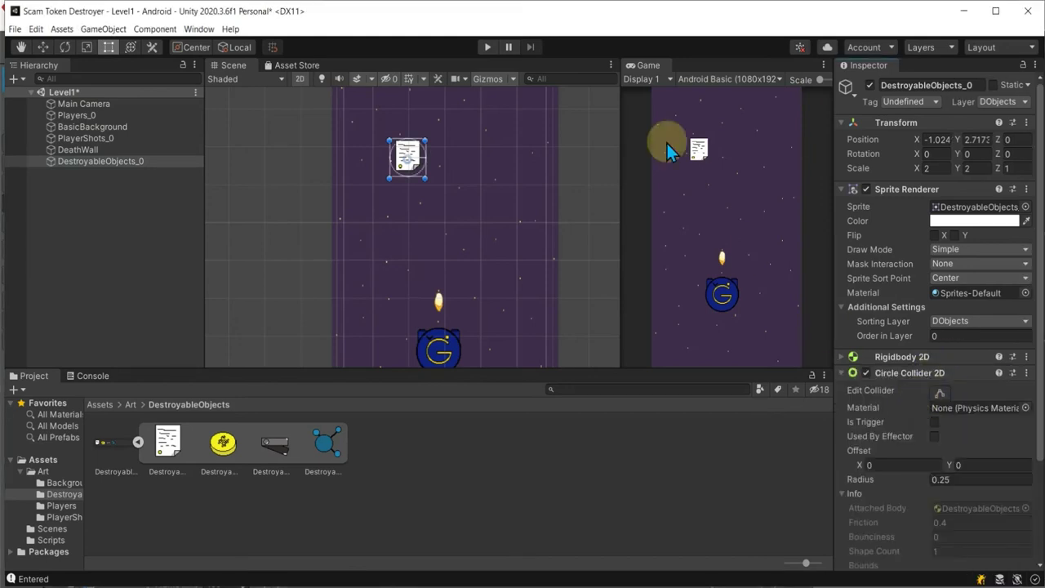
{"action": "scroll", "coordinate": [409, 176], "scroll_direction": "up", "scroll_amount": 4}
{"action": "scroll", "coordinate": [411, 177], "scroll_direction": "up", "scroll_amount": 5}
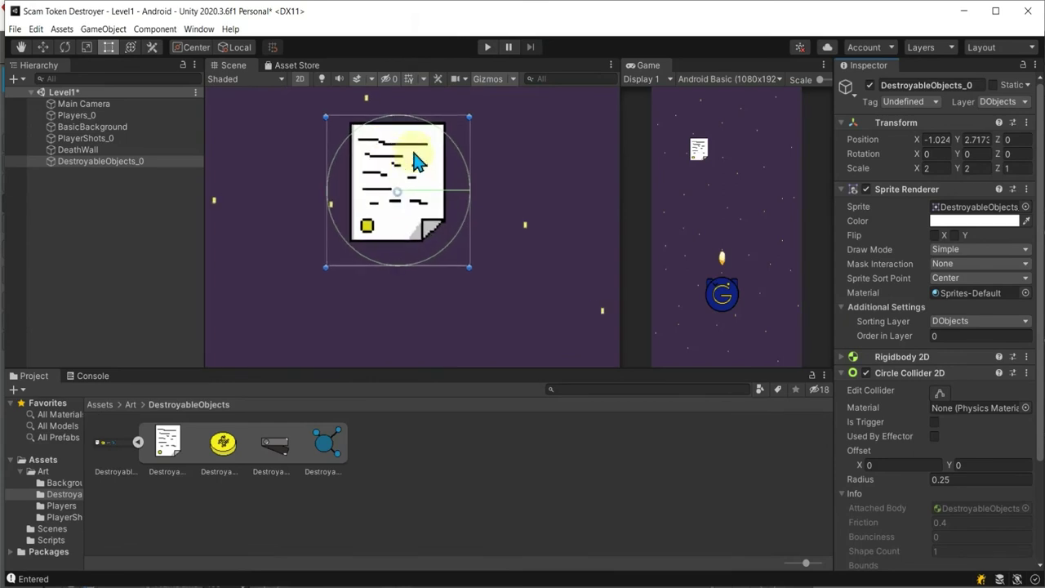
{"action": "left_click", "coordinate": [940, 393]}
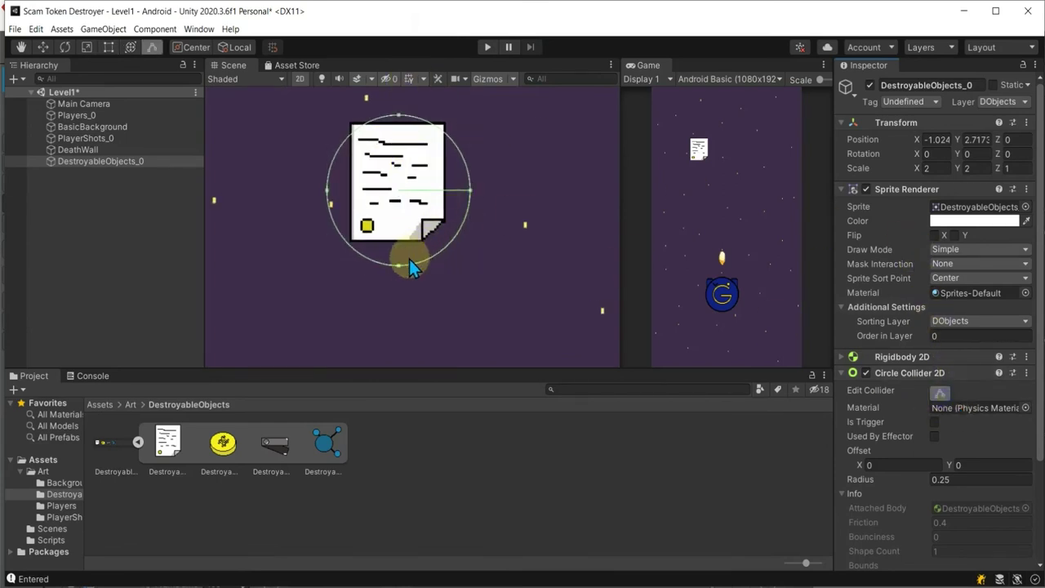
{"action": "left_click_drag", "start_coordinate": [397, 265], "coordinate": [399, 245]}
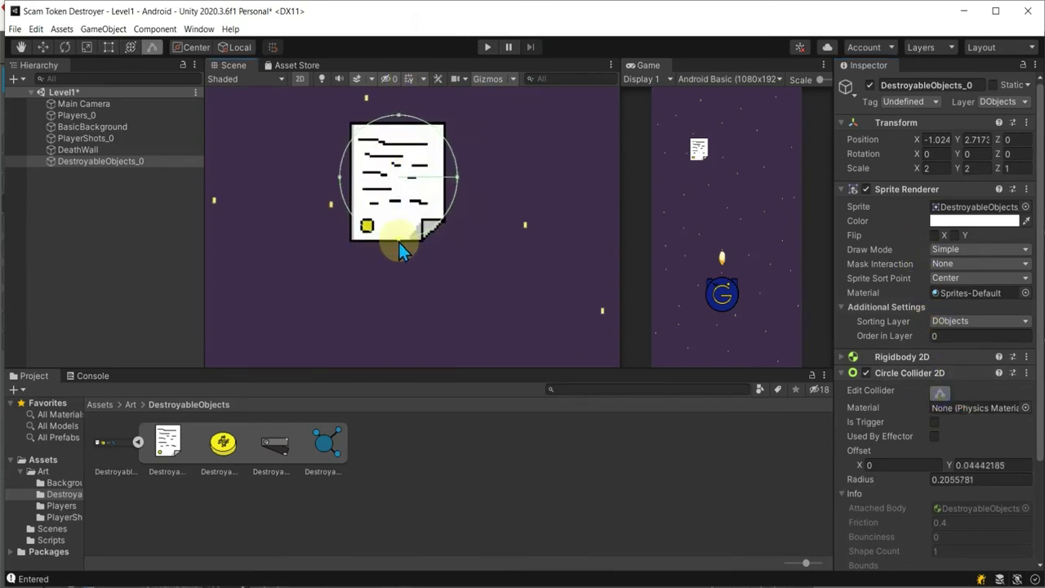
{"action": "left_click_drag", "start_coordinate": [398, 116], "coordinate": [401, 138]}
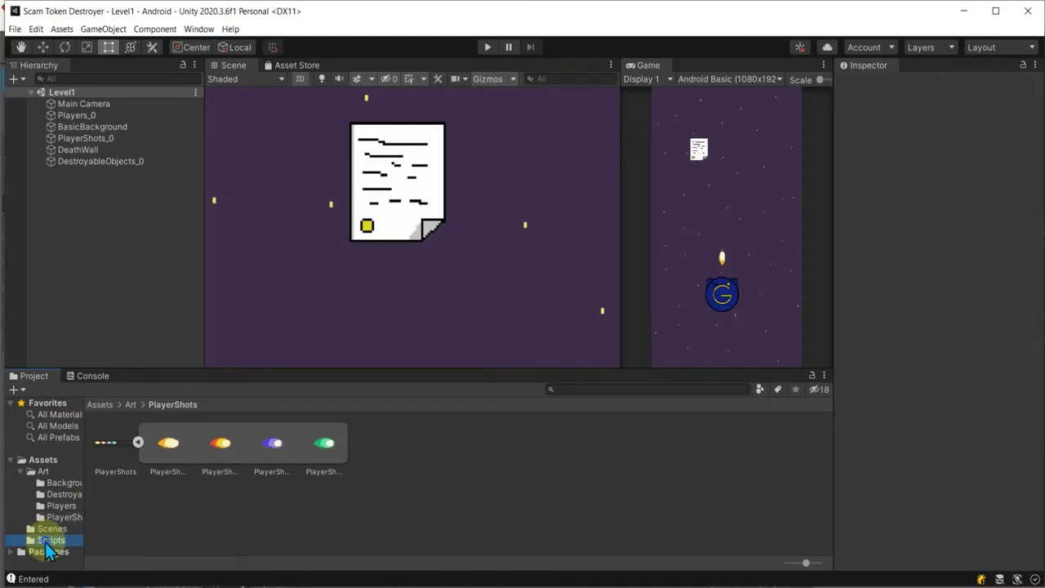
Create a C# script named DObjectsMoving in the Assets/Scripts folder
{"action": "left_click", "coordinate": [50, 540]}
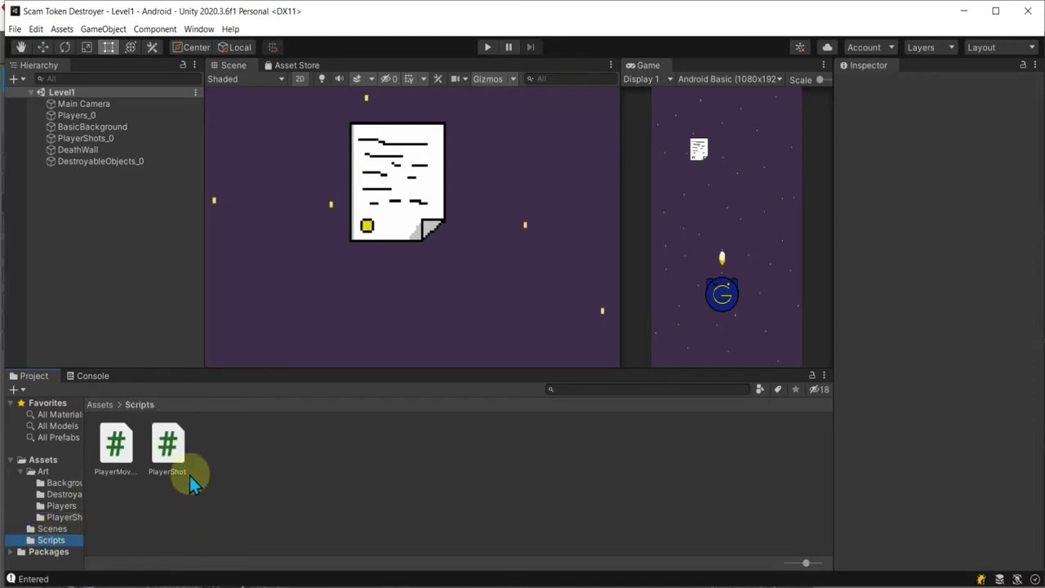
{"action": "right_click", "coordinate": [290, 468]}
{"action": "mouse_move", "coordinate": [464, 137]}
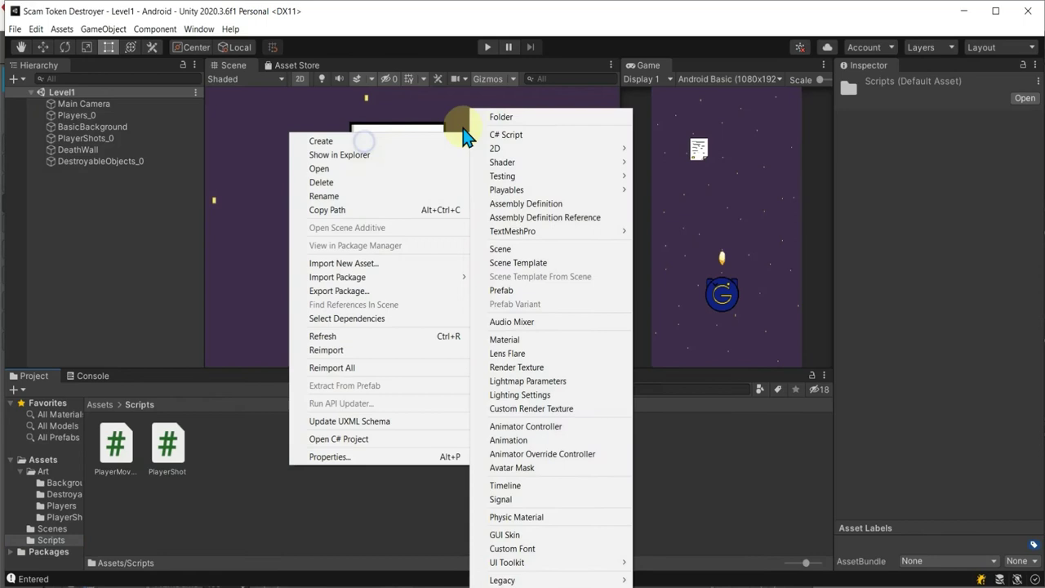
{"action": "left_click", "coordinate": [532, 134]}
{"action": "type", "text": "DObjectsMovi"}
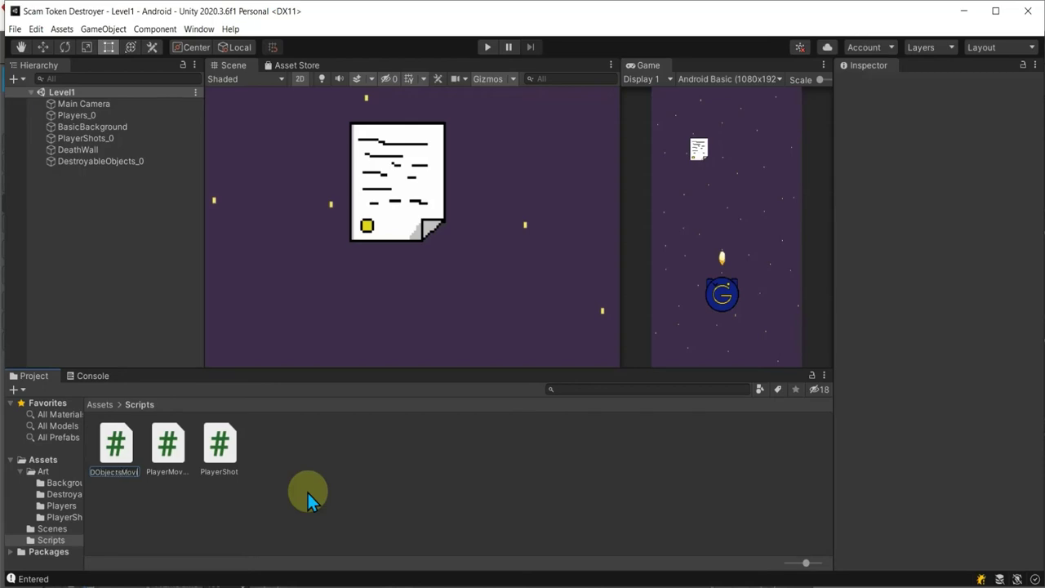
{"action": "key", "text": "Return"}
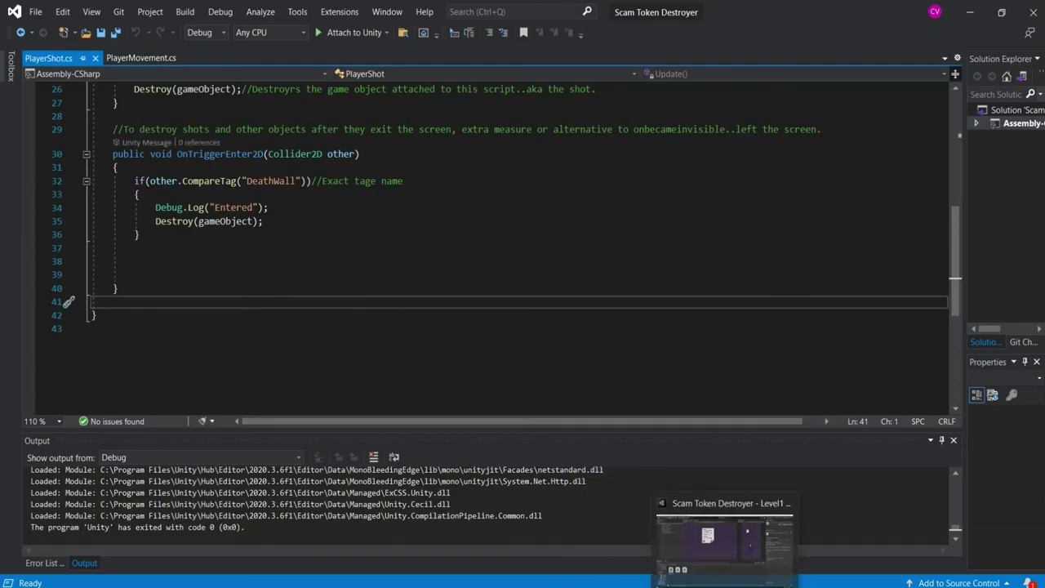
Open DObjectsMoving.cs in Visual Studio and add '//moves like player shot but down' at the class top
{"action": "left_click", "coordinate": [719, 547]}
{"action": "double_click", "coordinate": [116, 445]}
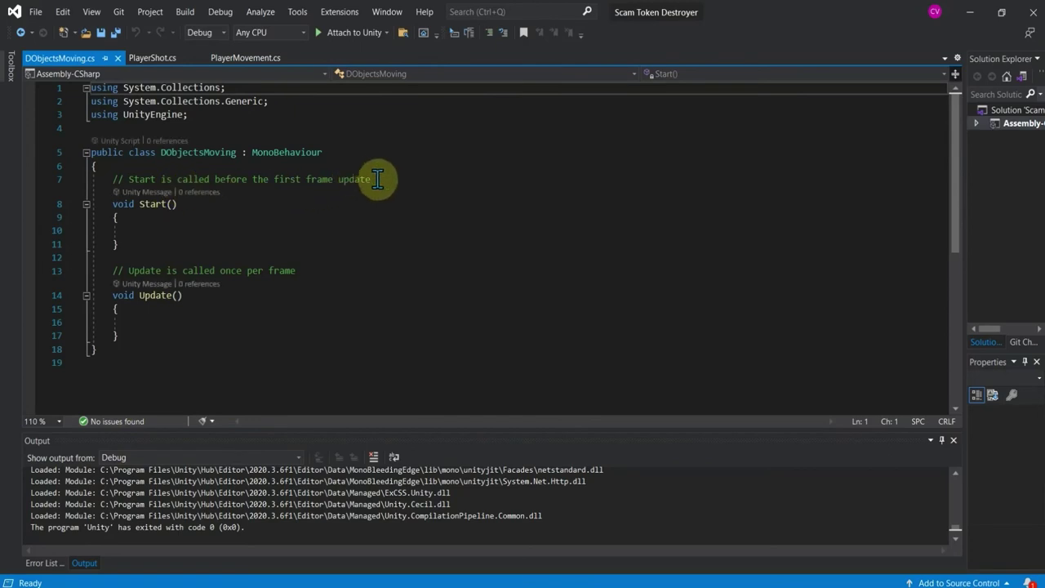
{"action": "double_click", "coordinate": [341, 155]}
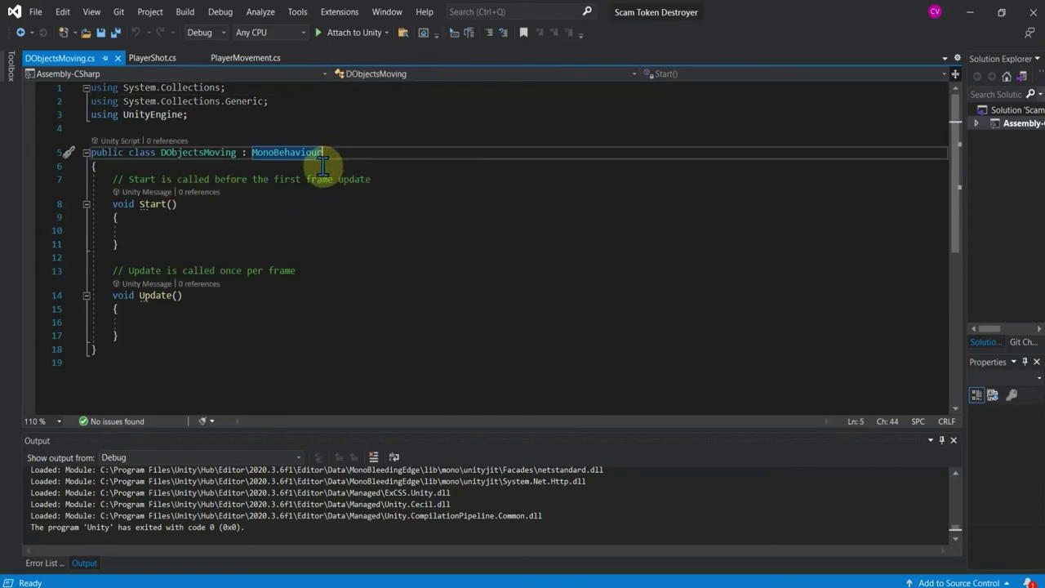
{"action": "left_click", "coordinate": [321, 165]}
{"action": "key", "text": "Return"}
{"action": "type", "text": "//moves"}
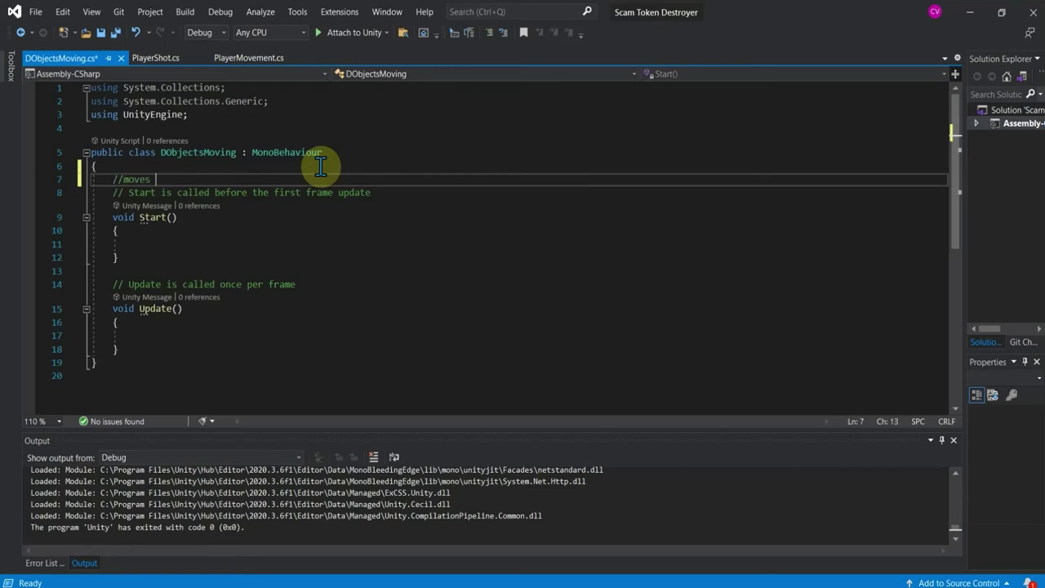
{"action": "type", "text": "like player shot but down"}
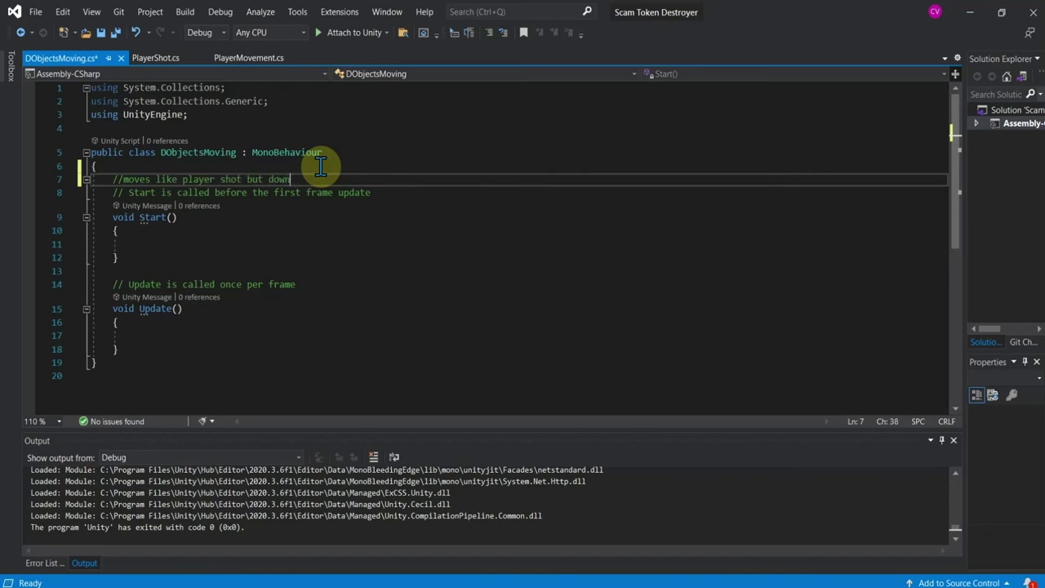
{"action": "key", "text": "Return"}
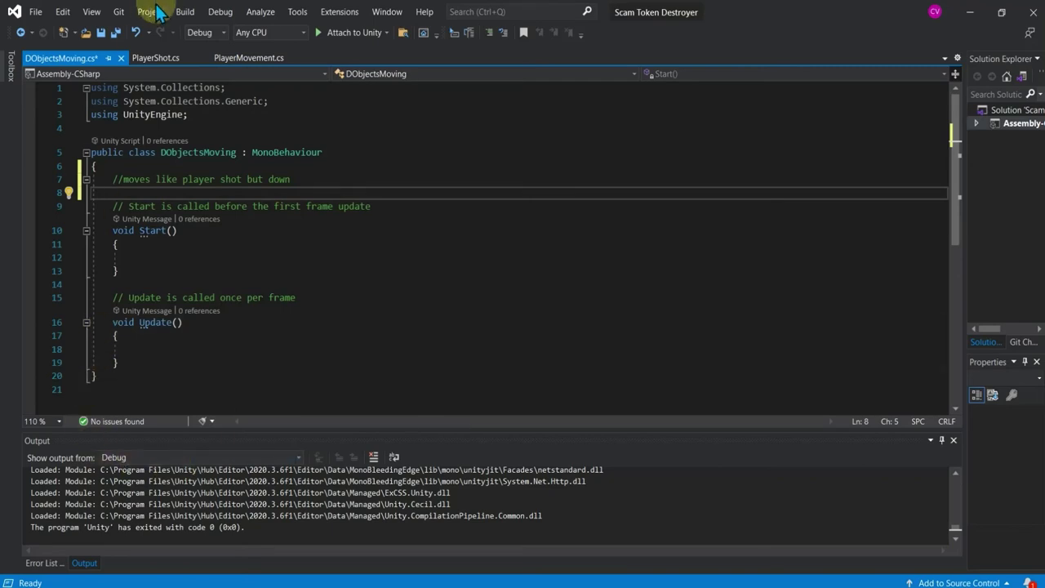
Copy the position-updating line from PlayerShot.cs into DObjectsMoving's Update()
{"action": "left_click", "coordinate": [163, 57]}
{"action": "scroll", "coordinate": [290, 261], "scroll_direction": "up", "scroll_amount": 3}
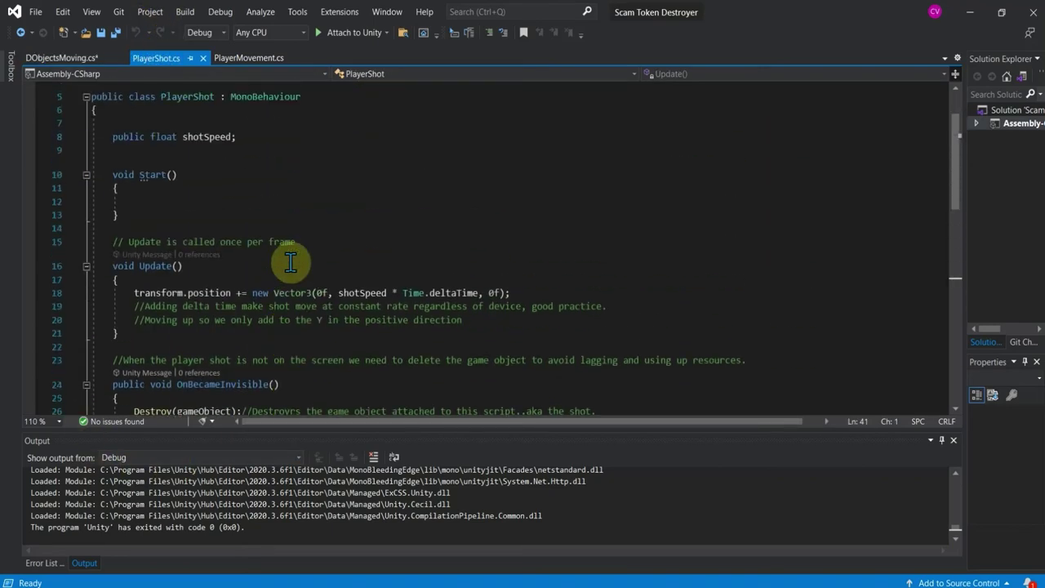
{"action": "scroll", "coordinate": [290, 261], "scroll_direction": "up", "scroll_amount": 2}
{"action": "scroll", "coordinate": [283, 260], "scroll_direction": "down", "scroll_amount": 2}
{"action": "left_click_drag", "start_coordinate": [531, 267], "coordinate": [85, 272]}
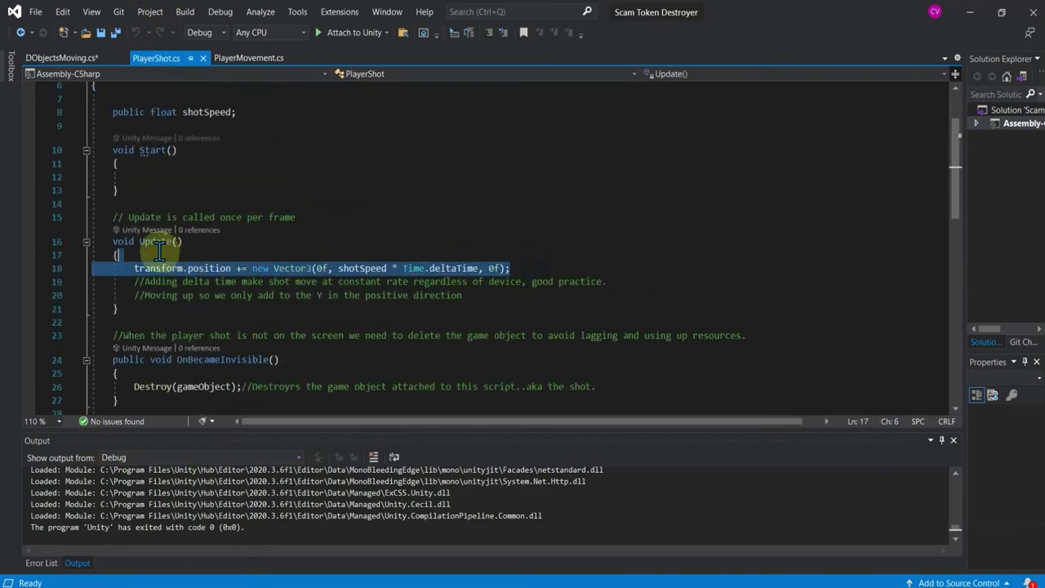
{"action": "right_click", "coordinate": [122, 271]}
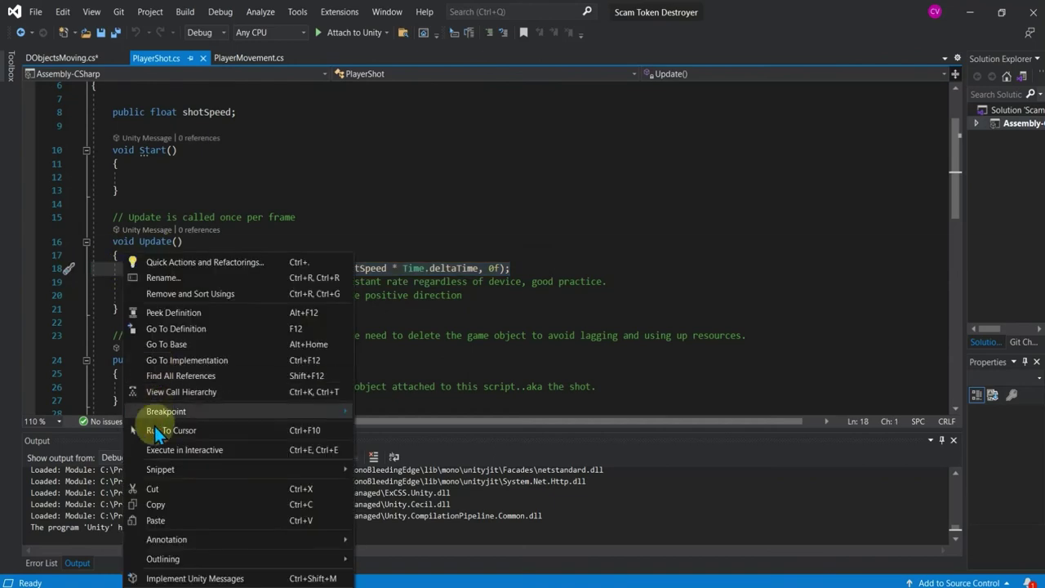
{"action": "left_click", "coordinate": [168, 504]}
{"action": "left_click", "coordinate": [60, 59]}
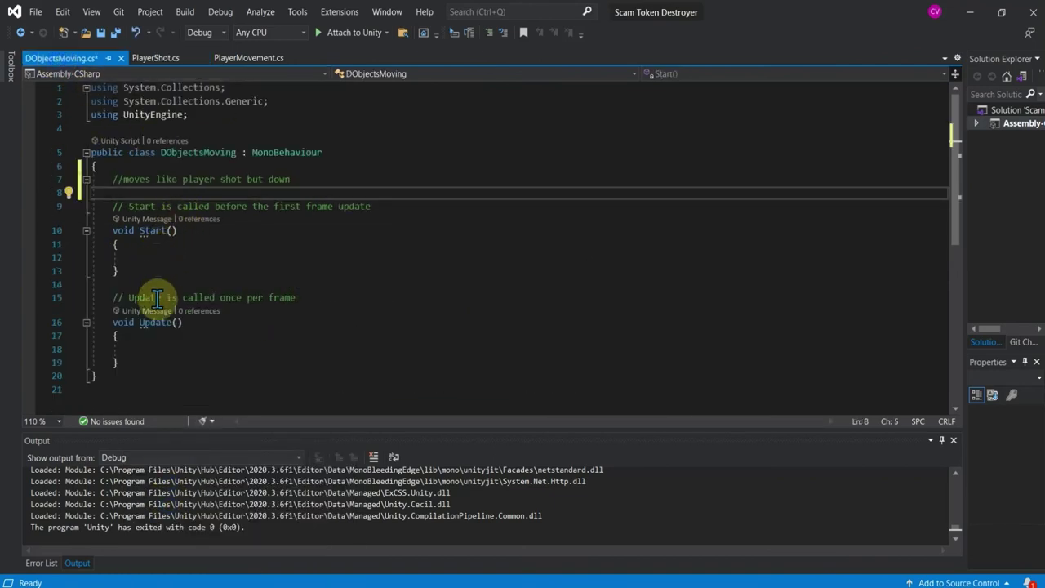
{"action": "left_click", "coordinate": [150, 350]}
{"action": "key", "text": "ctrl+v"}
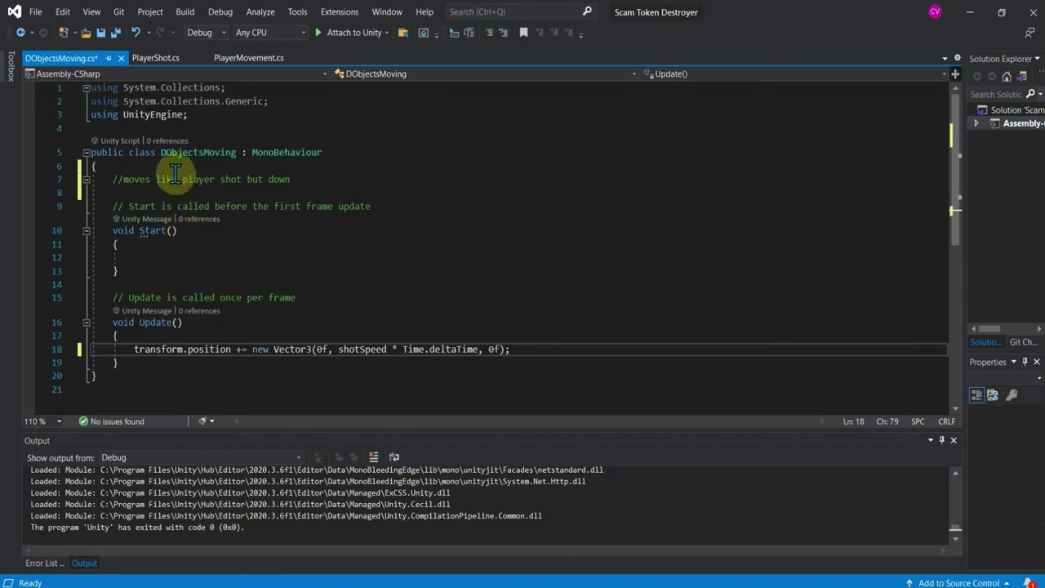
Declare a public float moveSpeed field in DObjectsMoving
{"action": "left_click", "coordinate": [161, 191]}
{"action": "type", "text": "ub"}
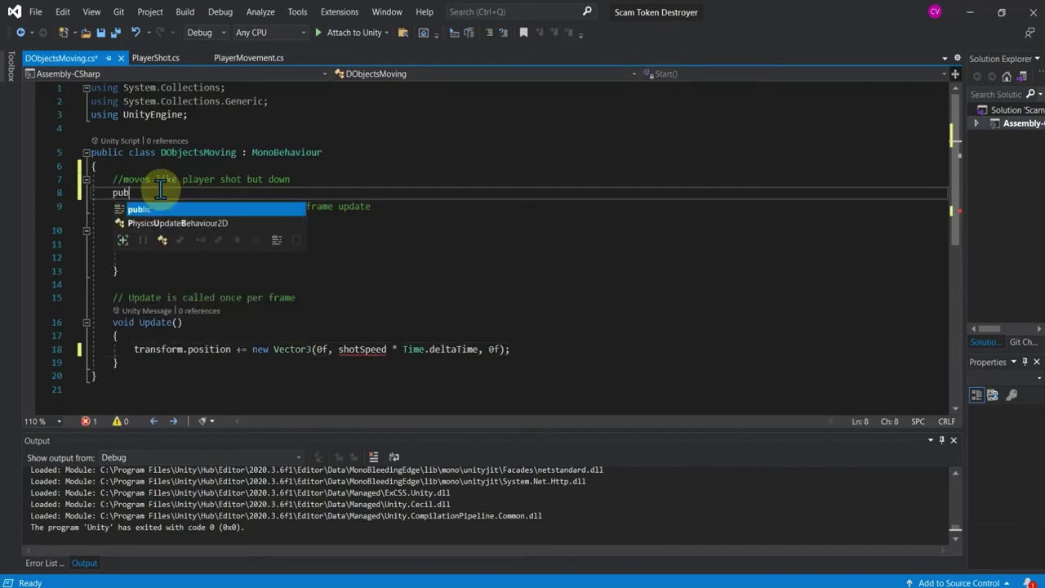
{"action": "type", "text": "lic v"}
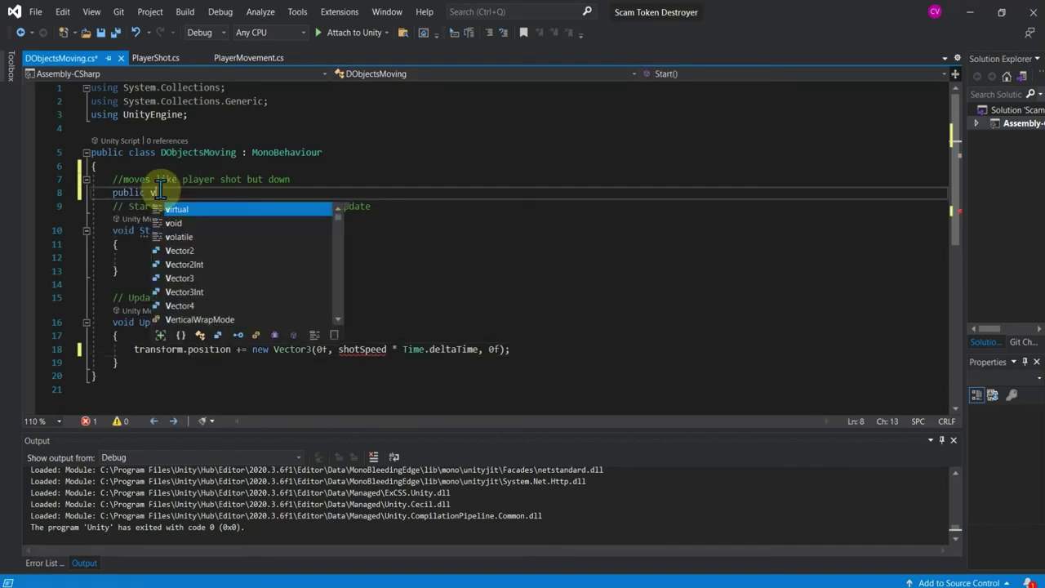
{"action": "key", "text": "BackSpace"}
{"action": "type", "text": "float m"}
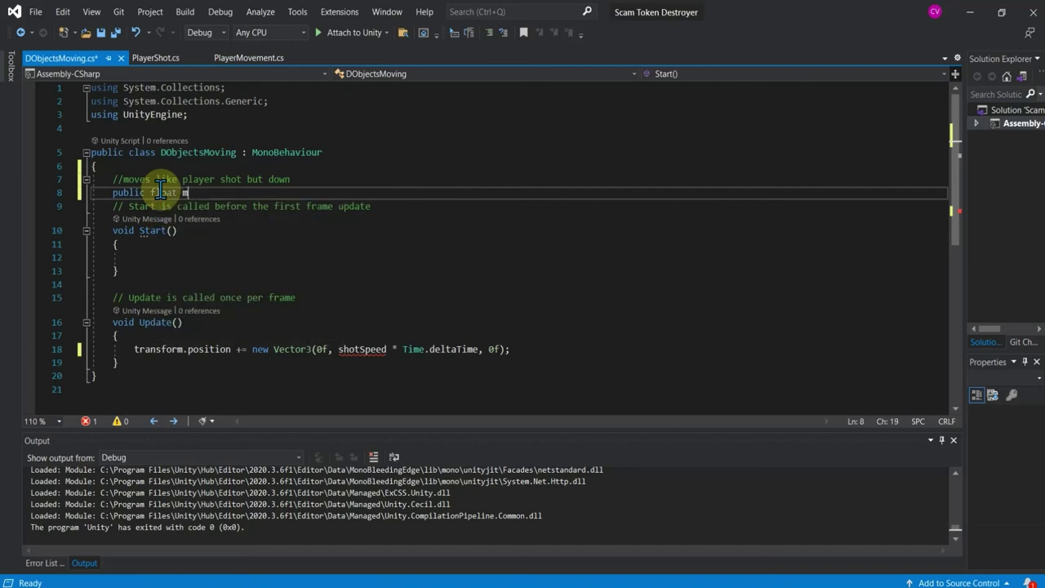
{"action": "type", "text": "oveSpeed;"}
Replace shotSpeed with moveSpeed, change += to -= so the object moves down, and save
{"action": "left_click_drag", "start_coordinate": [391, 350], "coordinate": [337, 350]}
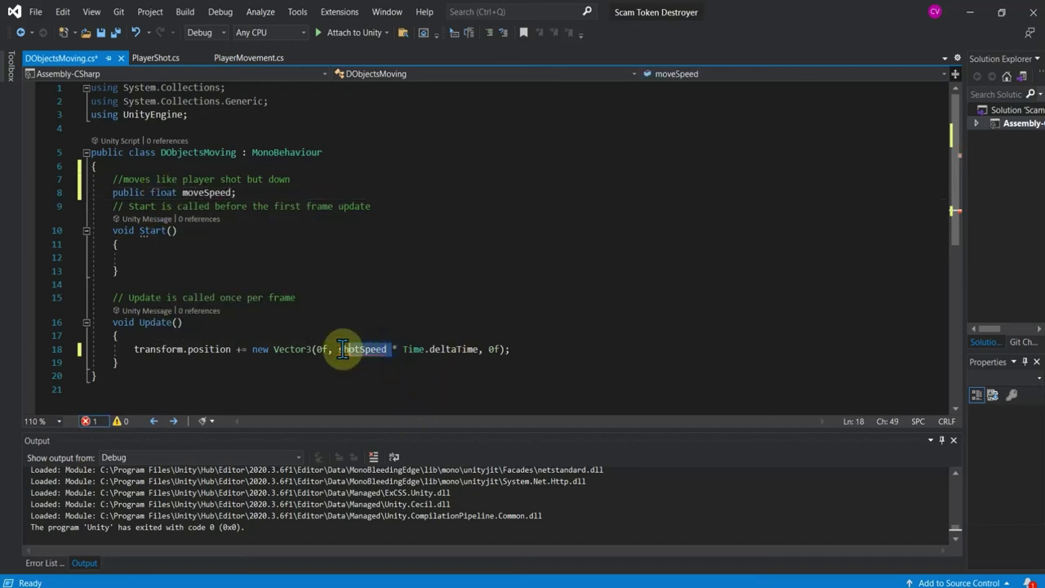
{"action": "type", "text": "mov"}
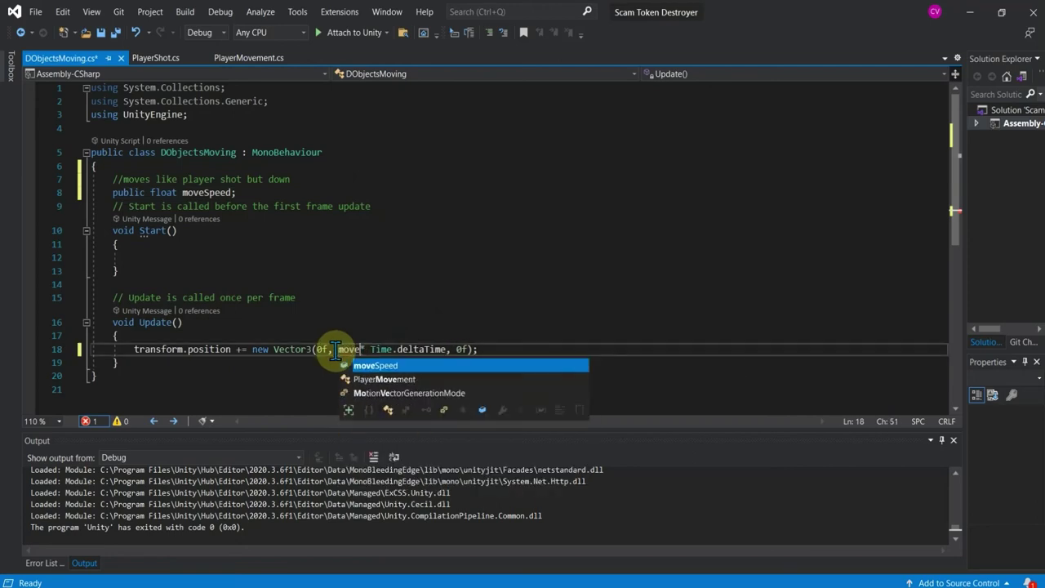
{"action": "key", "text": "Tab"}
{"action": "left_click", "coordinate": [238, 349]}
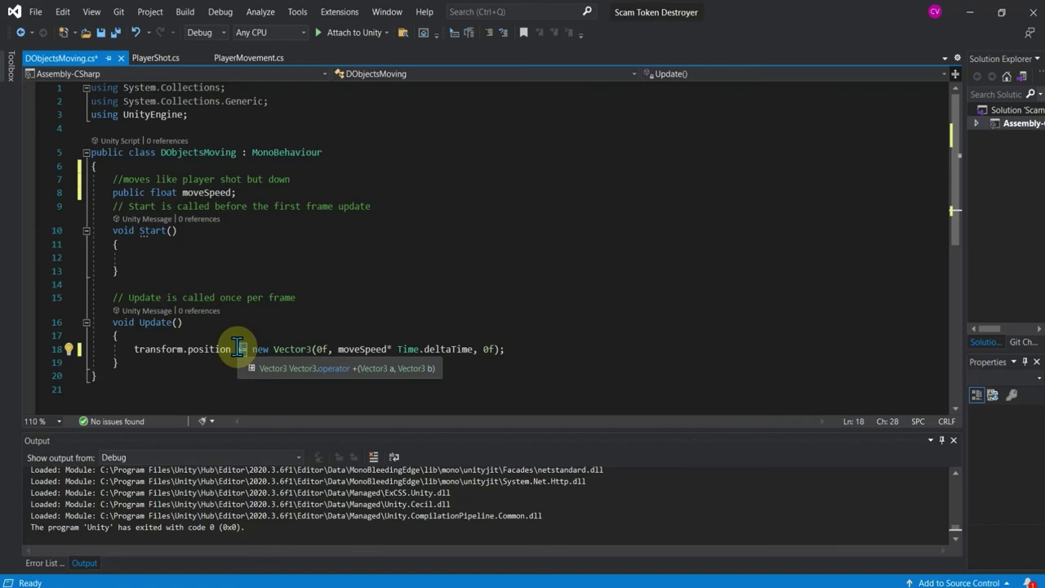
{"action": "left_click", "coordinate": [242, 348]}
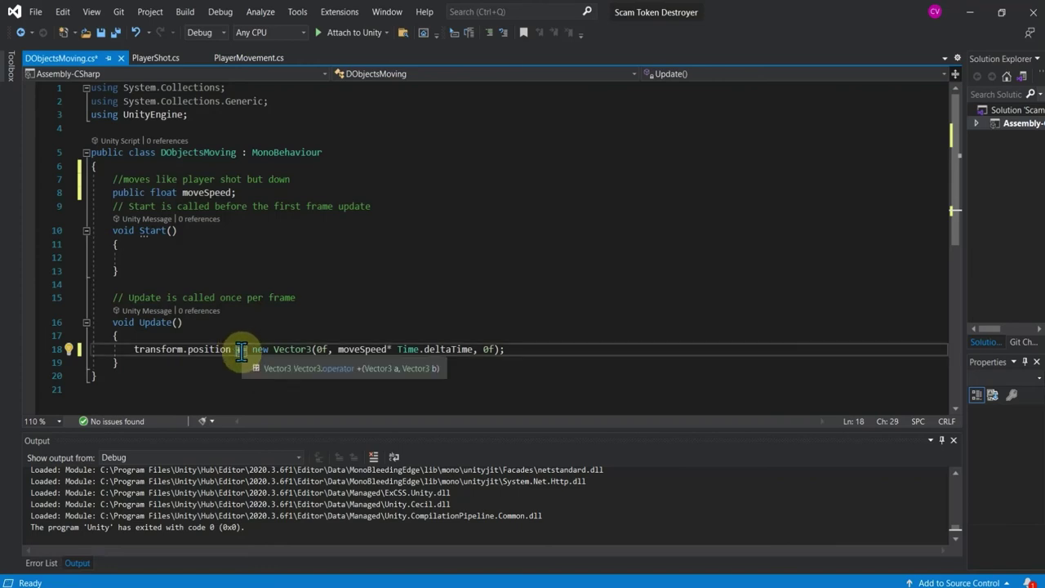
{"action": "key", "text": "BackSpace"}
{"action": "type", "text": "-"}
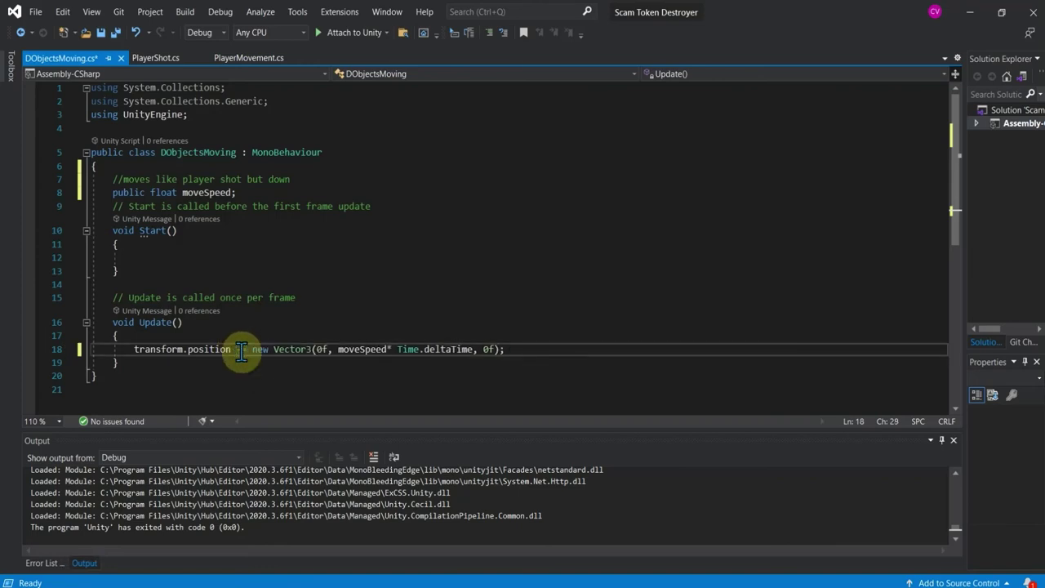
{"action": "key", "text": "ctrl+s"}
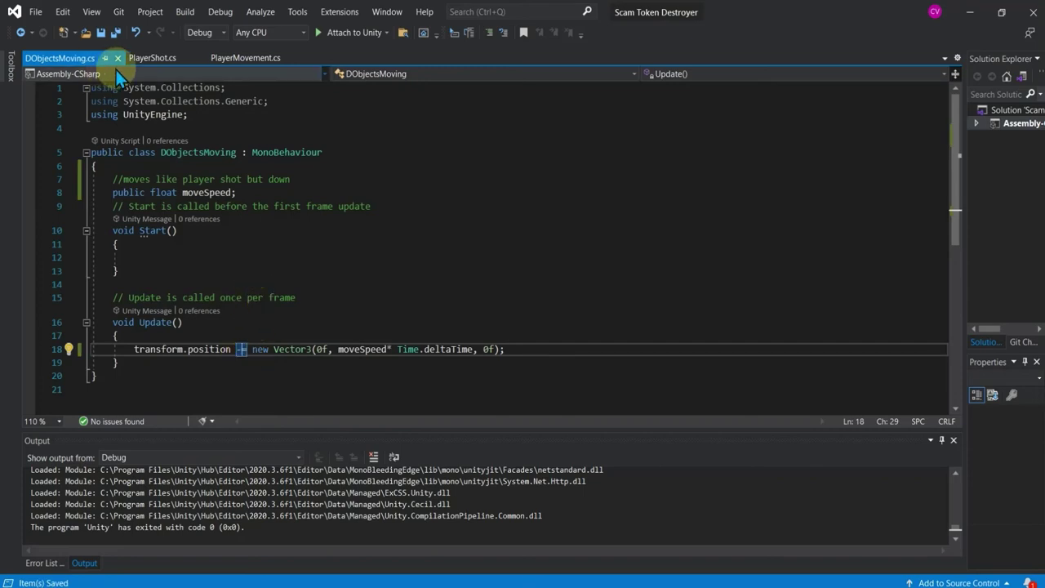
{"action": "left_click", "coordinate": [165, 61]}
{"action": "left_click", "coordinate": [54, 56]}
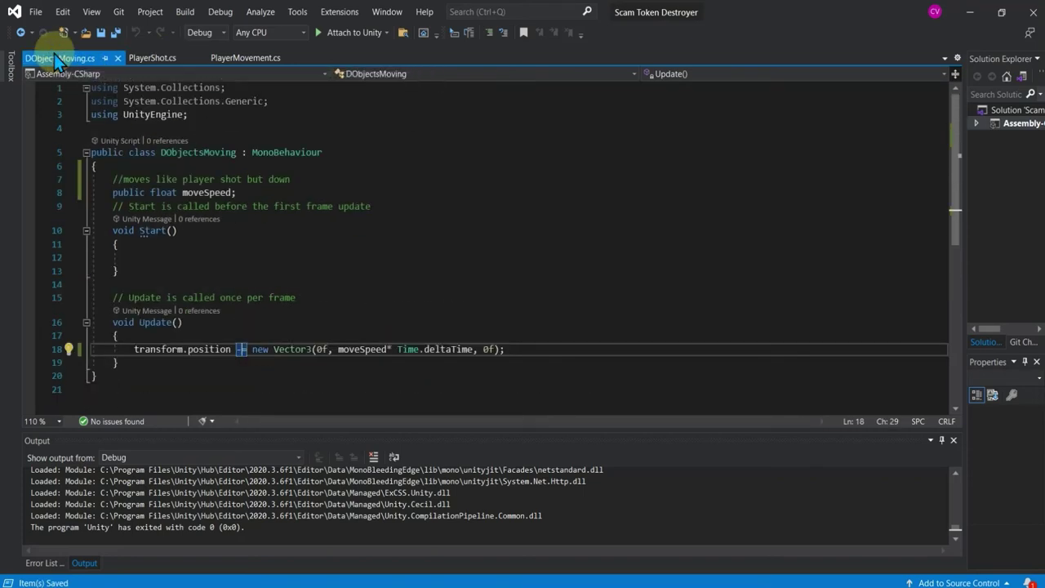
{"action": "left_click", "coordinate": [153, 366]}
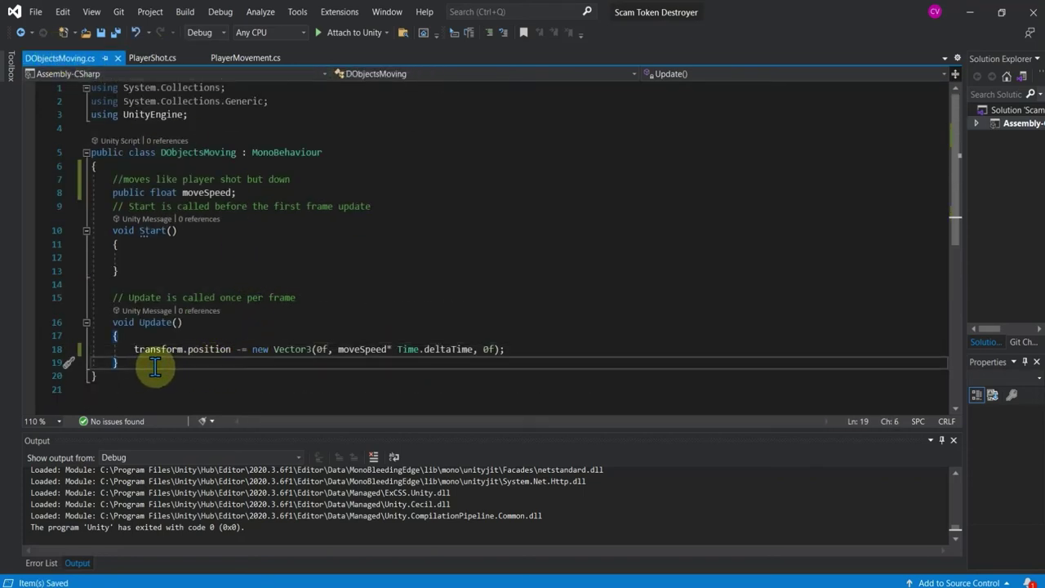
Add a death-wall comment line below the Update method in DObjectsMoving.cs
{"action": "key", "text": "Return"}
{"action": "key", "text": "Return"}
{"action": "type", "text": "//If"}
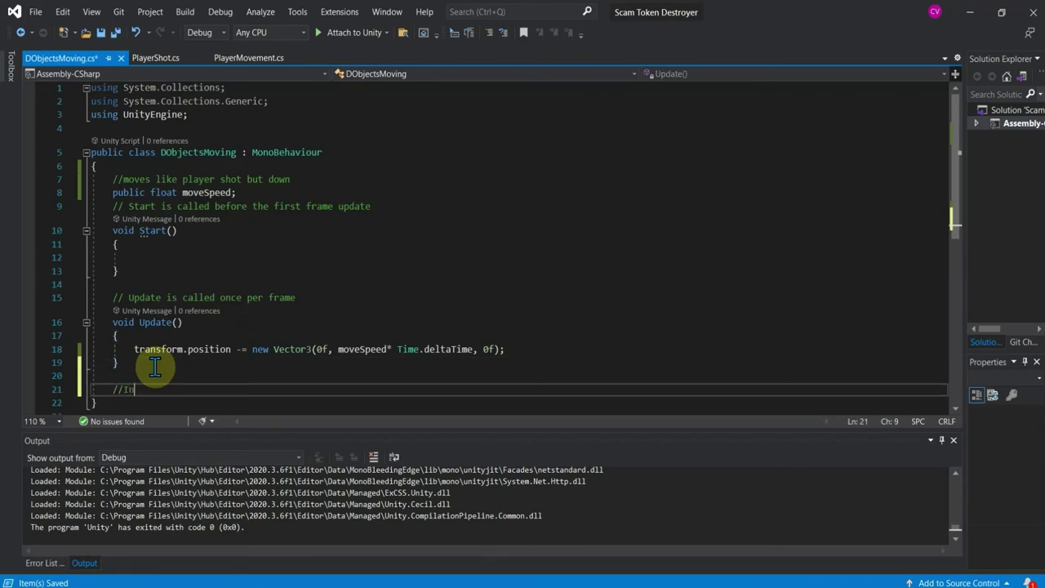
{"action": "type", "text": "ter"}
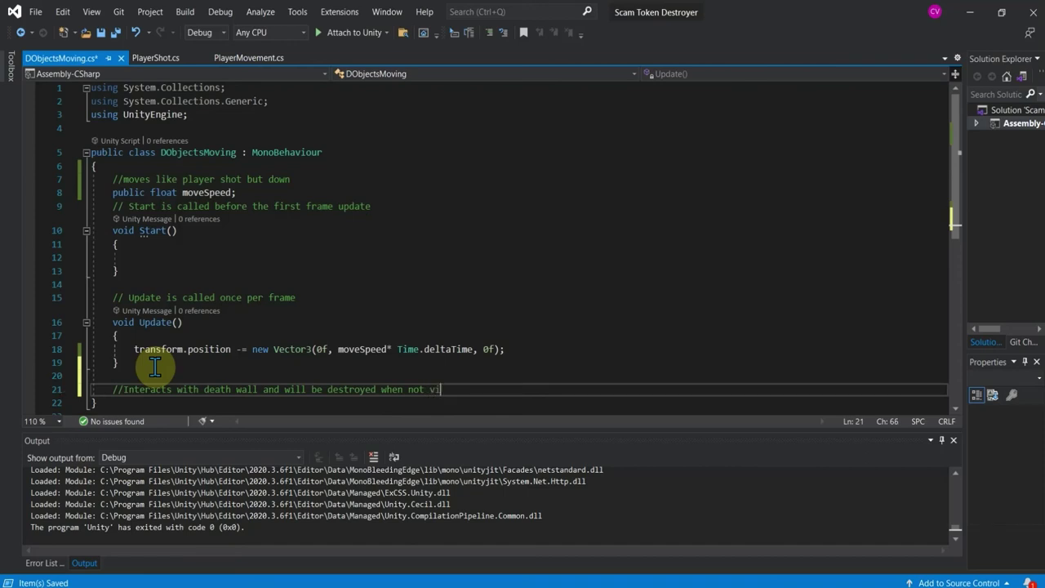
{"action": "key", "text": "Return"}
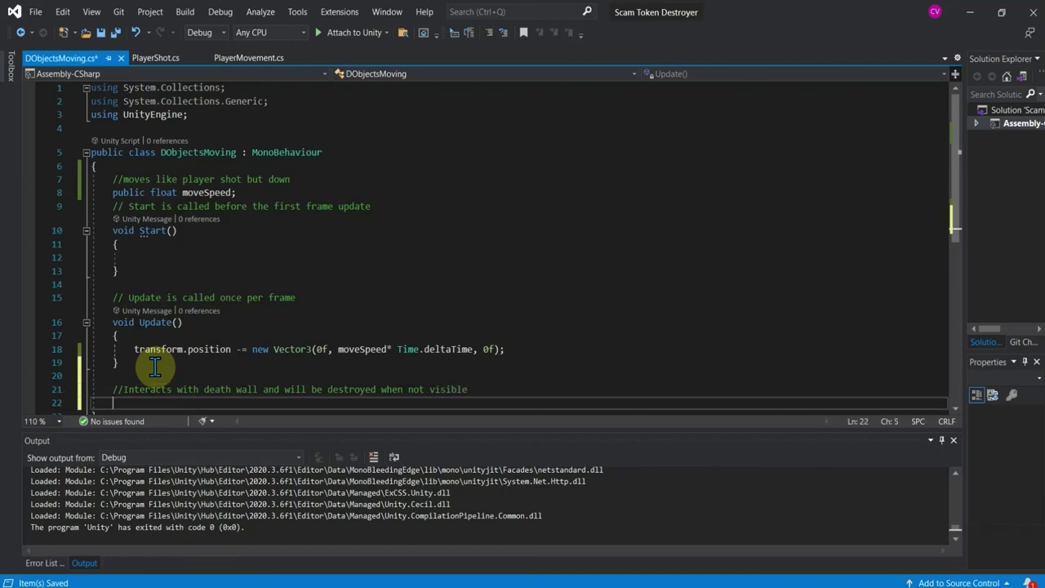
{"action": "scroll", "coordinate": [245, 278], "scroll_direction": "down", "scroll_amount": 2}
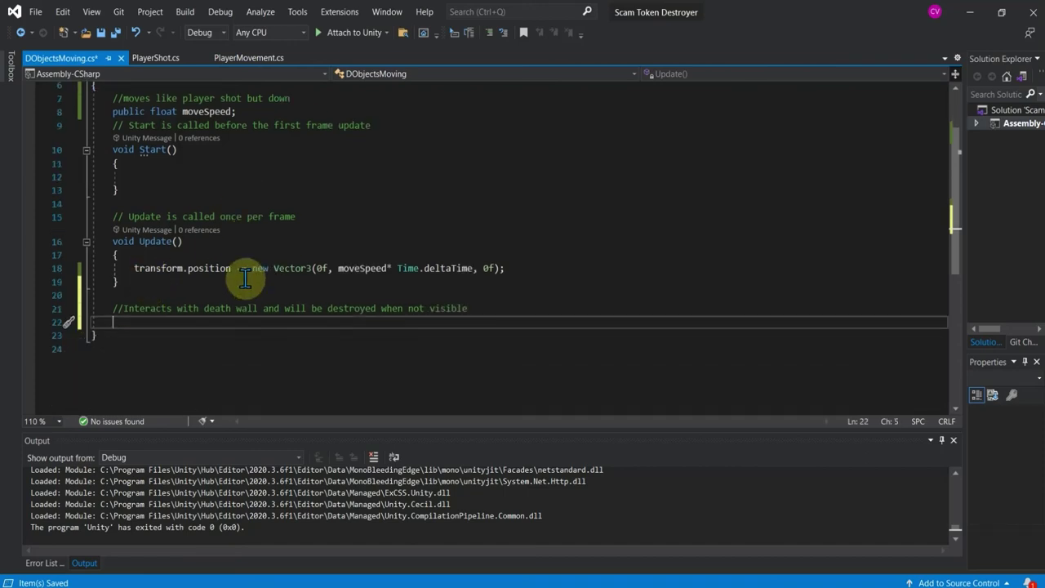
Copy the OnBecameInvisible and OnTriggerEnter2D methods from PlayerShot.cs into DObjectsMoving.cs below the comment
{"action": "left_click", "coordinate": [151, 57]}
{"action": "scroll", "coordinate": [208, 331], "scroll_direction": "down", "scroll_amount": 3}
{"action": "scroll", "coordinate": [214, 335], "scroll_direction": "down", "scroll_amount": 1}
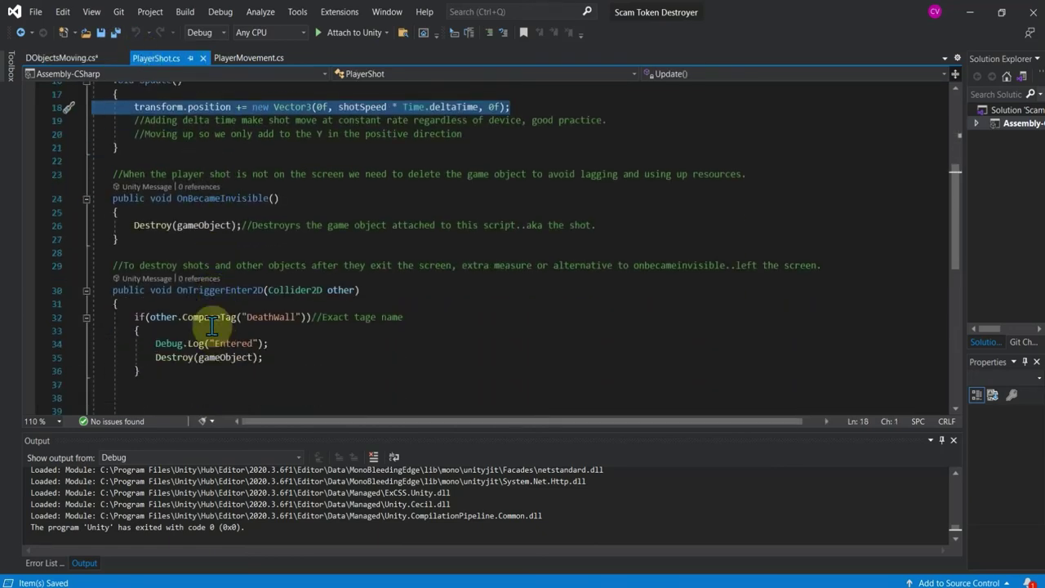
{"action": "scroll", "coordinate": [188, 379], "scroll_direction": "down", "scroll_amount": 1}
{"action": "left_click_drag", "start_coordinate": [139, 386], "coordinate": [74, 154]}
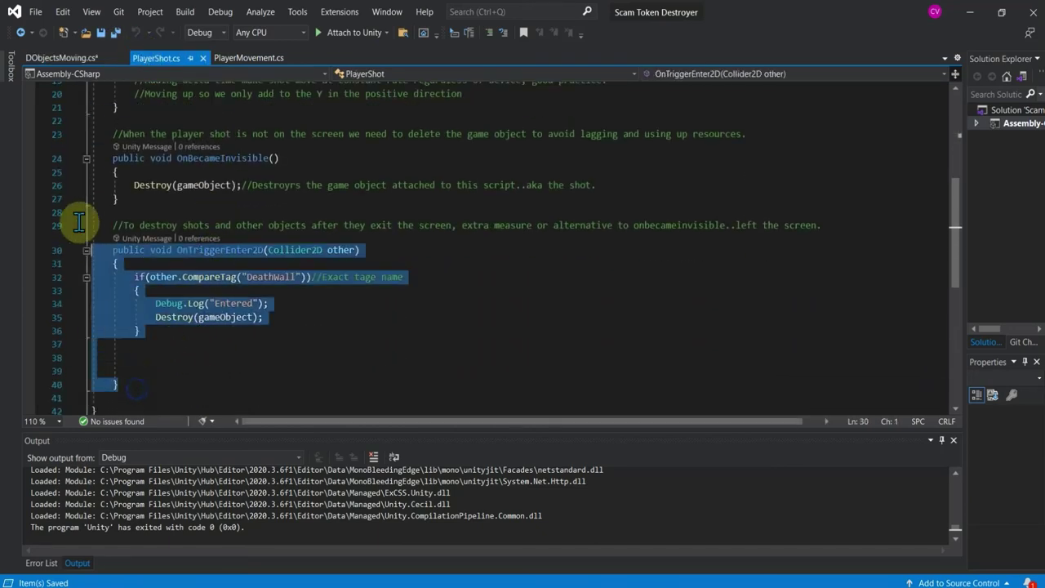
{"action": "right_click", "coordinate": [106, 157]}
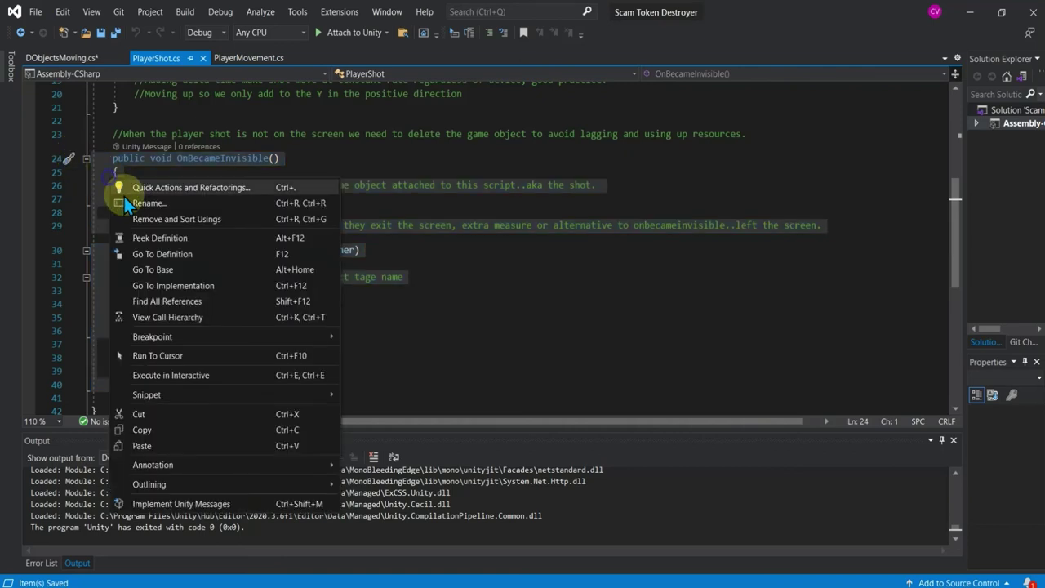
{"action": "left_click", "coordinate": [151, 428]}
{"action": "left_click", "coordinate": [82, 58]}
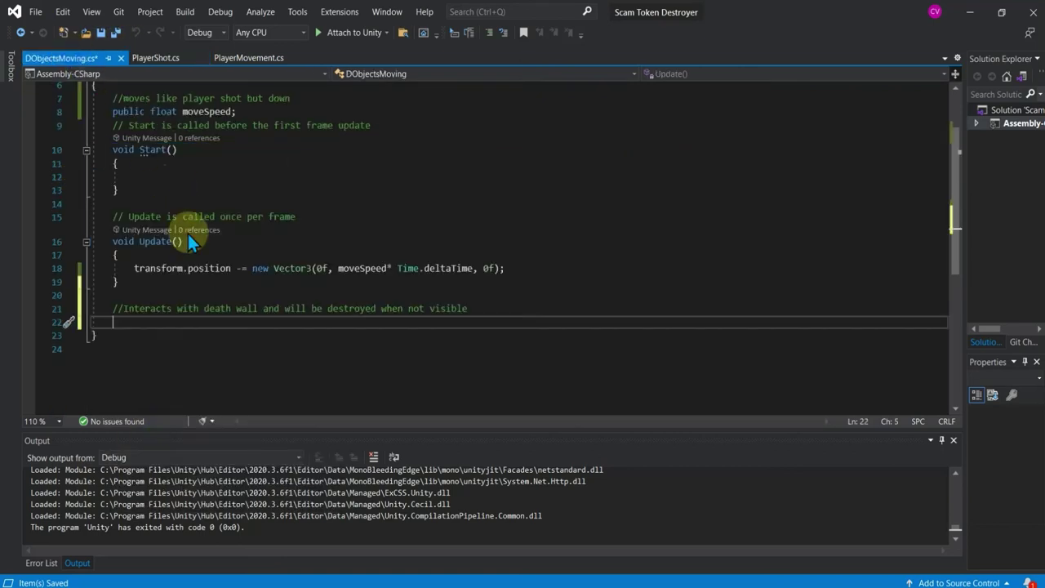
{"action": "key", "text": "ctrl+v"}
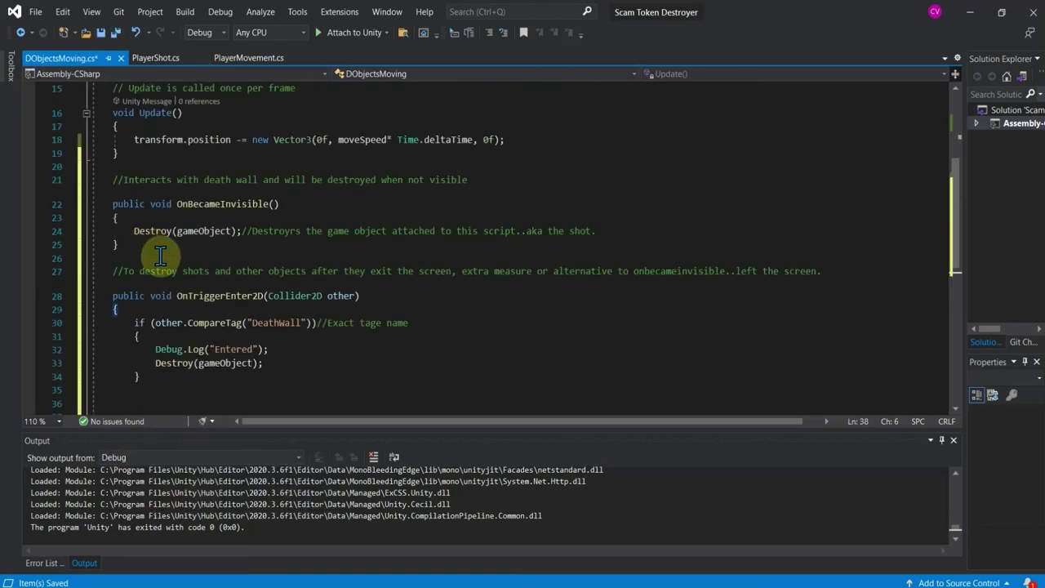
Compare the pasted methods with PlayerShot and place the cursor below PlayerShot's DeathWall check
{"action": "scroll", "coordinate": [186, 275], "scroll_direction": "down", "scroll_amount": 1}
{"action": "scroll", "coordinate": [209, 245], "scroll_direction": "up", "scroll_amount": 2}
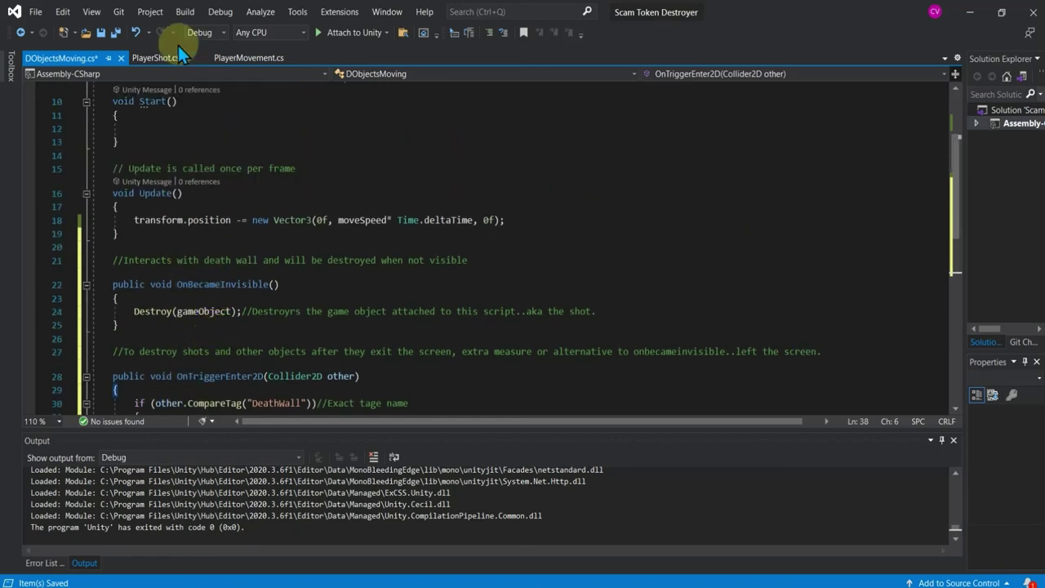
{"action": "left_click", "coordinate": [157, 58]}
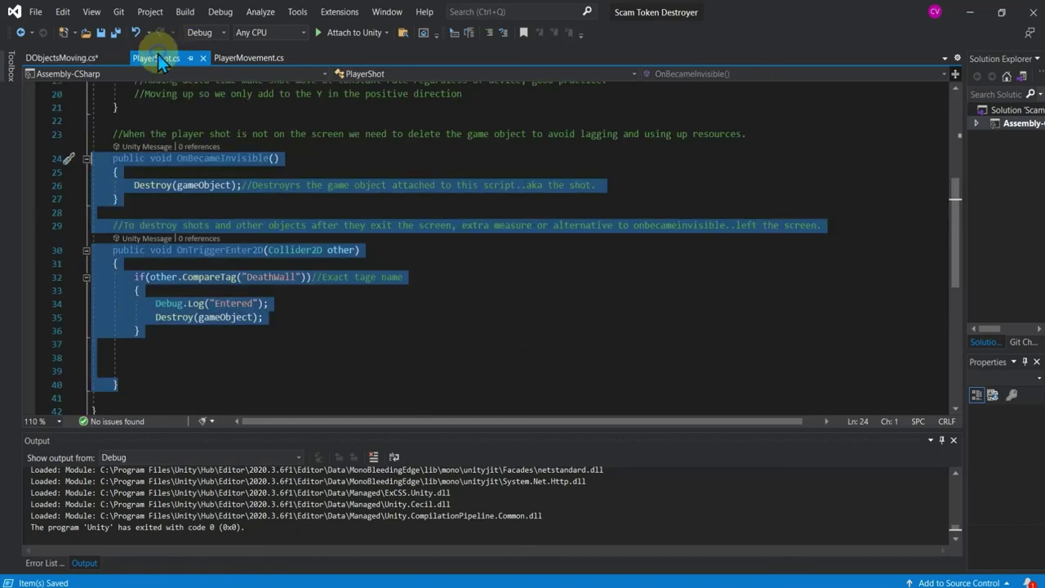
{"action": "left_click", "coordinate": [72, 58]}
{"action": "left_click", "coordinate": [333, 283]}
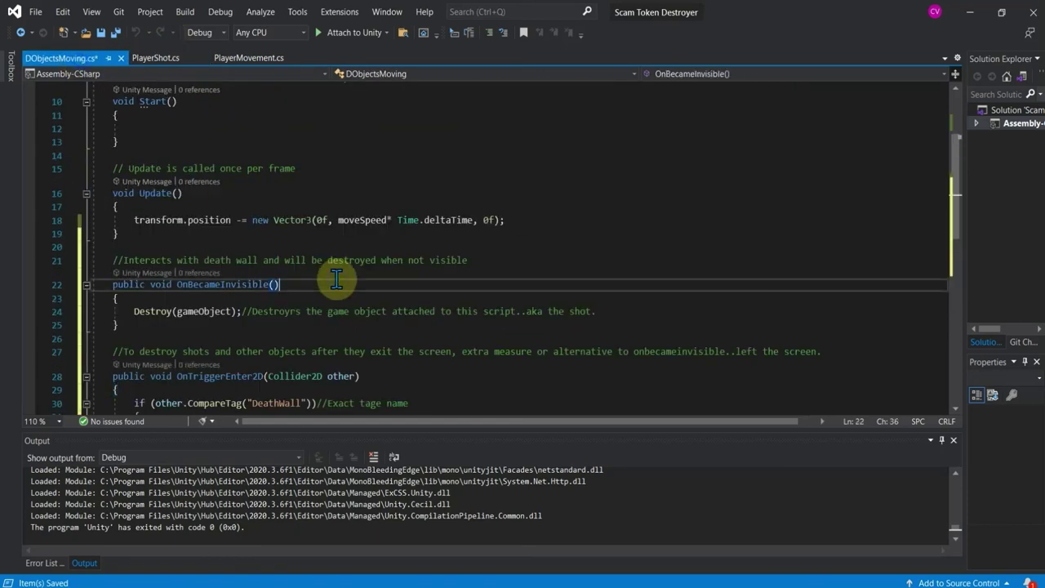
{"action": "left_click", "coordinate": [160, 58]}
{"action": "left_click", "coordinate": [184, 303]}
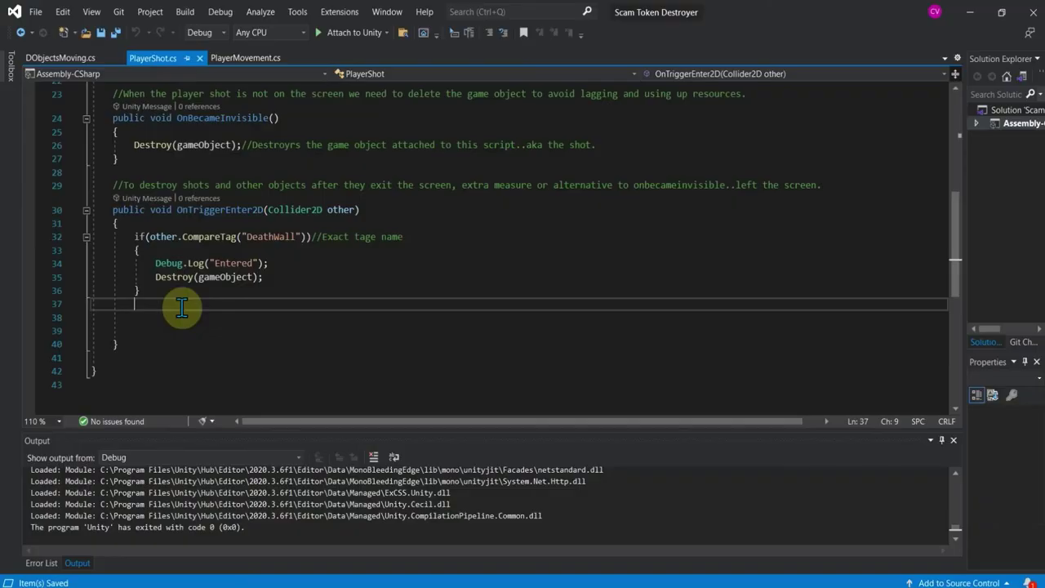
Add a comment in PlayerShot and paste a copy of the DeathWall if-block below it
{"action": "key", "text": "Return"}
{"action": "type", "text": "//"}
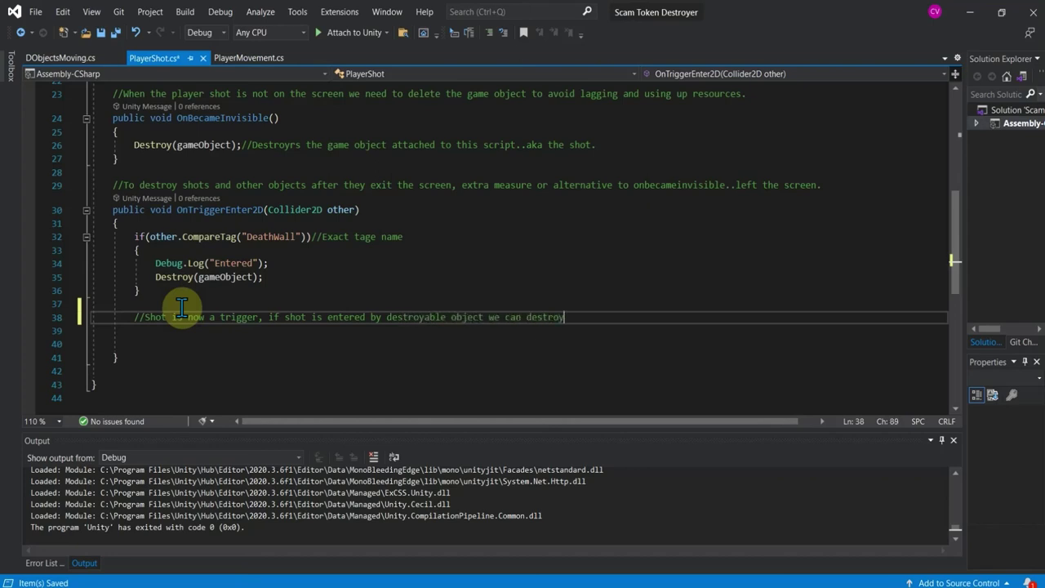
{"action": "type", "text": "ct"}
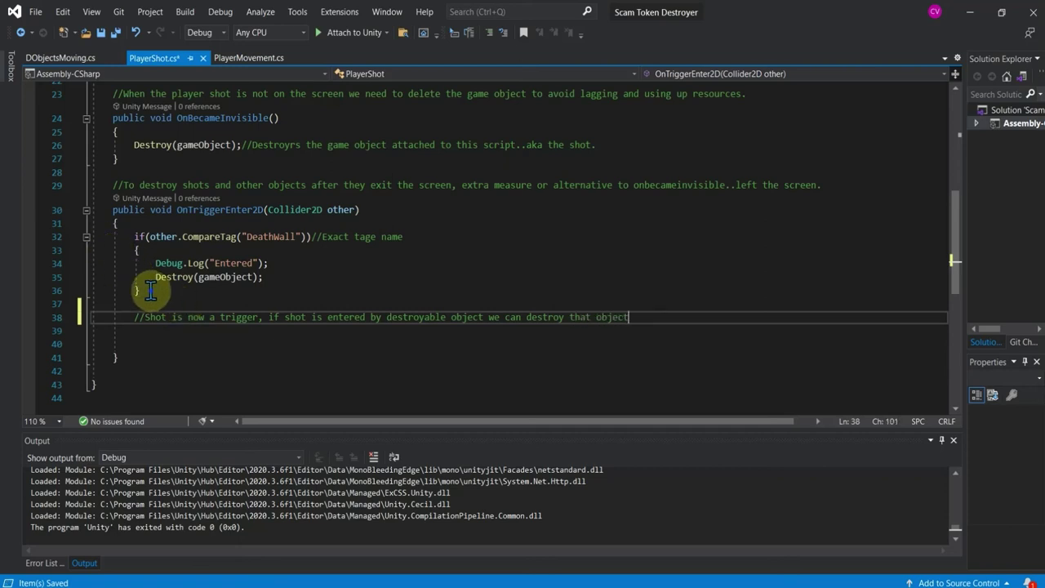
{"action": "left_click_drag", "start_coordinate": [146, 290], "coordinate": [90, 237]}
{"action": "right_click", "coordinate": [115, 256]}
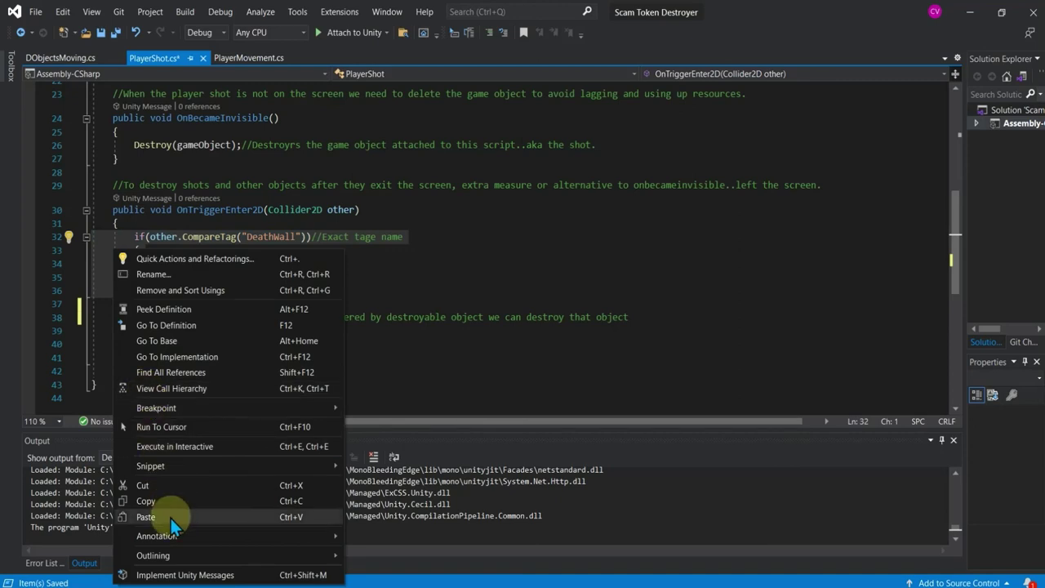
{"action": "left_click", "coordinate": [170, 500]}
{"action": "left_click", "coordinate": [159, 341]}
{"action": "left_click", "coordinate": [156, 334]}
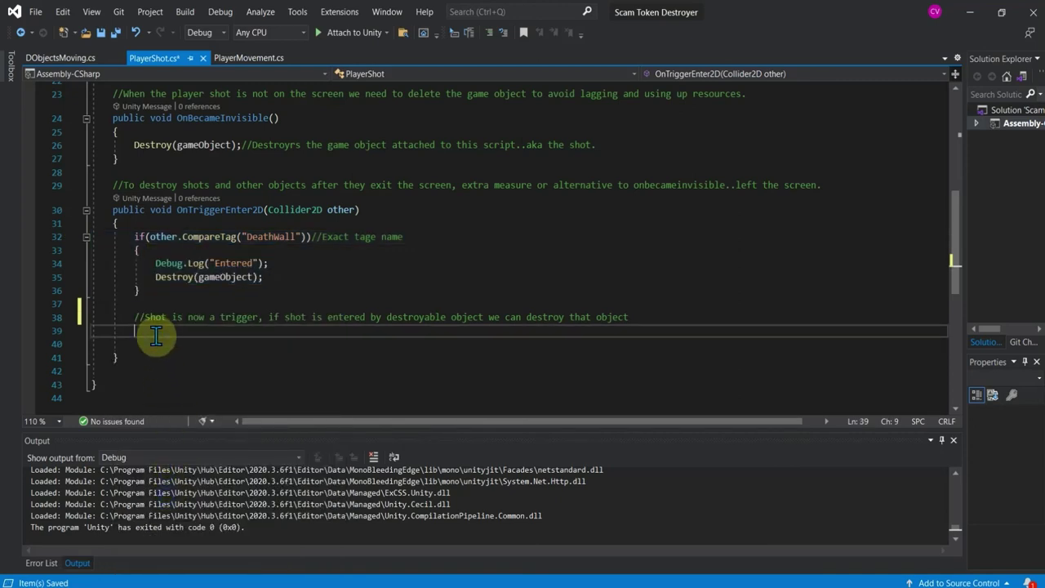
{"action": "key", "text": "ctrl+v"}
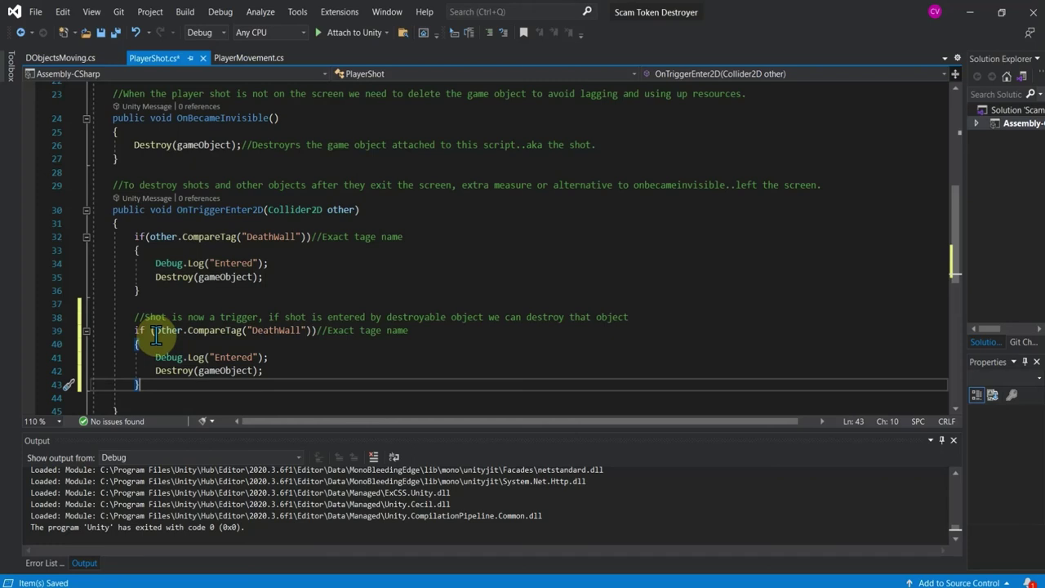
Remove the Debug.Log lines from both the original and the copied if-blocks
{"action": "left_click_drag", "start_coordinate": [269, 358], "coordinate": [82, 357]}
{"action": "key", "text": "Delete"}
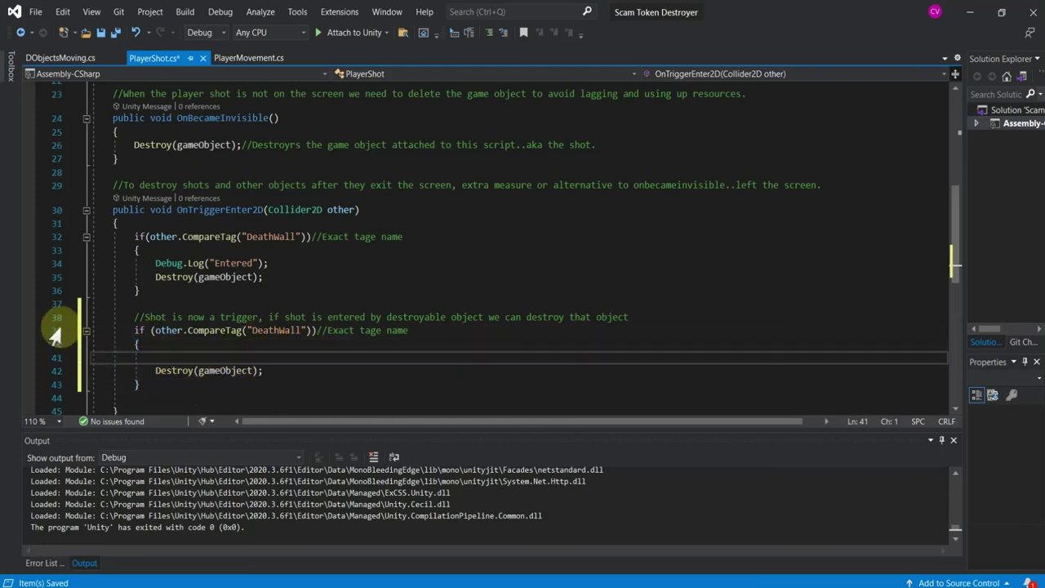
{"action": "left_click_drag", "start_coordinate": [270, 263], "coordinate": [3, 261]}
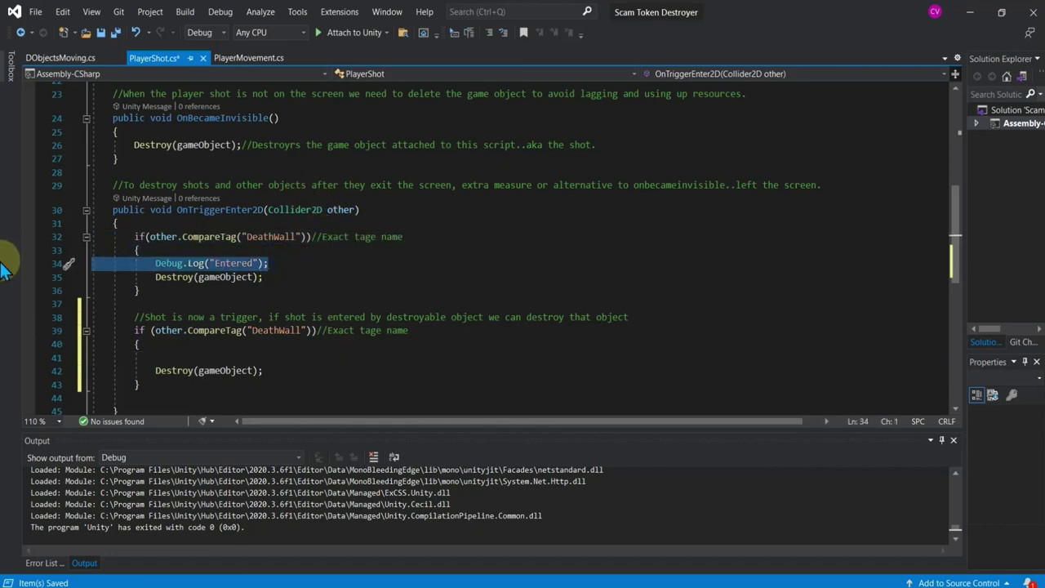
{"action": "key", "text": "Delete"}
{"action": "key", "text": "Delete"}
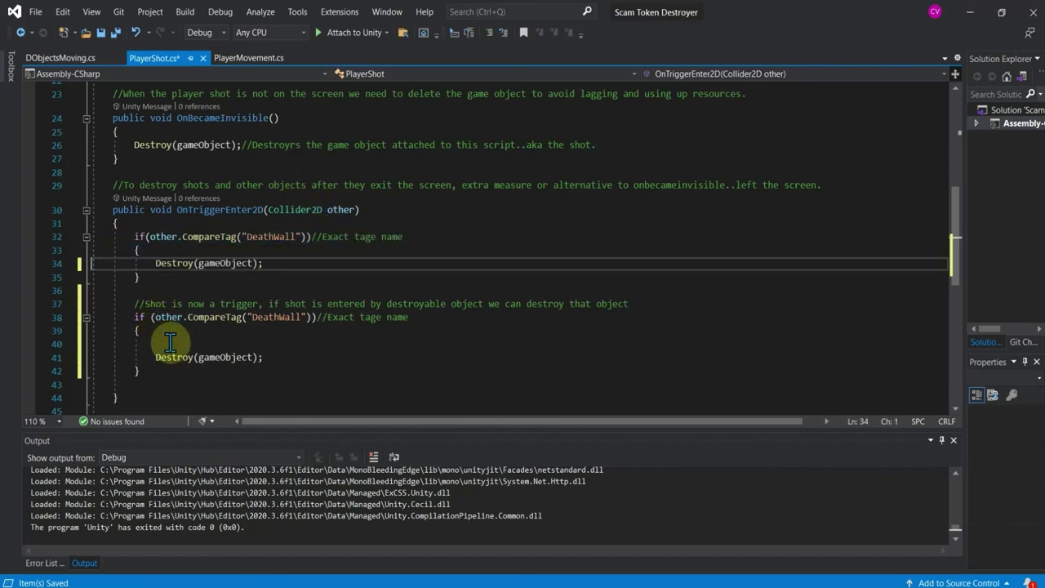
{"action": "left_click", "coordinate": [169, 343]}
{"action": "key", "text": "BackSpace"}
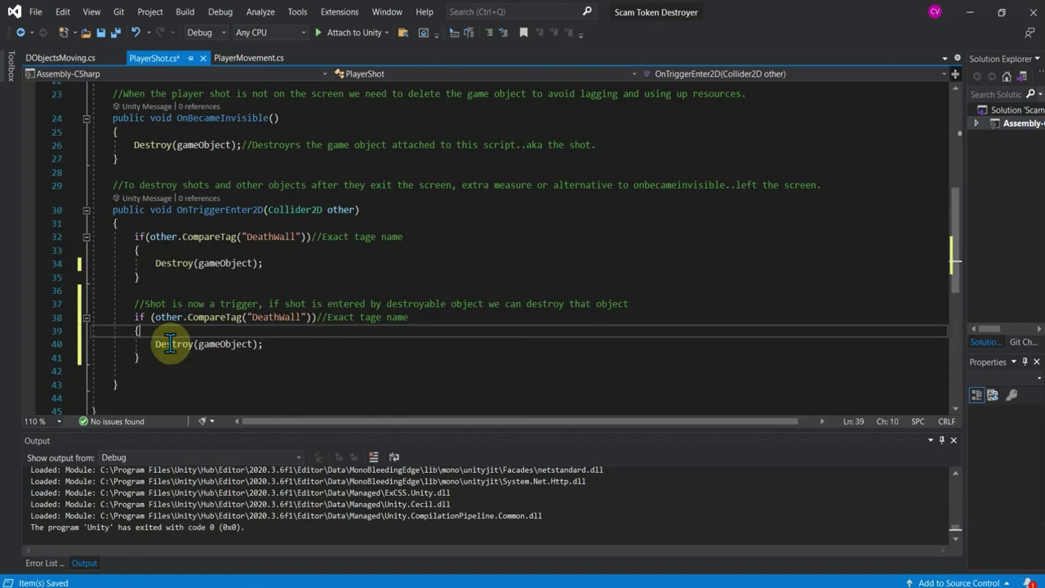
Change the copied block's tag from DeathWall to "DObjects" and save PlayerShot.cs
{"action": "left_click_drag", "start_coordinate": [301, 318], "coordinate": [255, 320]}
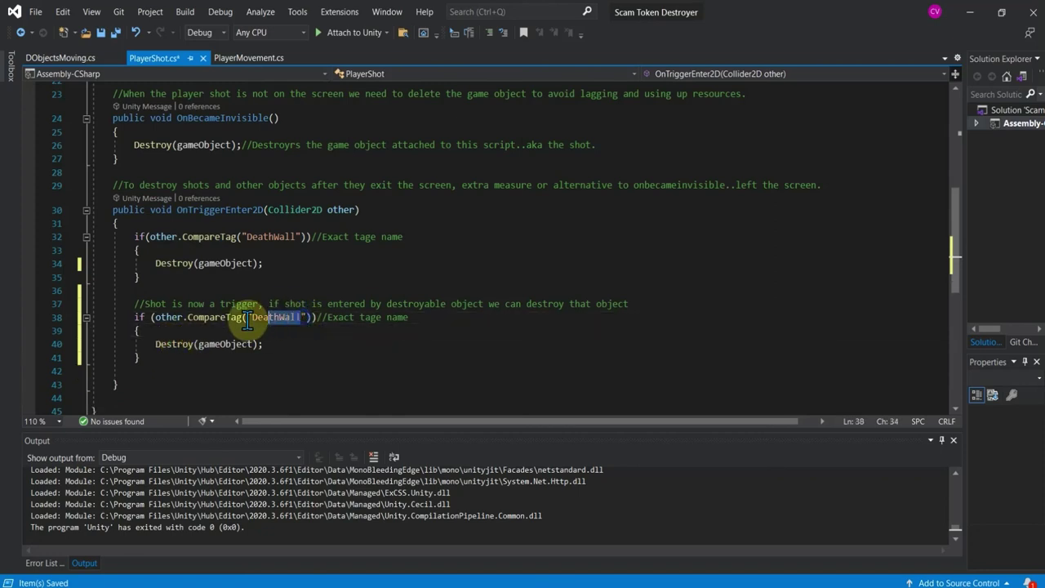
{"action": "type", "text": "O"}
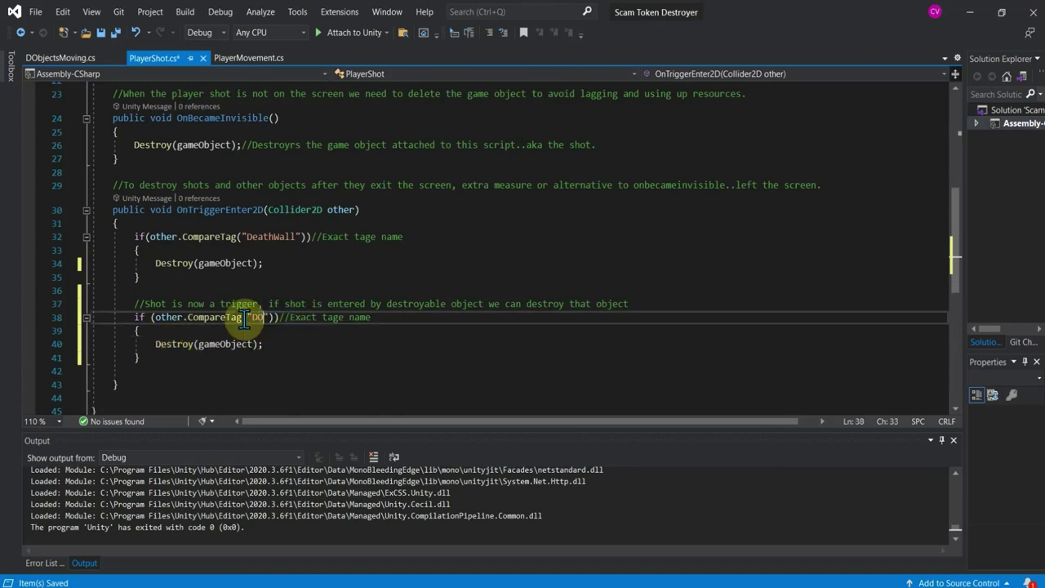
{"action": "type", "text": "bjects"}
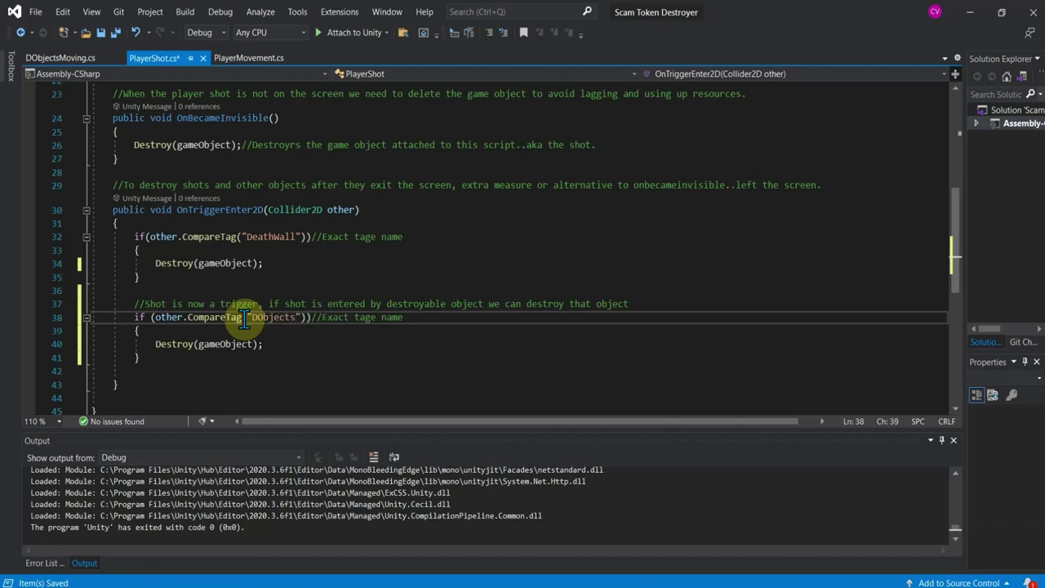
{"action": "left_click", "coordinate": [216, 360]}
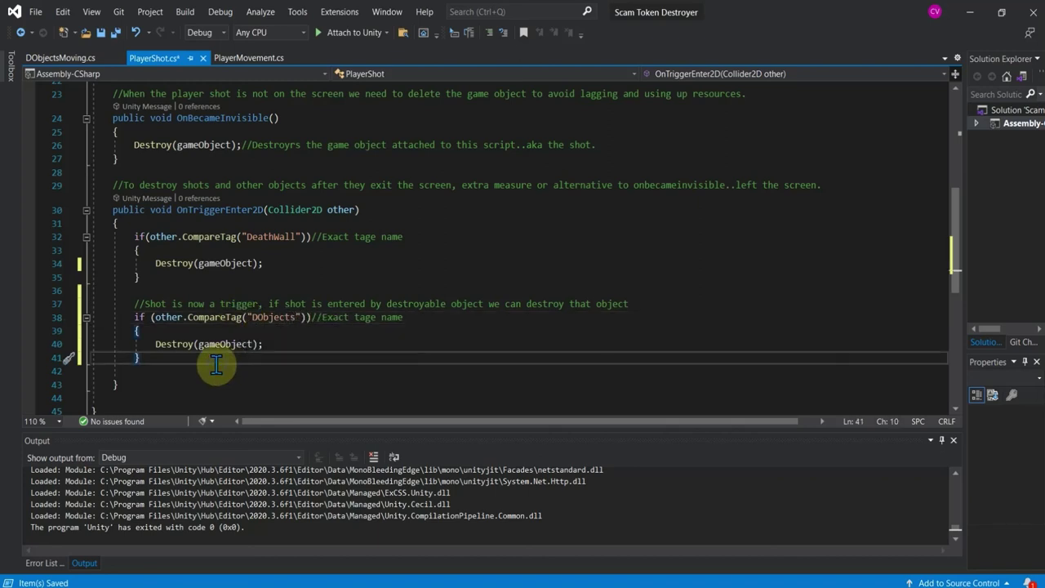
{"action": "key", "text": "ctrl+s"}
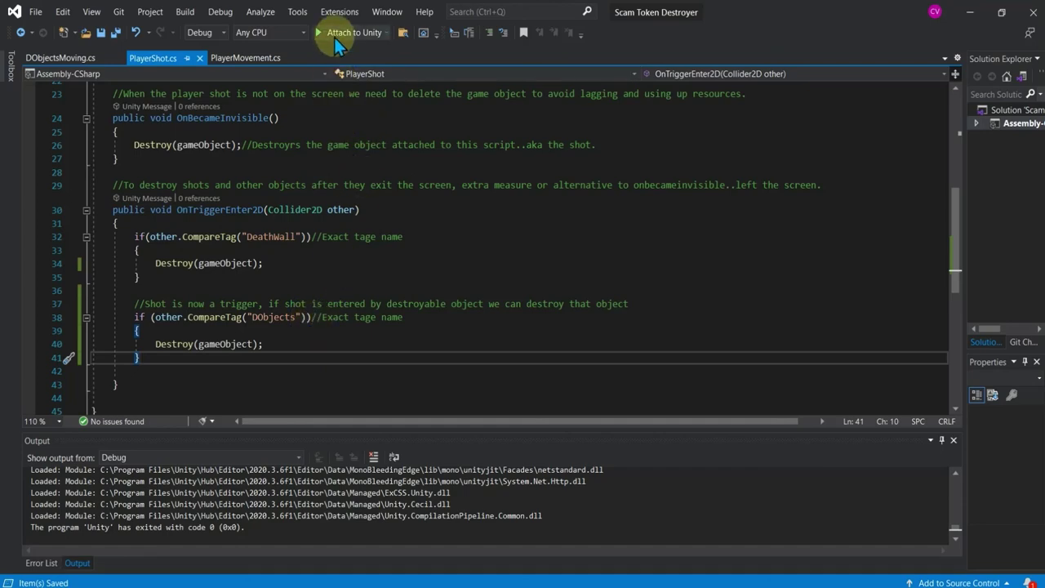
Attach the Visual Studio debugger to Unity, stop it, and return to the Unity editor
{"action": "left_click", "coordinate": [336, 35]}
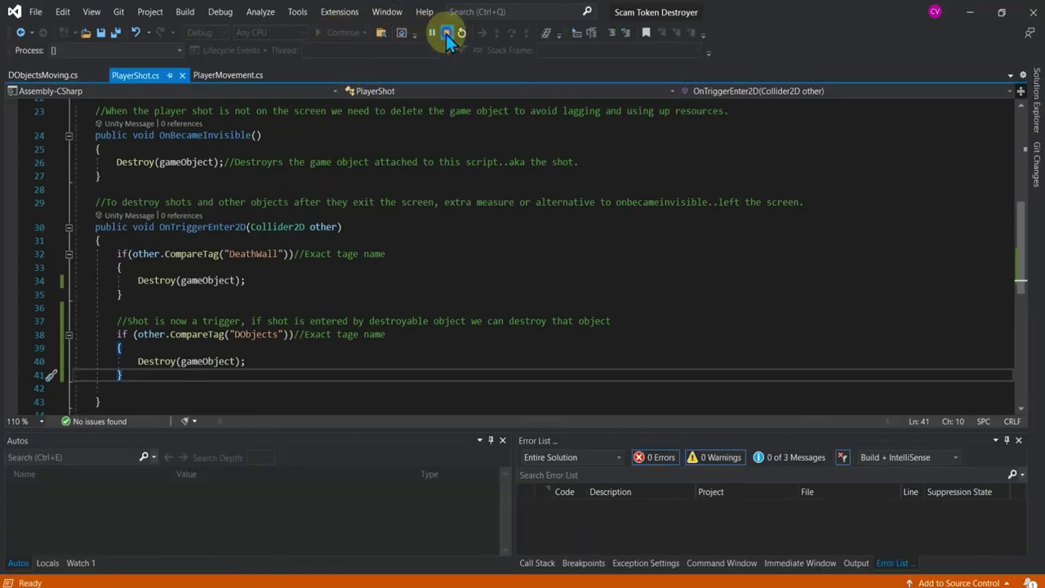
{"action": "left_click", "coordinate": [447, 34]}
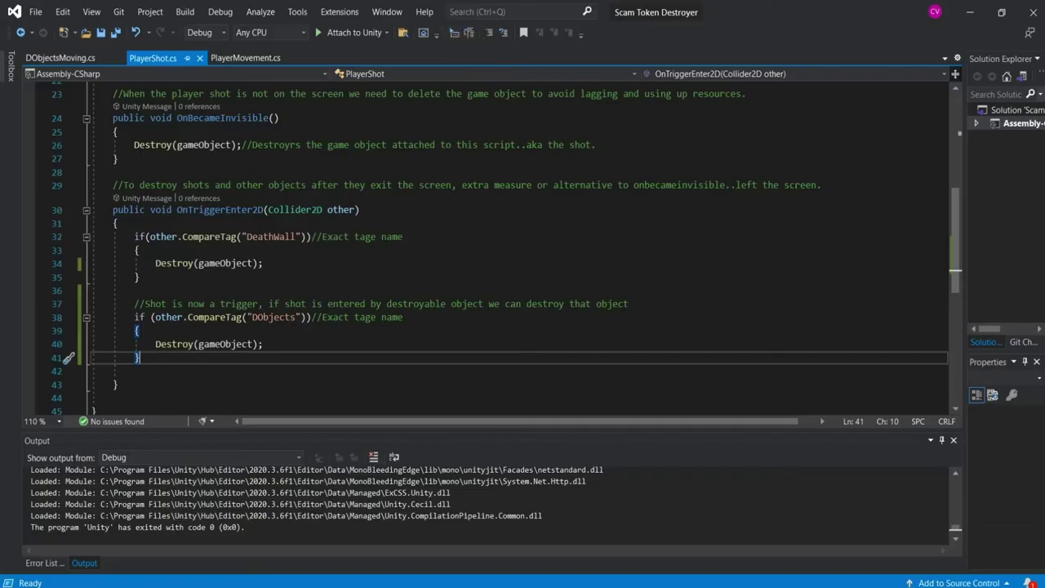
{"action": "key", "text": "alt+Tab"}
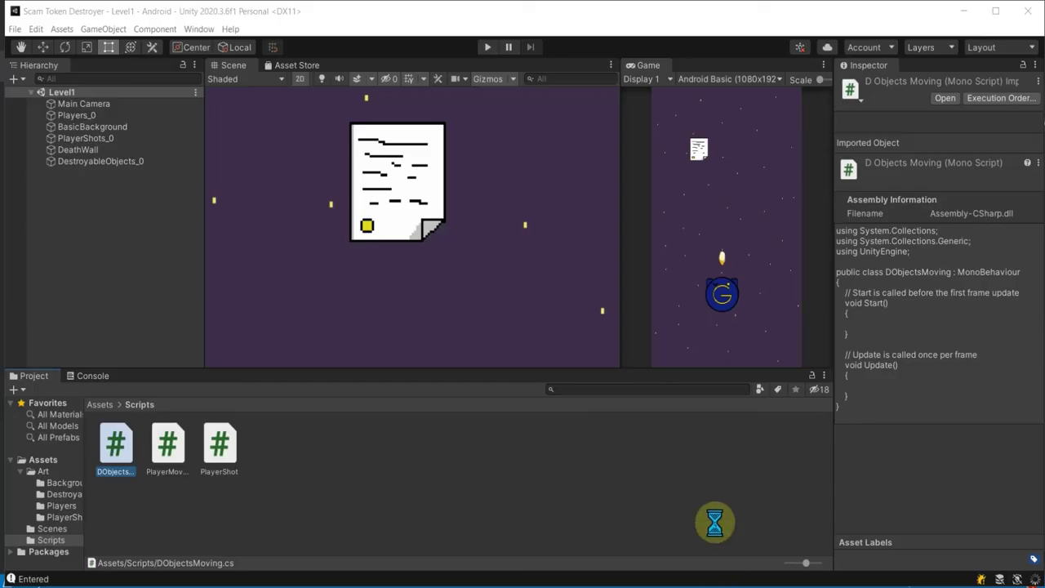
Add the DObjectsMoving script to DestroyableObjects_0, giving Move Speed 2
{"action": "left_click", "coordinate": [102, 162]}
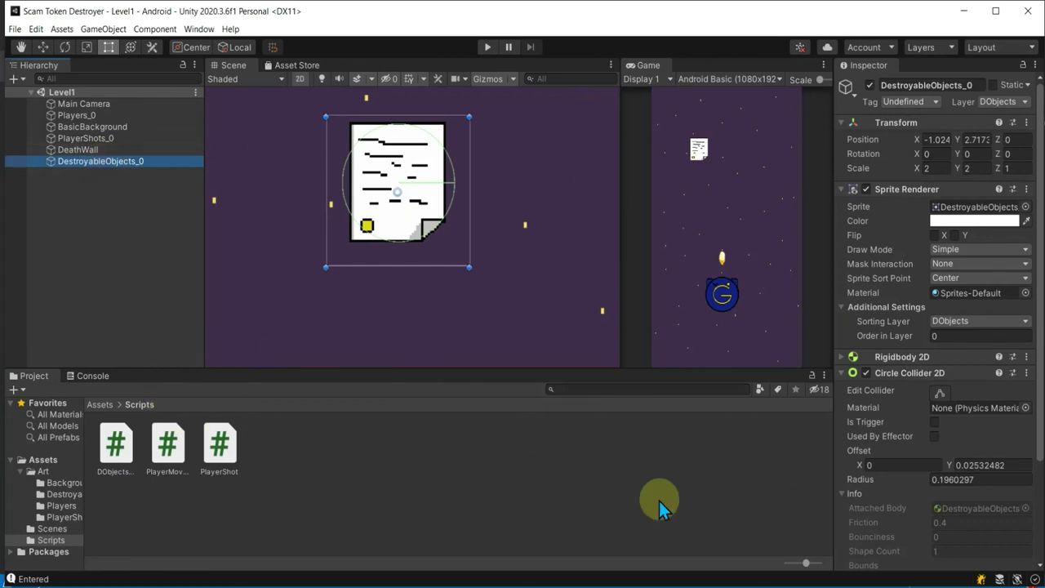
{"action": "mouse_move", "coordinate": [112, 437]}
{"action": "left_mouse_down"}
{"action": "mouse_move", "coordinate": [947, 561]}
{"action": "mouse_move", "coordinate": [911, 327]}
{"action": "mouse_move", "coordinate": [851, 375]}
{"action": "left_mouse_up"}
{"action": "scroll", "coordinate": [910, 327], "scroll_direction": "up", "scroll_amount": 10}
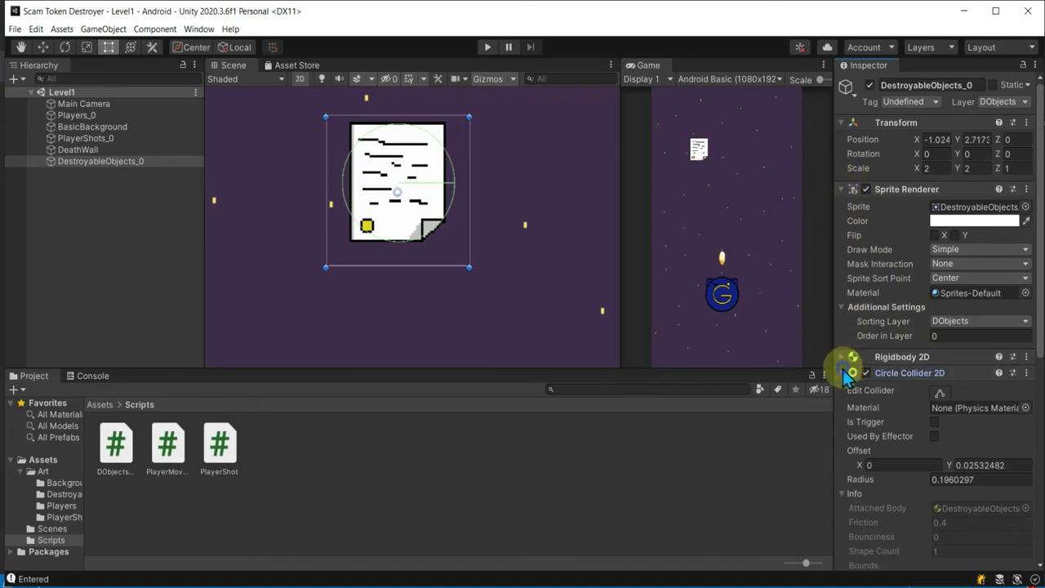
{"action": "left_click", "coordinate": [847, 371]}
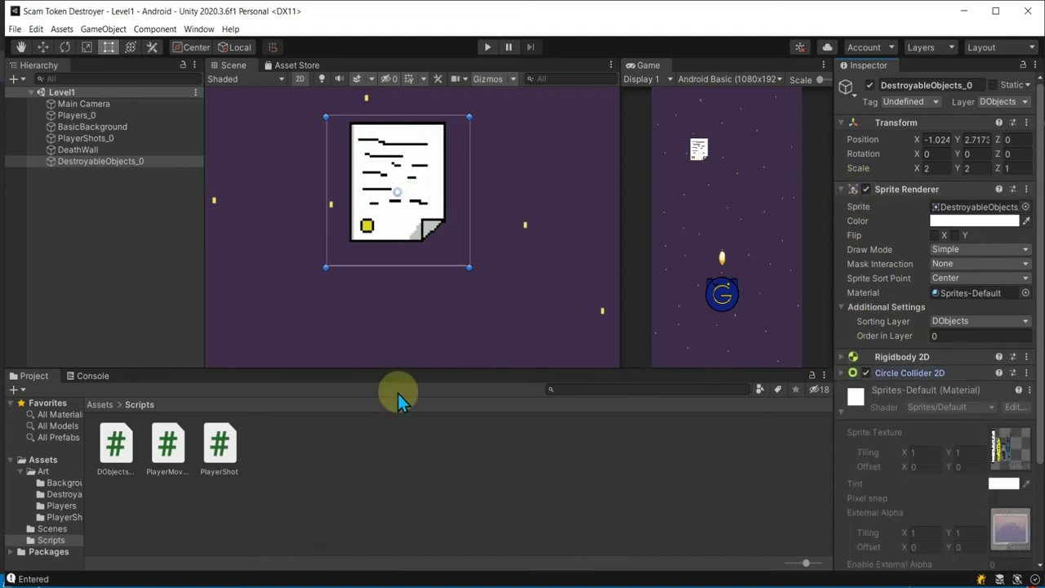
{"action": "left_click", "coordinate": [842, 411]}
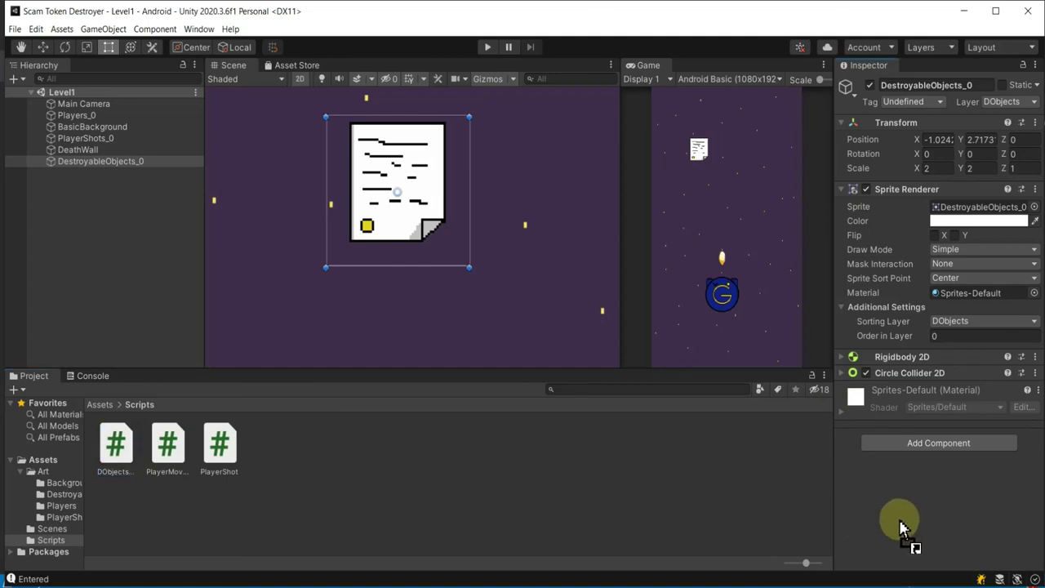
{"action": "left_click_drag", "start_coordinate": [135, 454], "coordinate": [900, 521]}
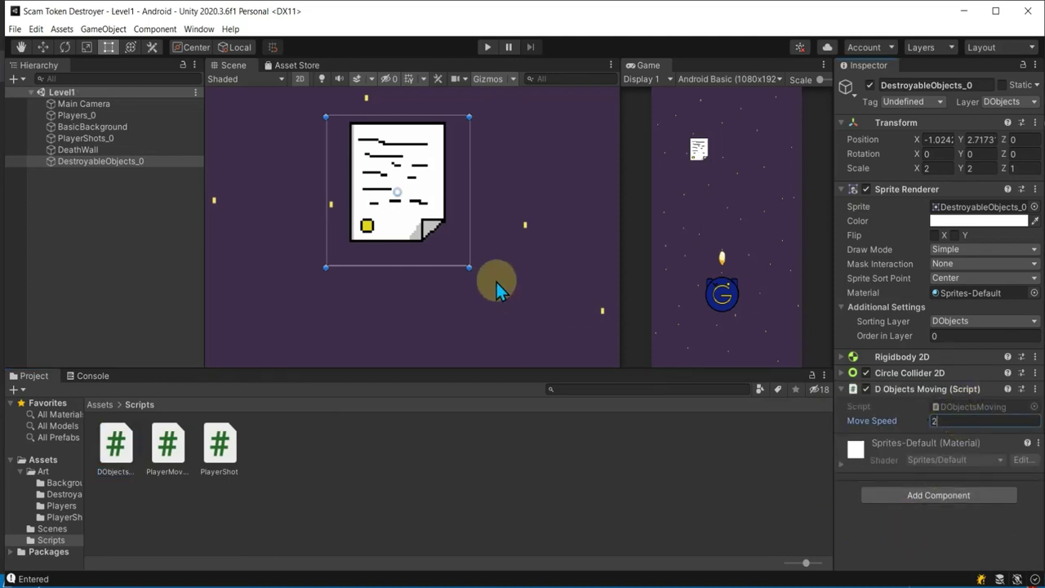
{"action": "left_click", "coordinate": [498, 214]}
Test-play the level, then move the document sprite to the top centre (X 0.01, Y 2.77)
{"action": "left_click", "coordinate": [489, 47]}
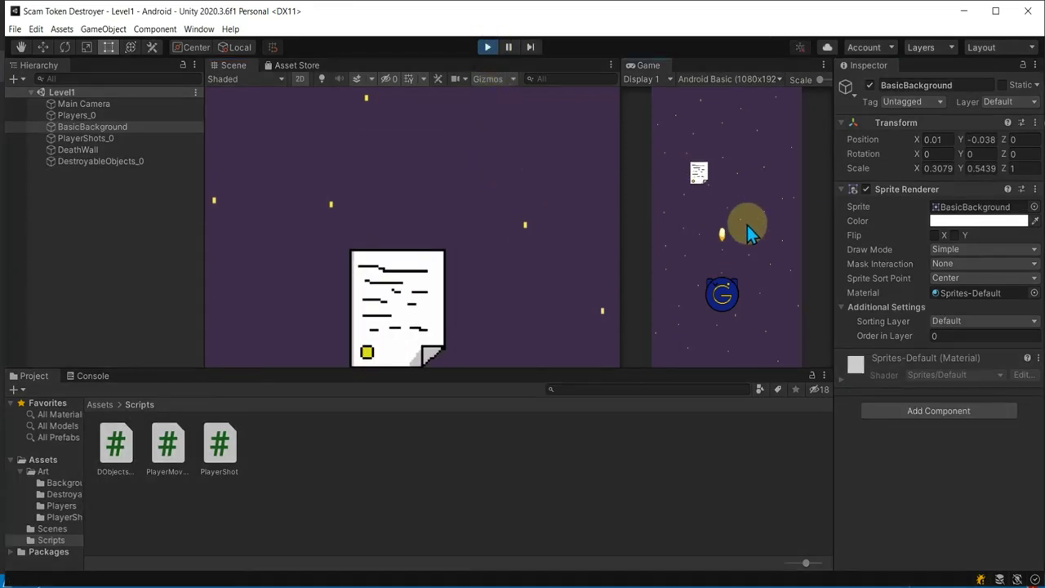
{"action": "left_click", "coordinate": [489, 46]}
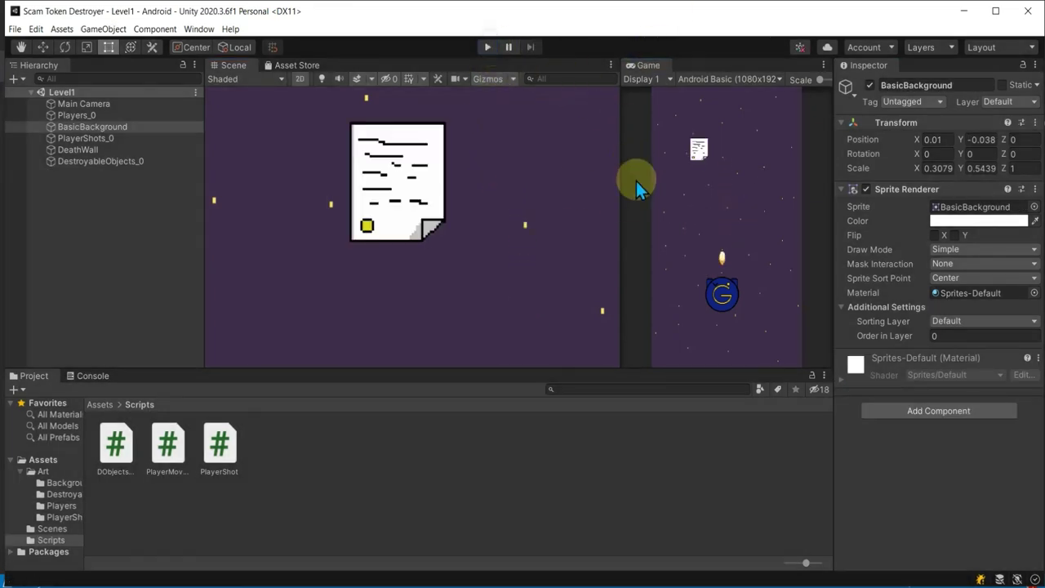
{"action": "scroll", "coordinate": [544, 239], "scroll_direction": "down", "scroll_amount": 3}
{"action": "scroll", "coordinate": [544, 239], "scroll_direction": "down", "scroll_amount": 3}
{"action": "scroll", "coordinate": [544, 240], "scroll_direction": "down", "scroll_amount": 1}
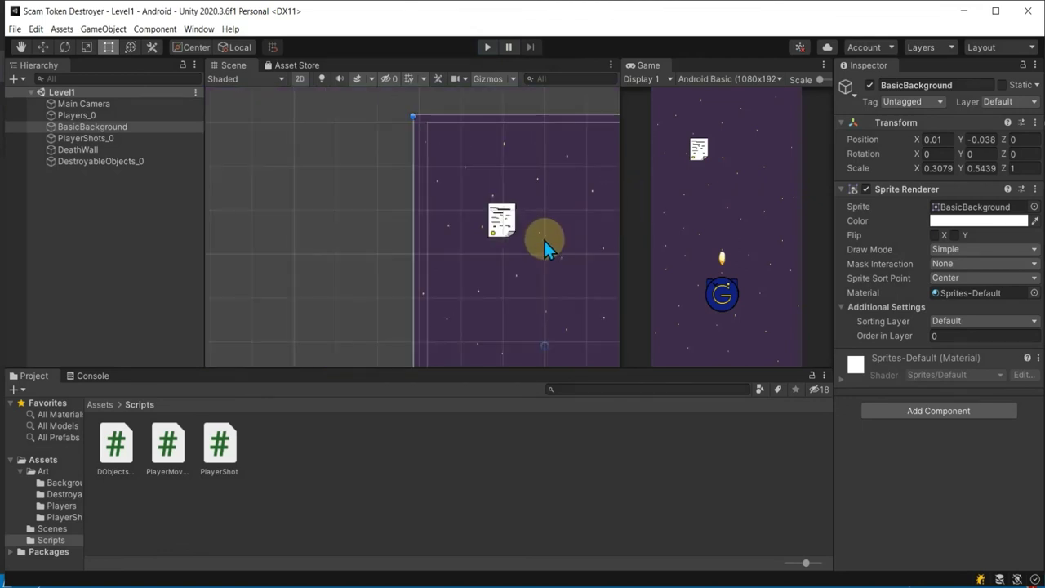
{"action": "middle_click_drag", "start_coordinate": [545, 241], "coordinate": [453, 149]}
{"action": "left_click", "coordinate": [417, 143]}
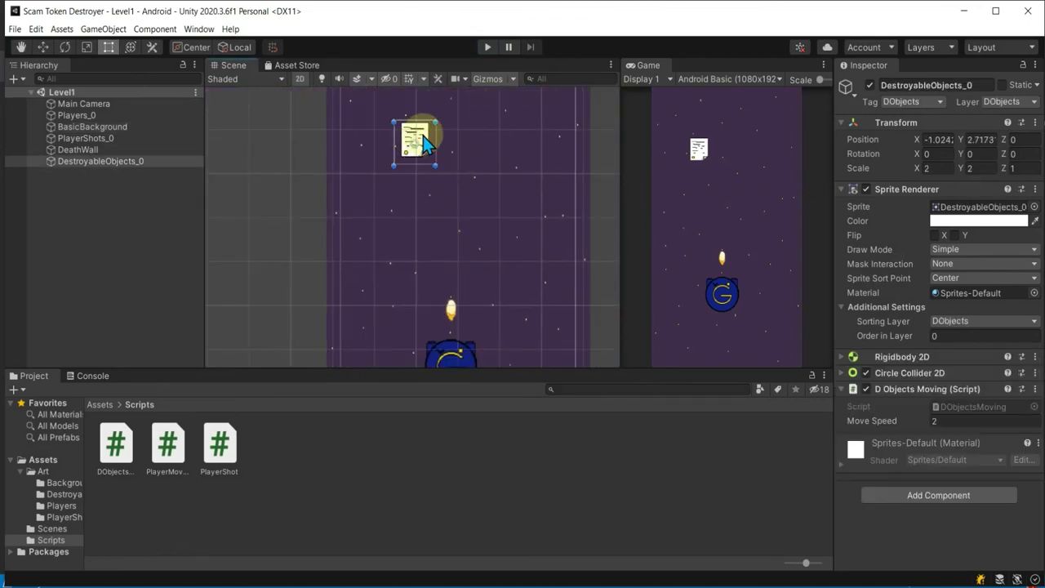
{"action": "left_click", "coordinate": [43, 46]}
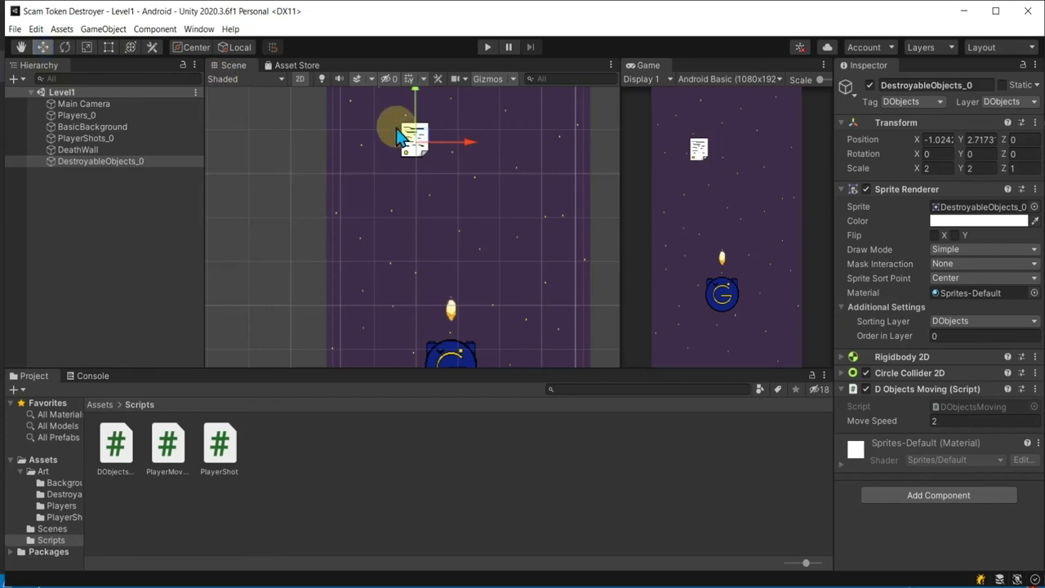
{"action": "left_click_drag", "start_coordinate": [425, 143], "coordinate": [466, 134]}
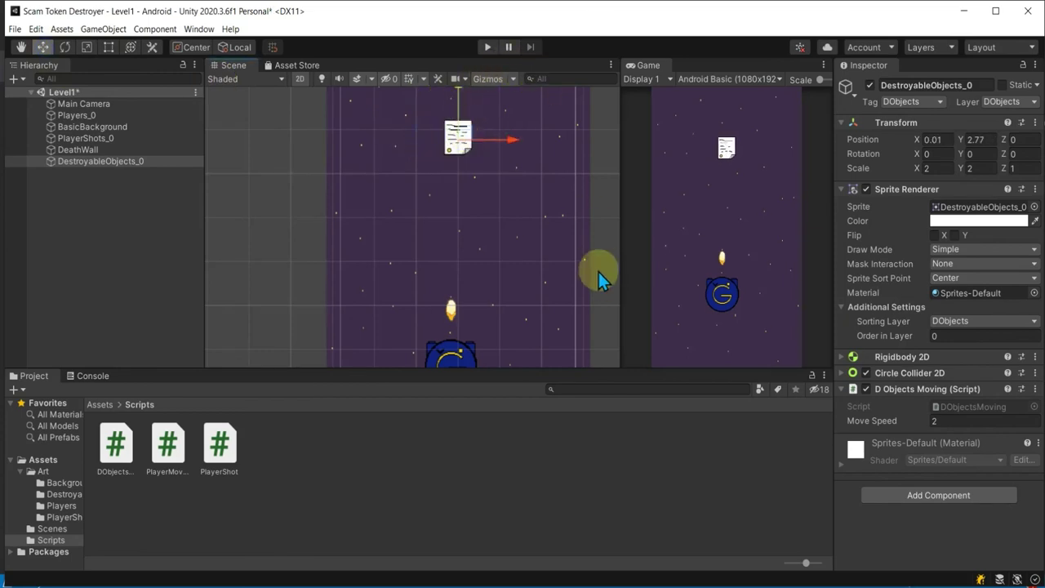
Frame the level, test the falling document again, and return to Visual Studio
{"action": "scroll", "coordinate": [598, 279], "scroll_direction": "down", "scroll_amount": 2}
{"action": "scroll", "coordinate": [598, 278], "scroll_direction": "down", "scroll_amount": 1}
{"action": "middle_click_drag", "start_coordinate": [597, 278], "coordinate": [516, 215]}
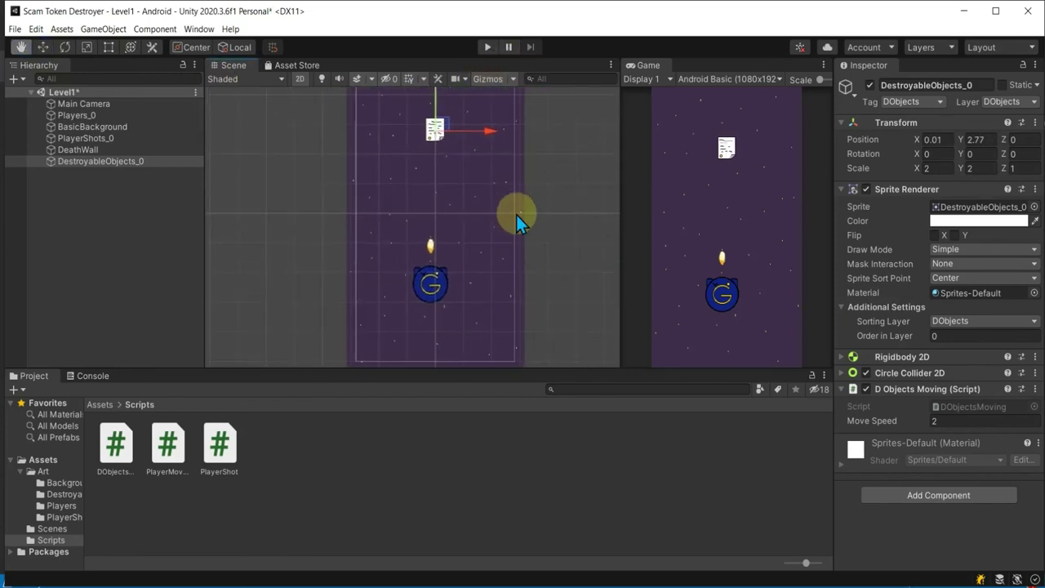
{"action": "left_click", "coordinate": [487, 48]}
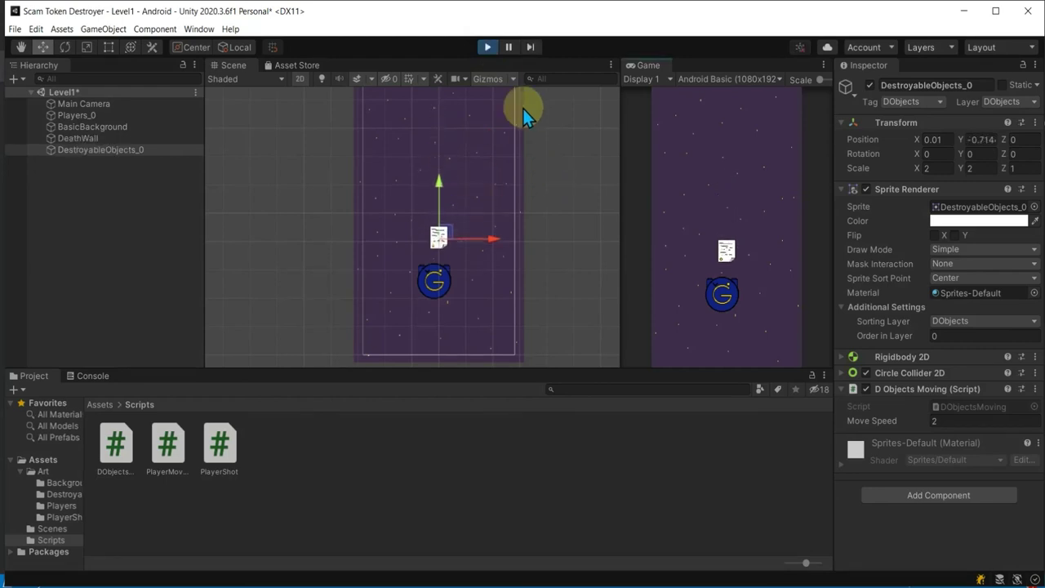
{"action": "left_click", "coordinate": [488, 47]}
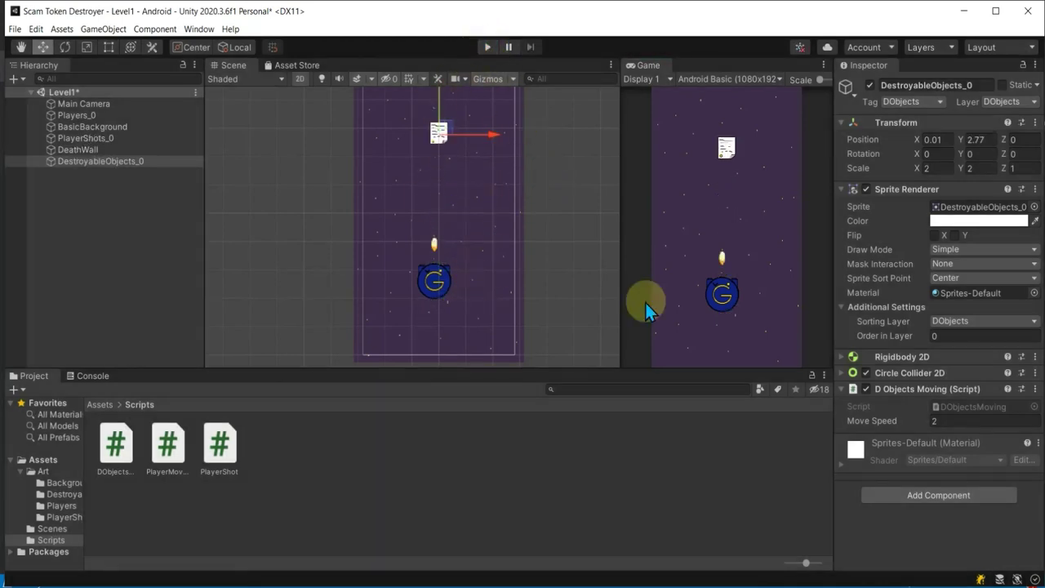
{"action": "key", "text": "alt+Tab"}
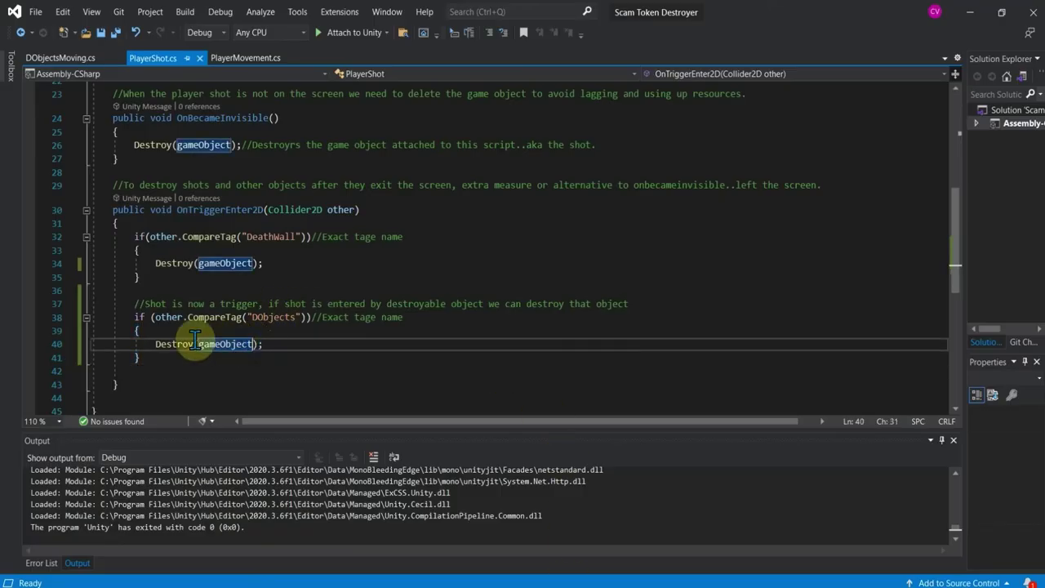
Change the DObjects check on line 40 to Destroy(other.gameObject)
{"action": "left_click_drag", "start_coordinate": [135, 304], "coordinate": [243, 343]}
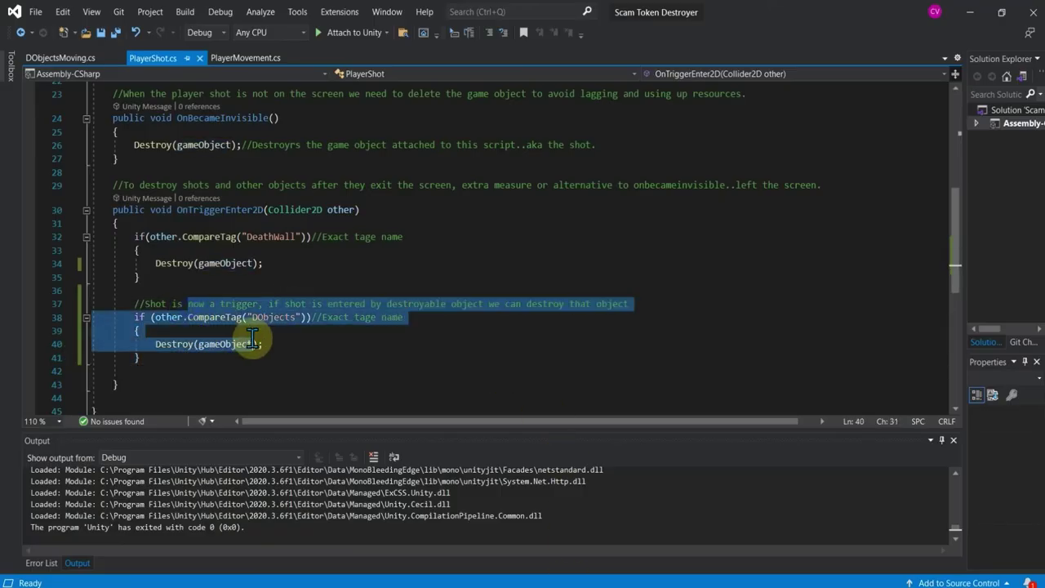
{"action": "left_click", "coordinate": [202, 335]}
{"action": "left_click", "coordinate": [216, 344]}
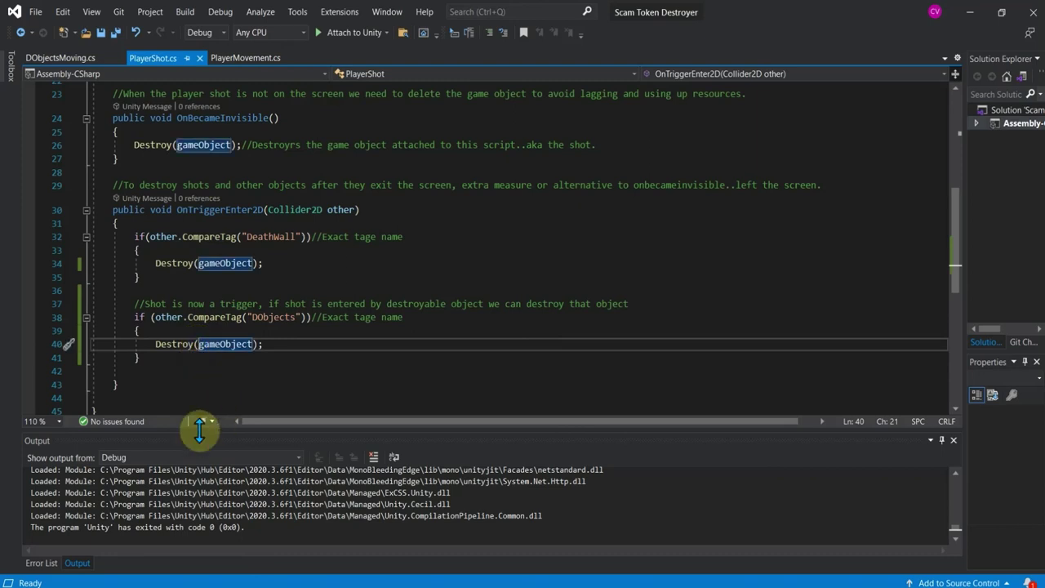
{"action": "type", "text": "other."}
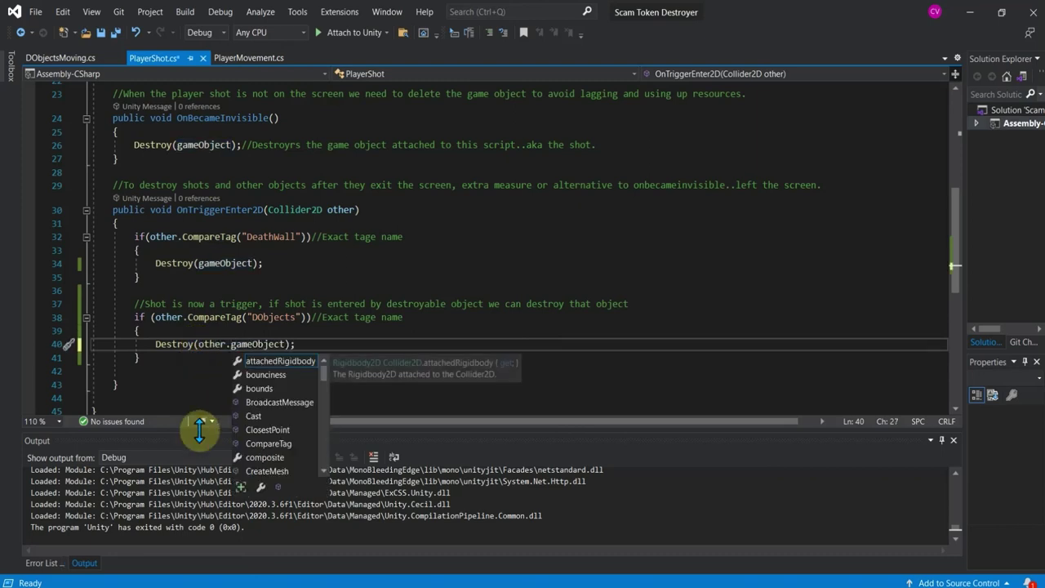
{"action": "left_click", "coordinate": [286, 293]}
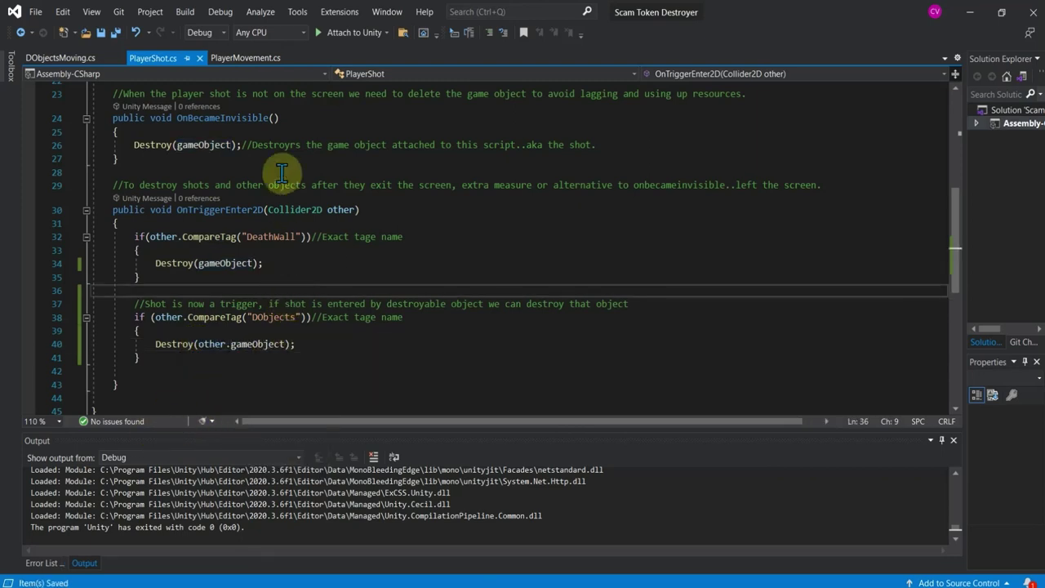
Attach to Unity, stop debugging, and return to the Unity editor
{"action": "left_click", "coordinate": [343, 33]}
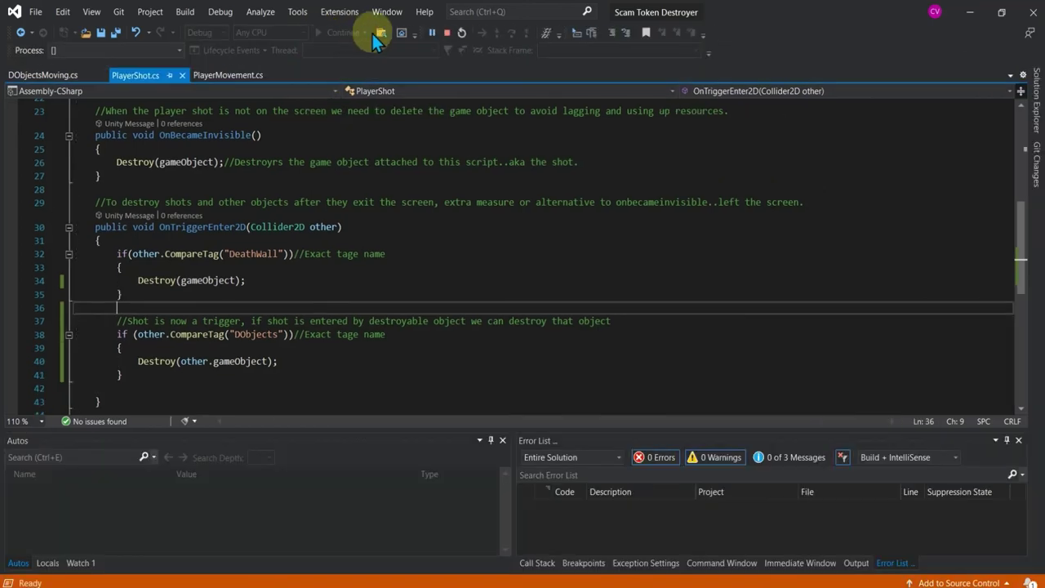
{"action": "left_click", "coordinate": [446, 35]}
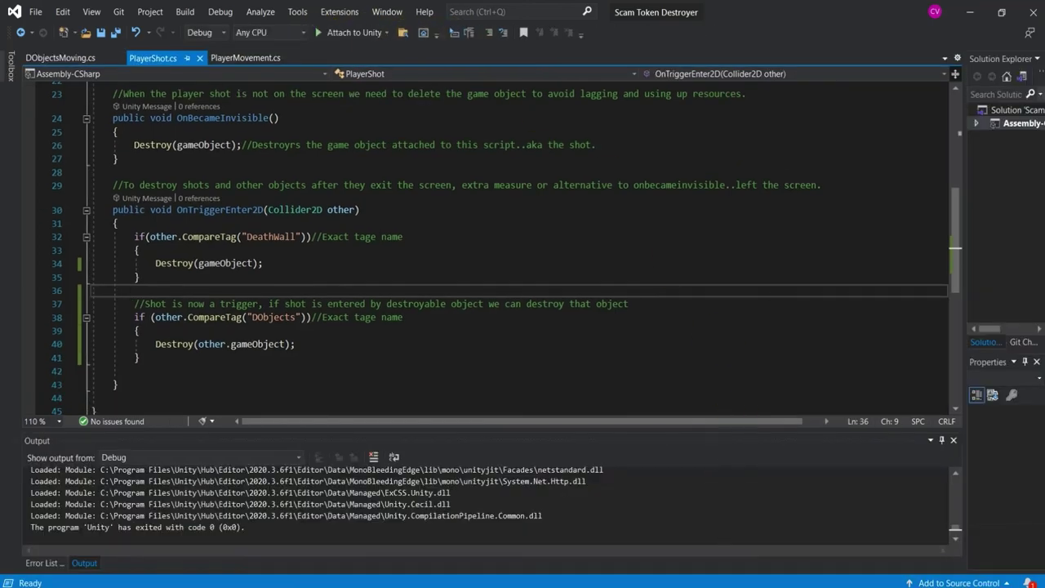
{"action": "key", "text": "alt+Tab"}
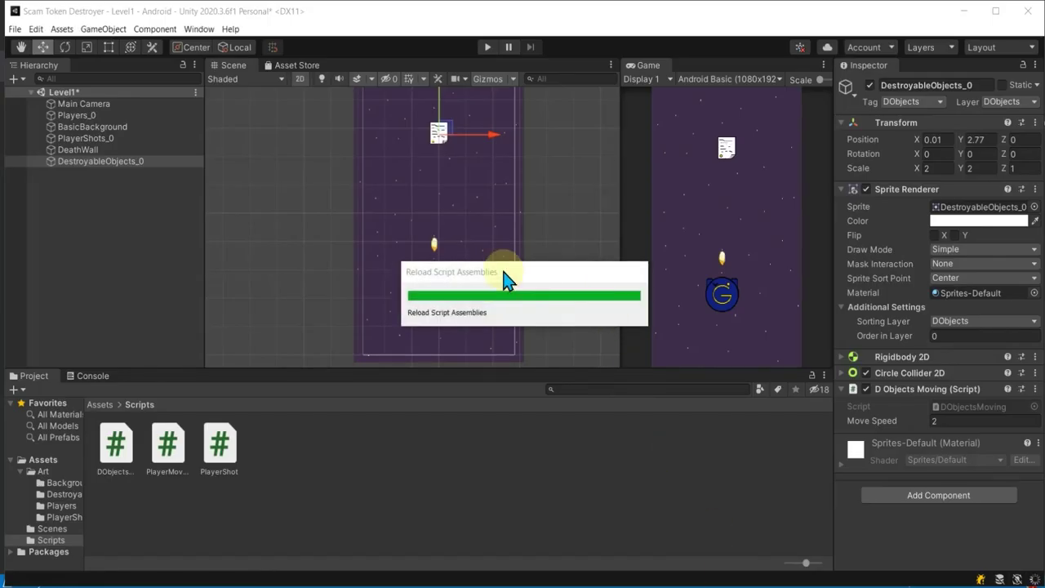
Test-play to see shots remove the falling document, then save the Level1 scene
{"action": "left_click", "coordinate": [483, 45]}
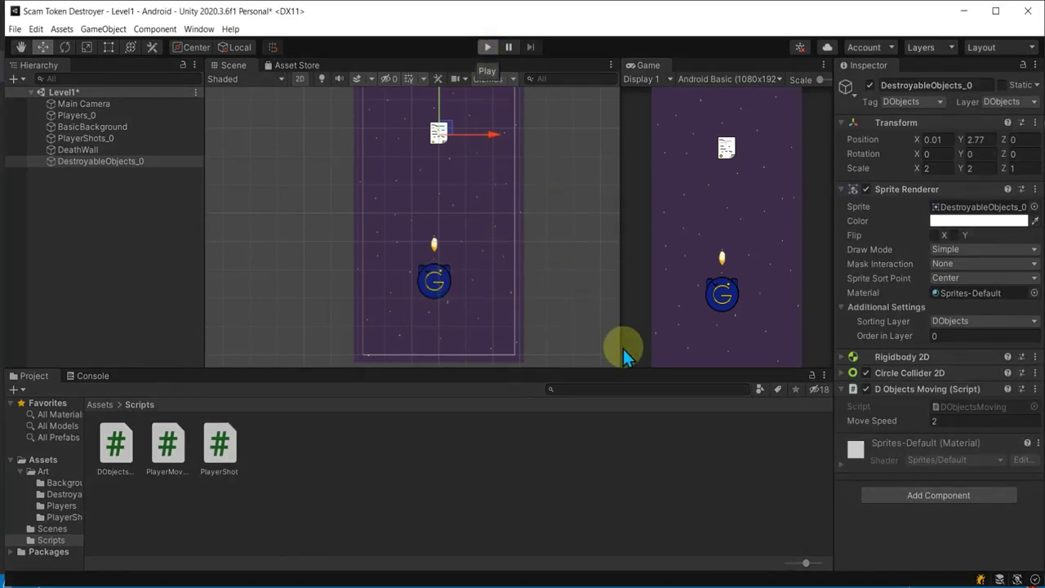
{"action": "left_click", "coordinate": [491, 49]}
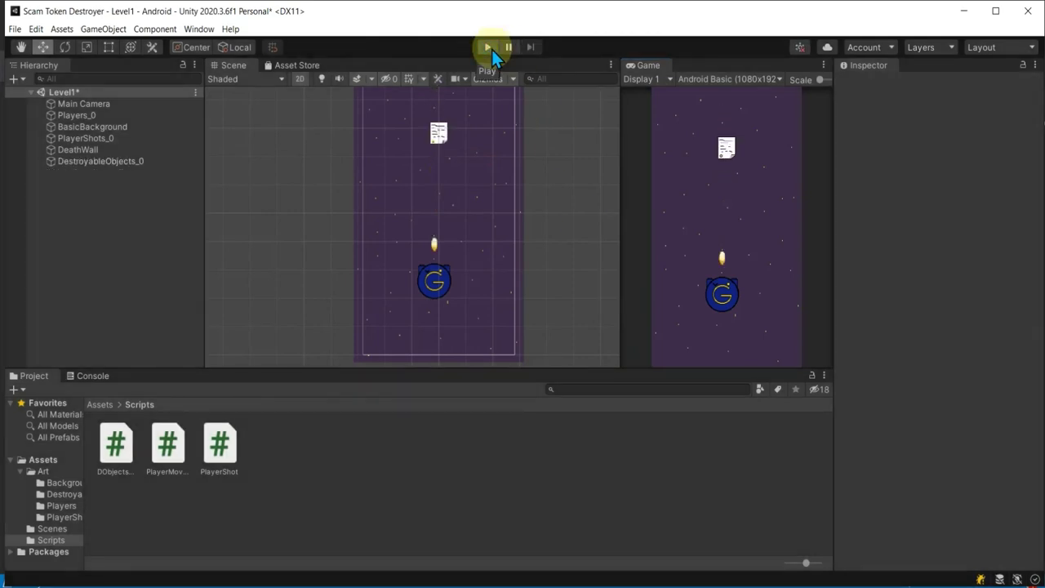
{"action": "key", "text": "ctrl+s"}
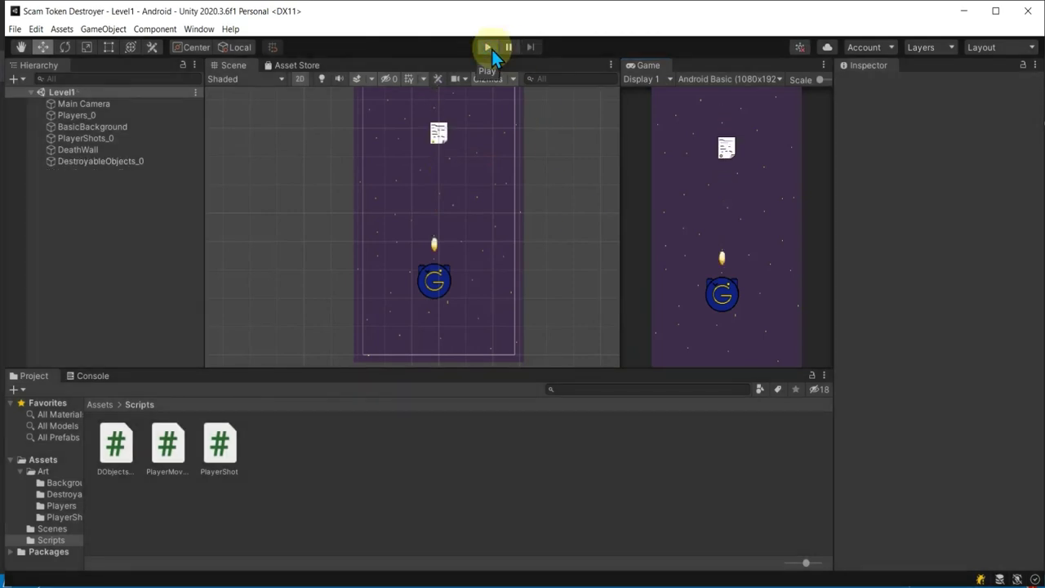